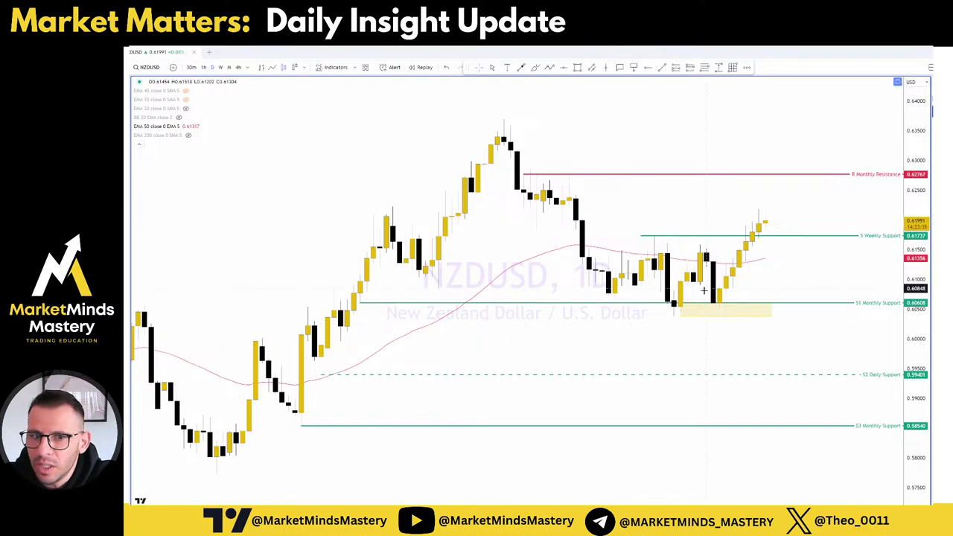
Bring up the EURUSD daily chart and view the recent candles near the R2 Resistance line
key("Down")
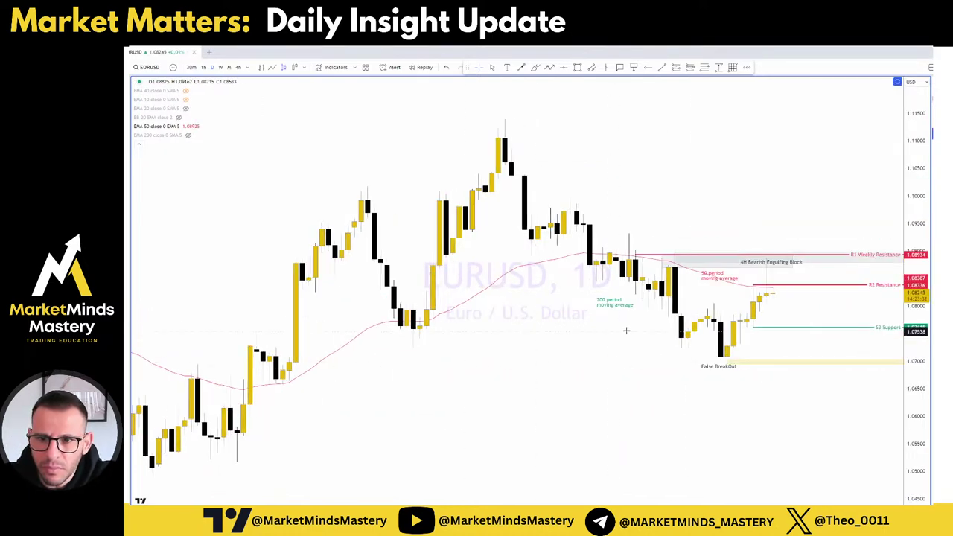
scroll(737, 311, "up", 2)
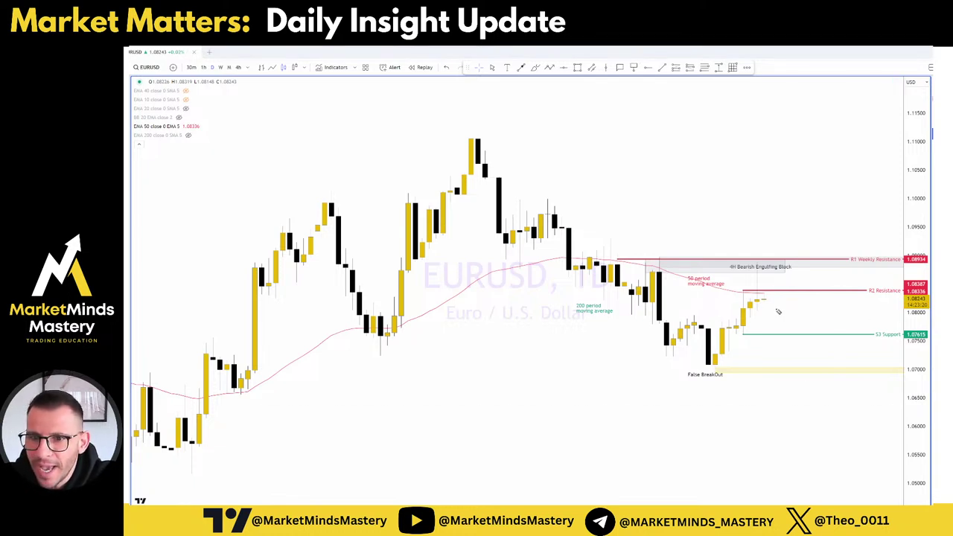
Circle the latest daily candles' upper wick and the 4H Bearish Engulfing Block in freehand, and clear the markings
mouse_move(756, 264)
left_mouse_down()
mouse_move(751, 311)
mouse_move(743, 262)
left_mouse_up()
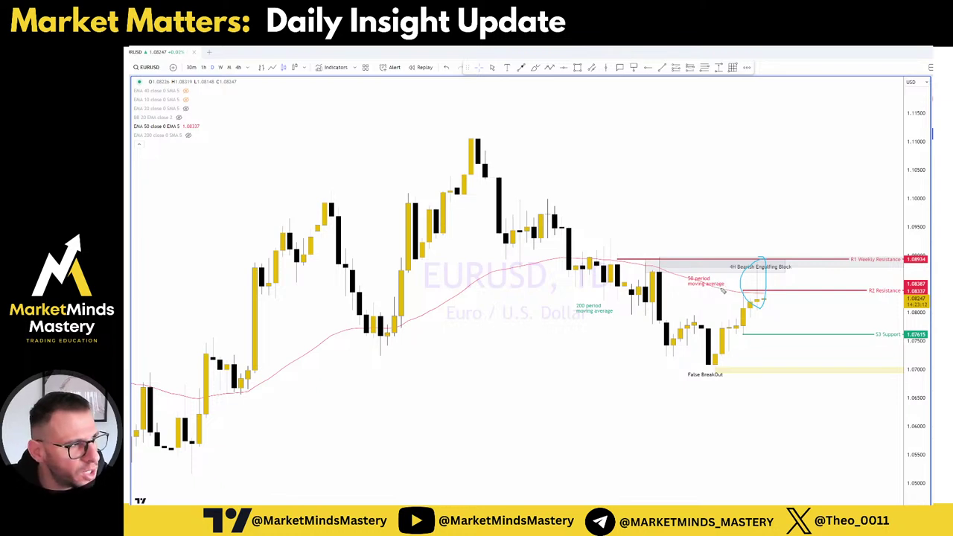
mouse_move(763, 278)
left_mouse_down()
mouse_move(781, 297)
mouse_move(762, 302)
left_mouse_up()
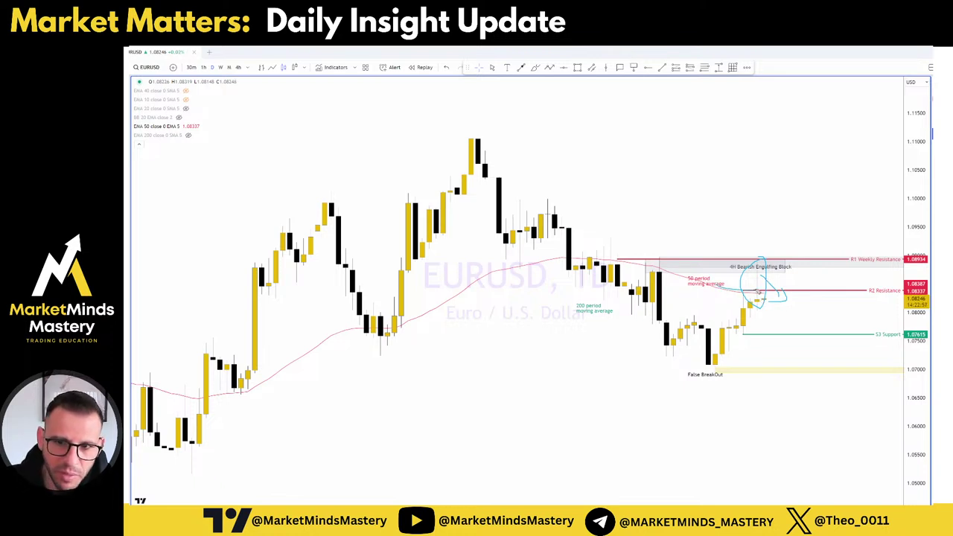
mouse_move(780, 253)
left_mouse_down()
mouse_move(682, 253)
mouse_move(703, 282)
mouse_move(753, 251)
left_mouse_up()
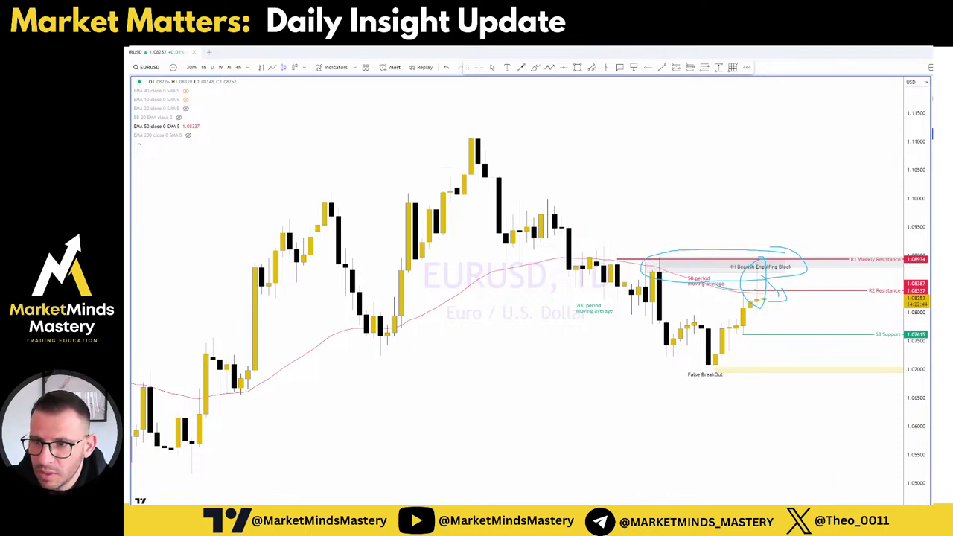
key("ctrl+z")
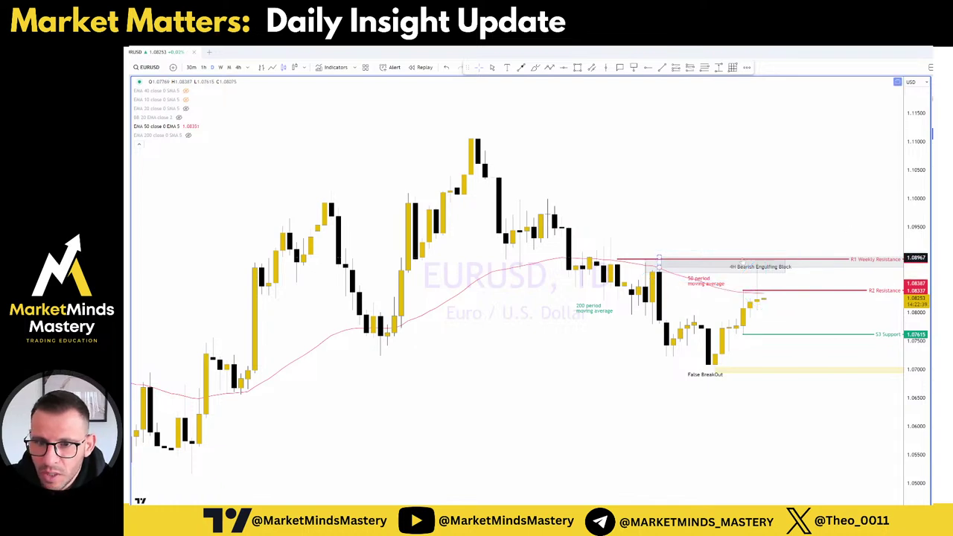
Bring up the USDCAD daily chart and inspect the recent candles around the S1 Support and limit buy levels
scroll(781, 283, "up", 3)
scroll(795, 312, "down", 2)
scroll(795, 312, "down", 1)
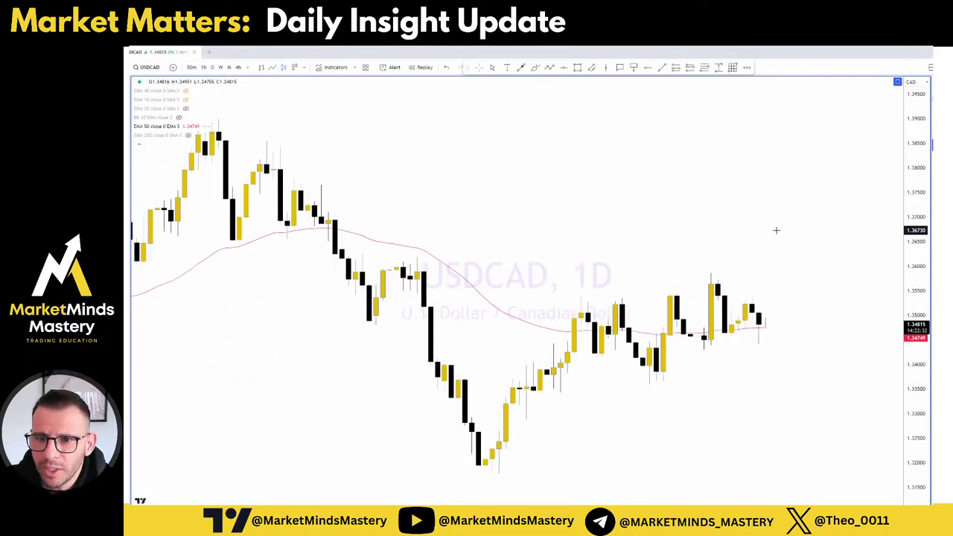
scroll(770, 385, "up", 5)
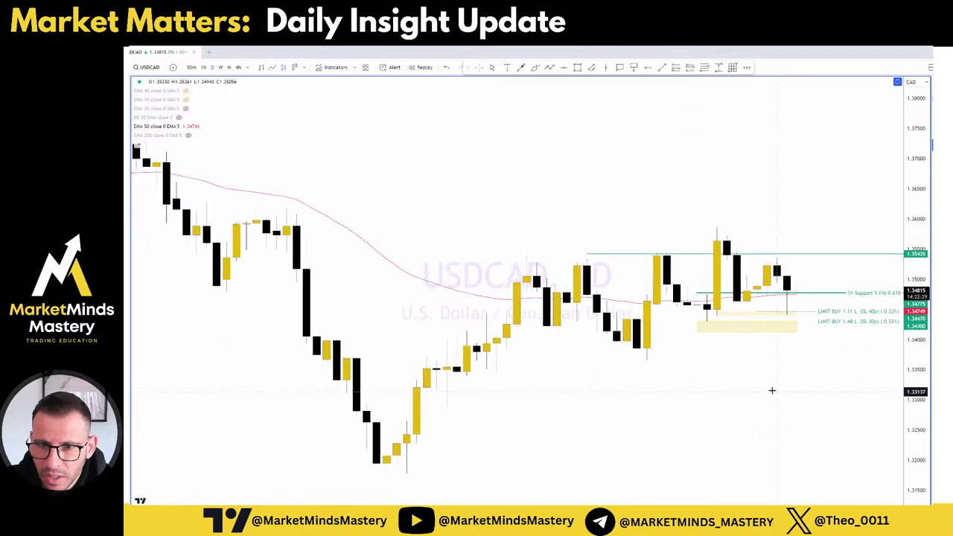
scroll(769, 372, "up", 2)
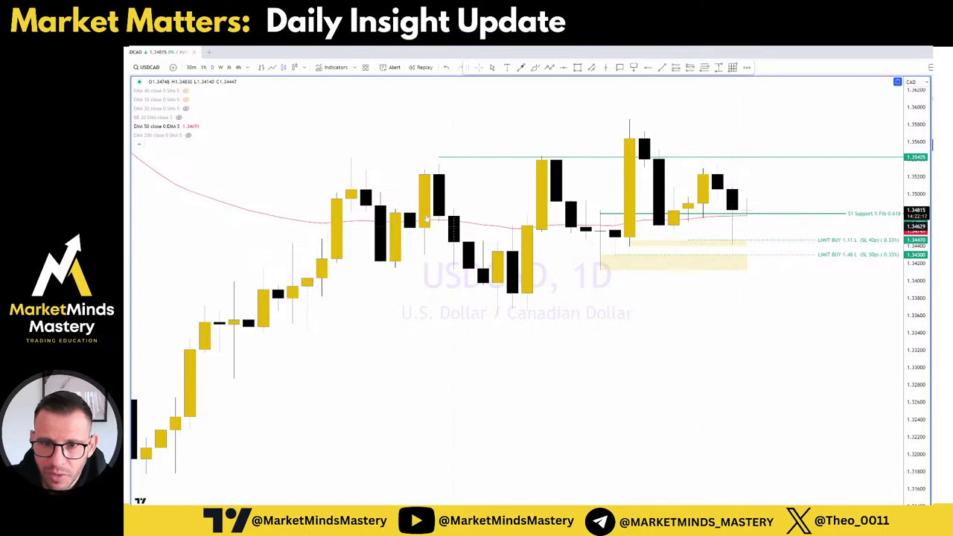
Switch USDCAD to the 1-hour timeframe and examine price action around S1 Support and the limit buy zones
left_click(203, 67)
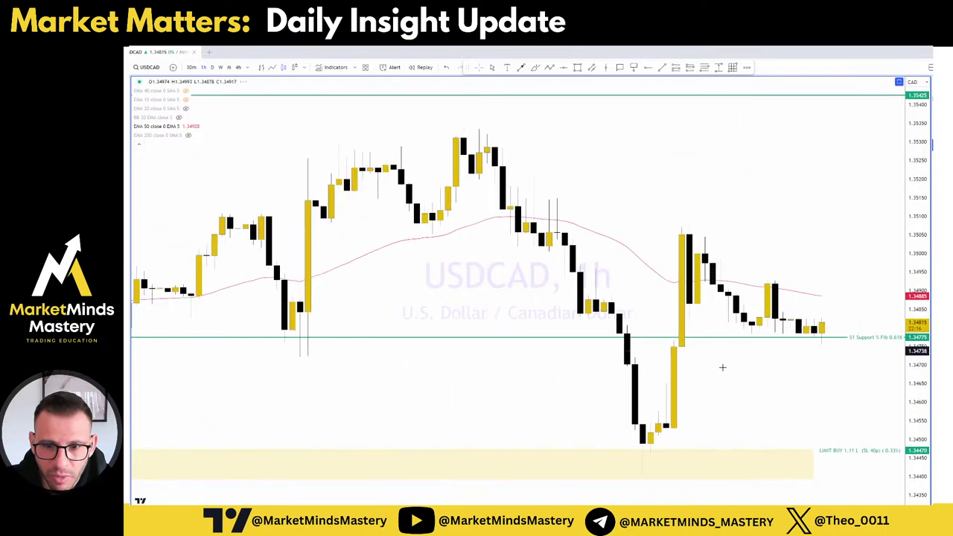
scroll(702, 378, "left", 5)
scroll(494, 409, "left", 5)
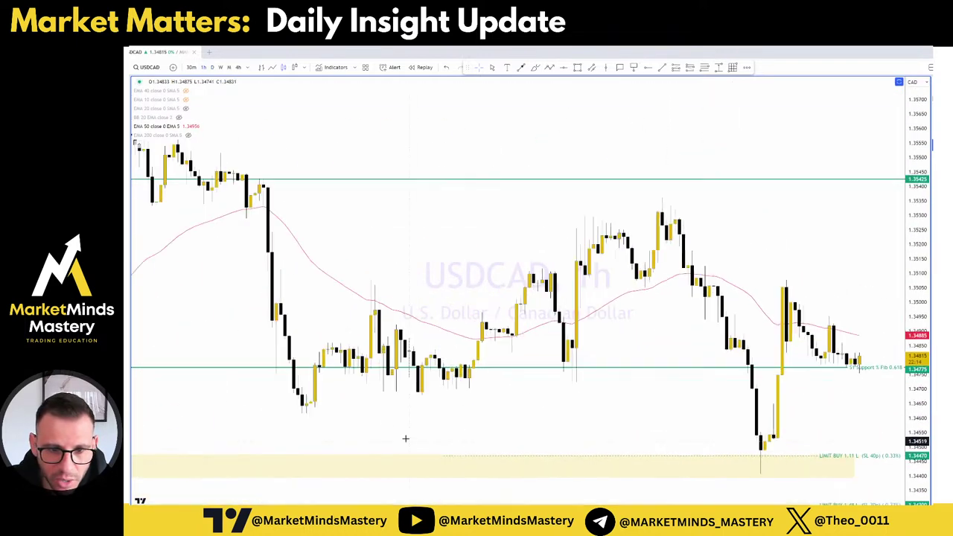
scroll(409, 442, "left", 5)
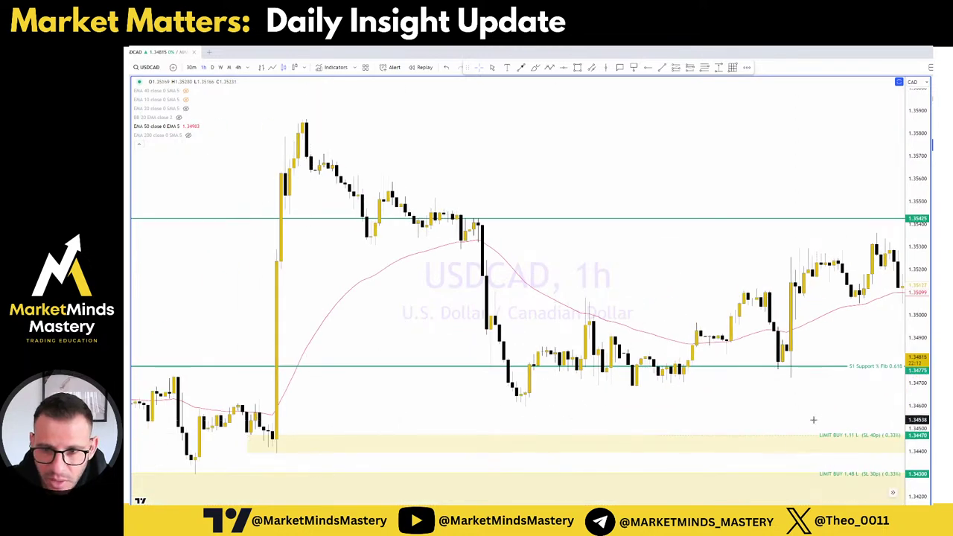
scroll(745, 426, "right", 5)
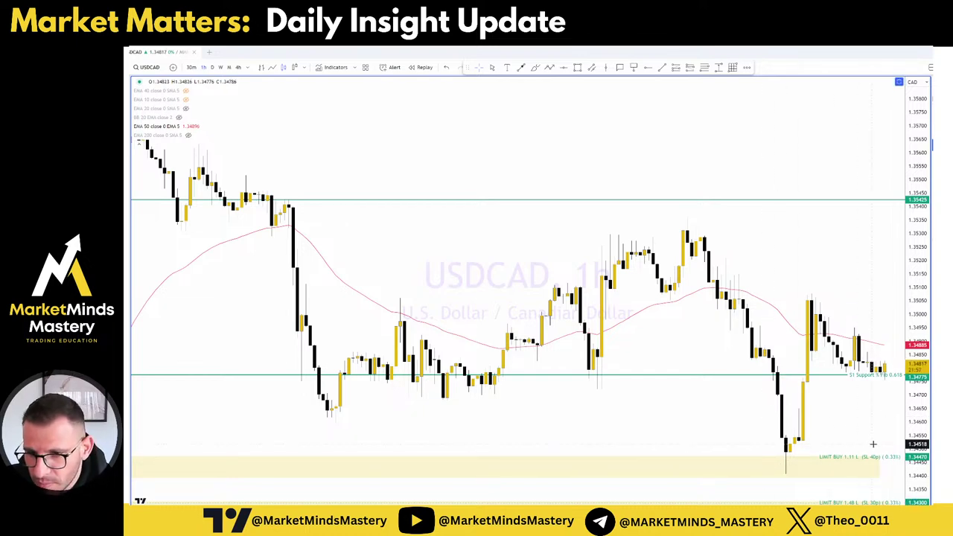
scroll(870, 444, "up", 3)
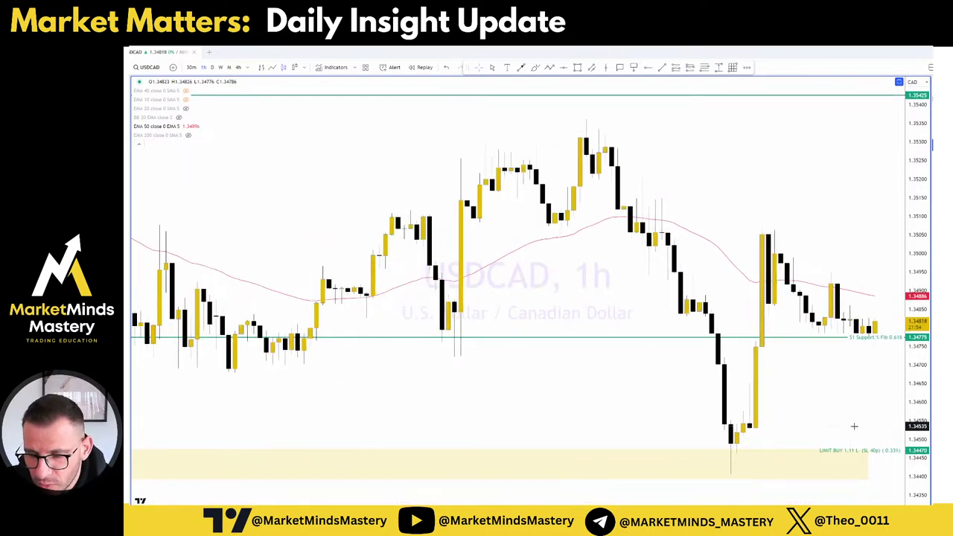
scroll(780, 432, "down", 3)
left_click_drag(868, 407, 698, 385)
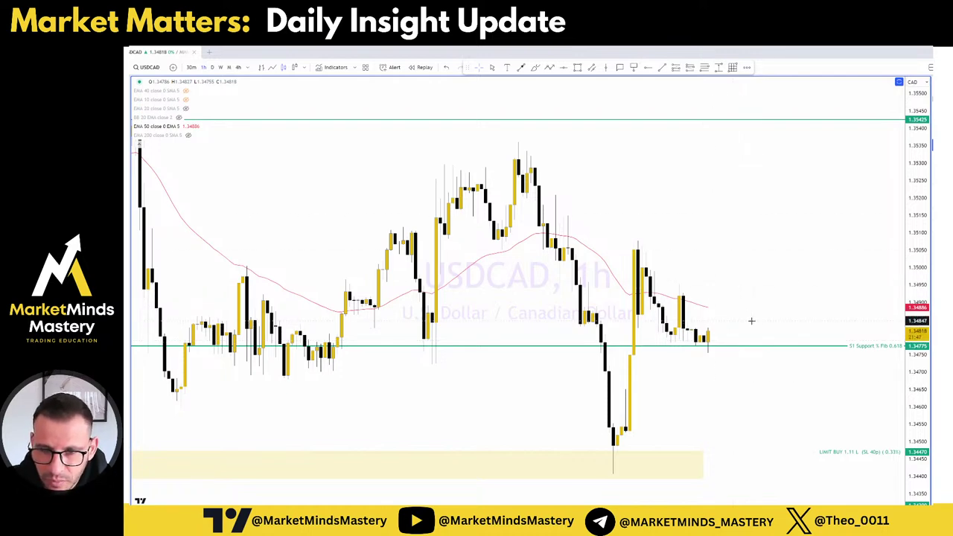
scroll(744, 313, "down", 3)
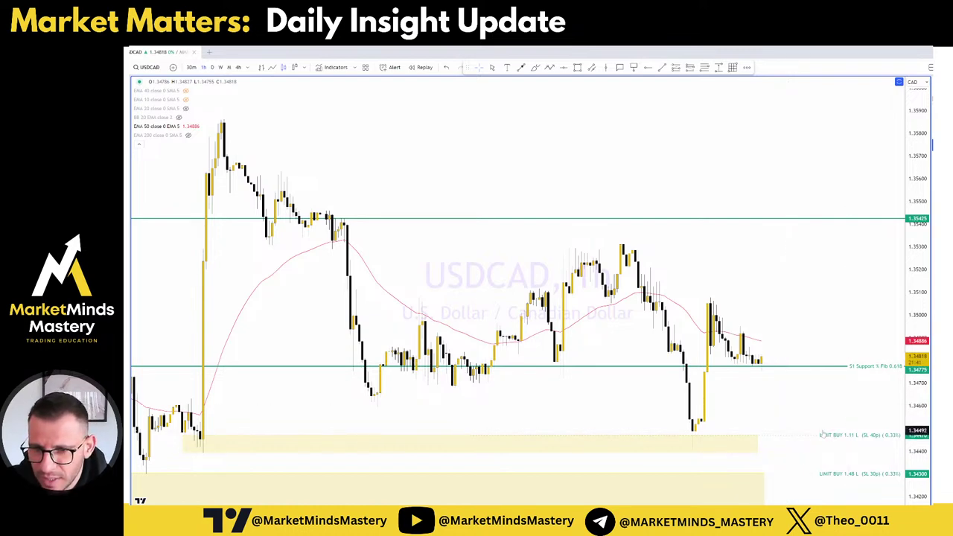
scroll(779, 385, "up", 3)
left_click_drag(669, 360, 780, 368)
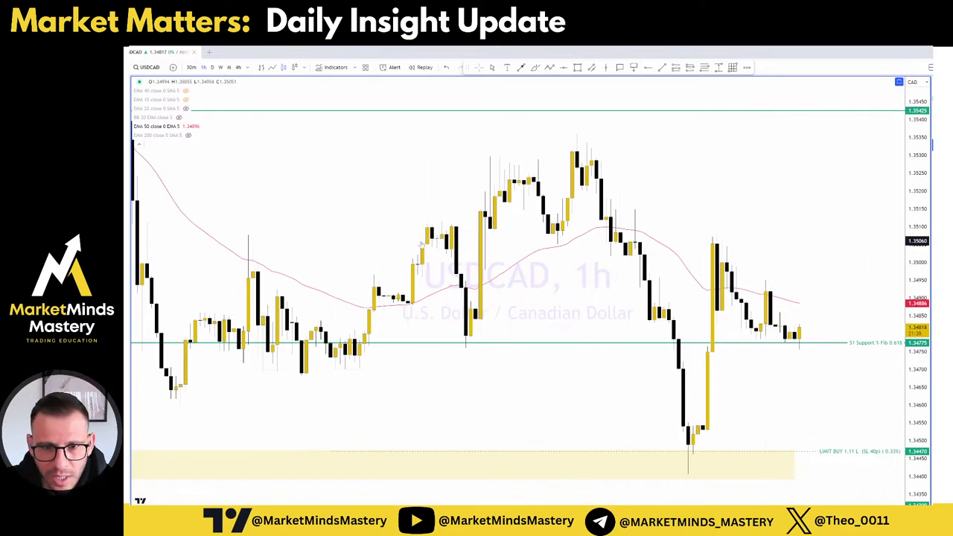
Check USDCAD on the 30-minute timeframe and on the 5-minute timeframe around the S1 Support line
left_click(191, 67)
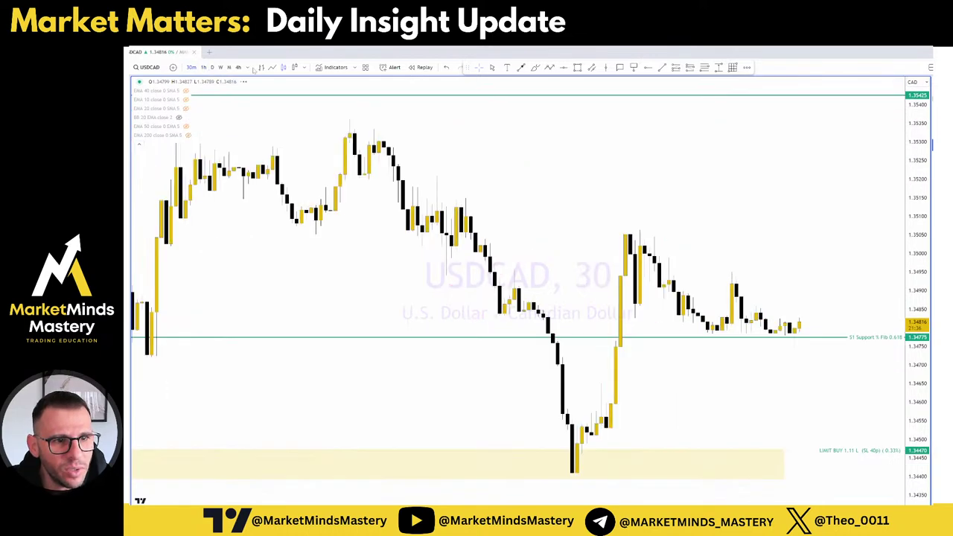
left_click(248, 67)
left_click(260, 192)
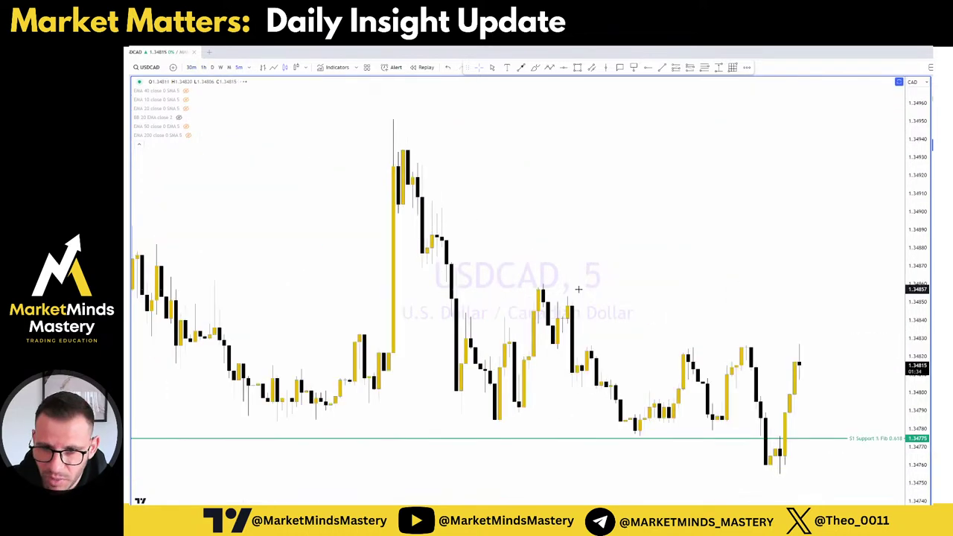
scroll(644, 364, "down", 3)
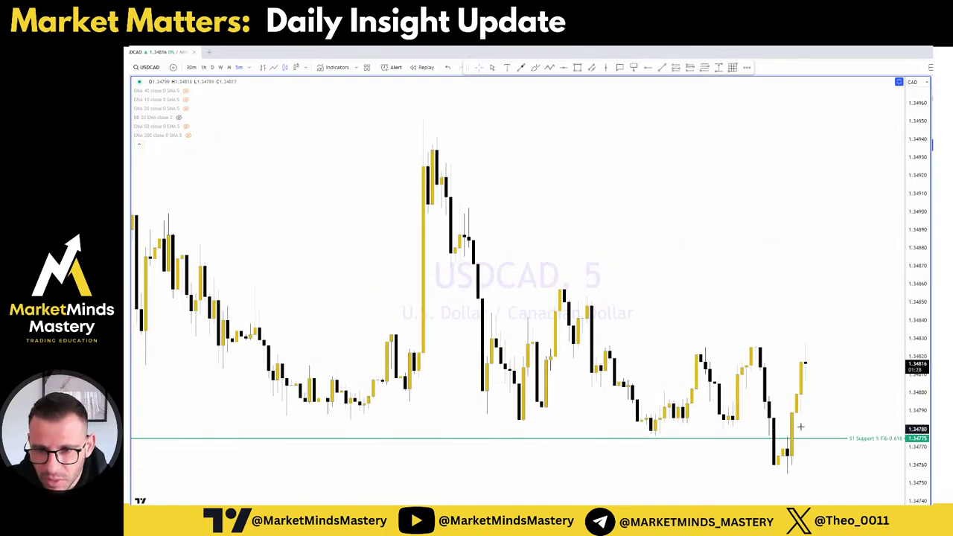
Sketch a freehand upward arrow after the latest 5-minute USDCAD candle and undo it
mouse_move(833, 391)
left_mouse_down()
mouse_move(836, 313)
mouse_move(867, 324)
left_mouse_up()
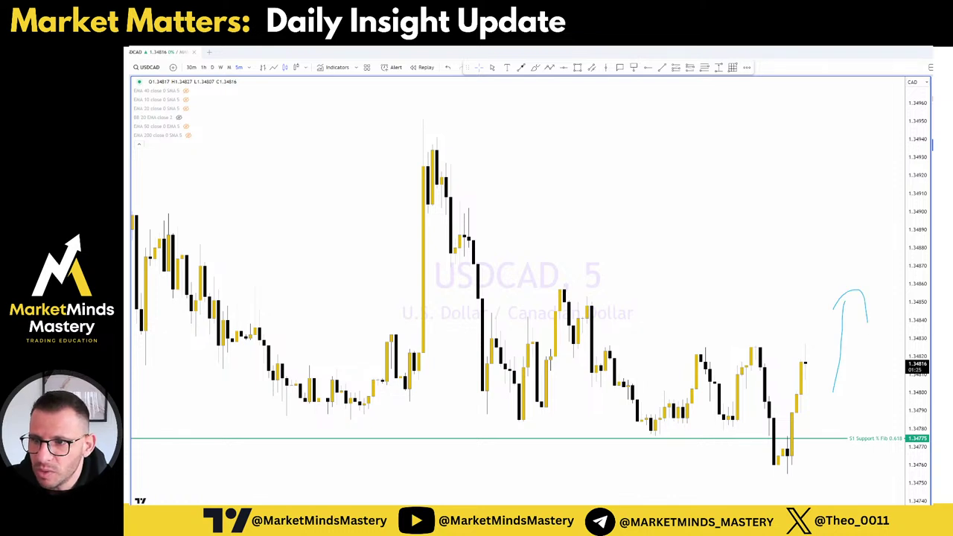
key("ctrl+z")
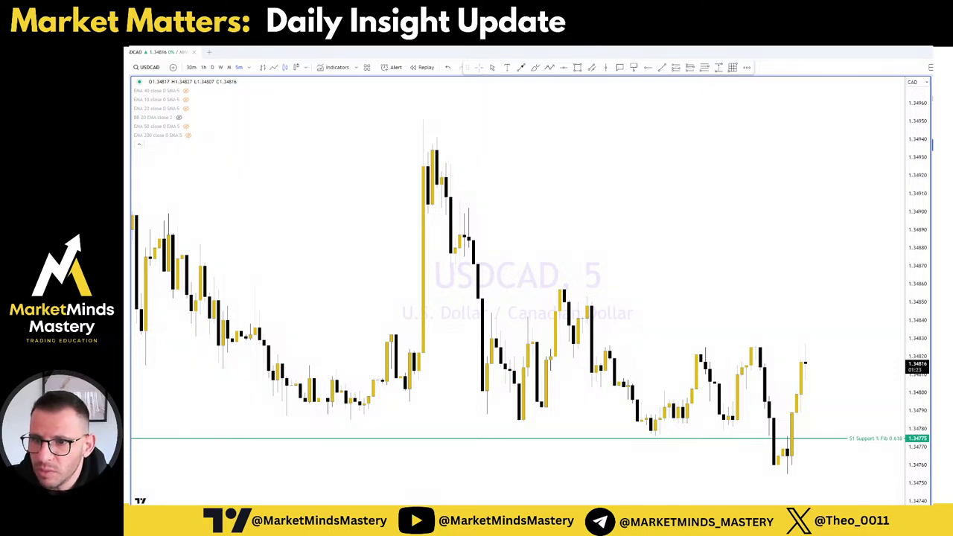
key("ctrl+y")
key("ctrl+z")
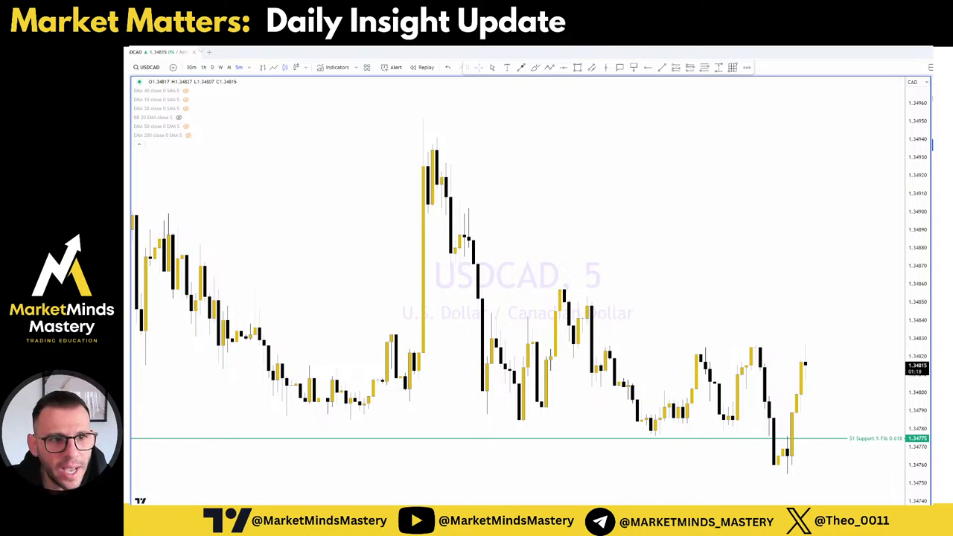
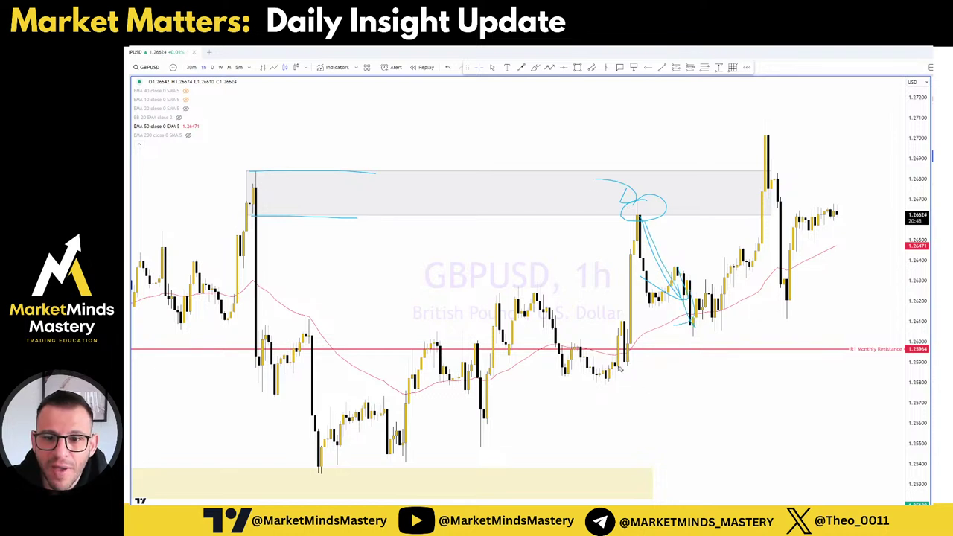
Underline the swing lows before the first GBPUSD rally and extend the freehand projected drop below R1 Monthly Resistance
left_click_drag(625, 366, 642, 356)
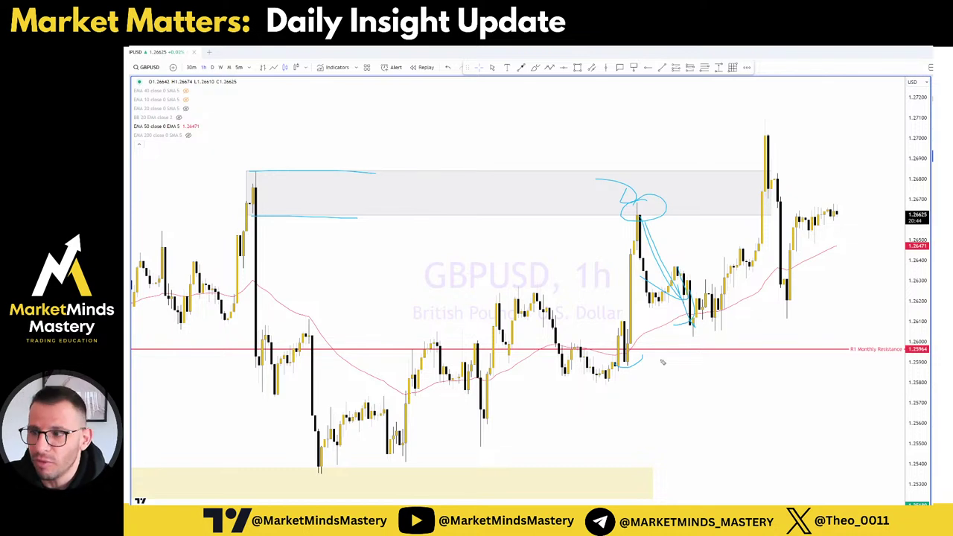
left_click_drag(691, 323, 715, 431)
left_click_drag(607, 378, 638, 376)
left_click_drag(704, 429, 731, 421)
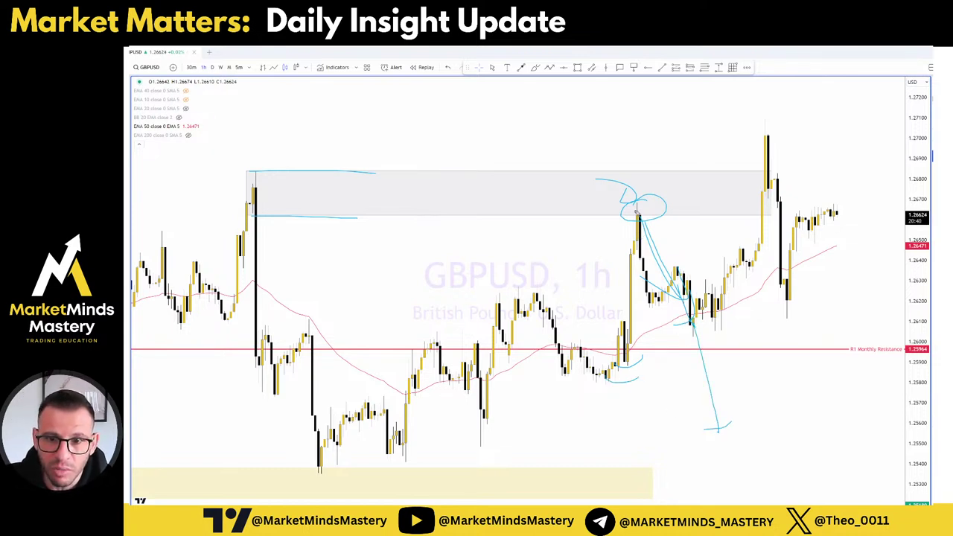
Label the GBPUSD rejection high A, the pullback low B and the moving average 50MA, and mark the rise from B
left_click_drag(683, 193, 711, 211)
mouse_move(686, 320)
left_mouse_down()
mouse_move(717, 316)
mouse_move(724, 335)
left_mouse_up()
mouse_move(836, 256)
left_mouse_down()
mouse_move(827, 279)
mouse_move(845, 267)
mouse_move(857, 275)
mouse_move(888, 268)
left_mouse_up()
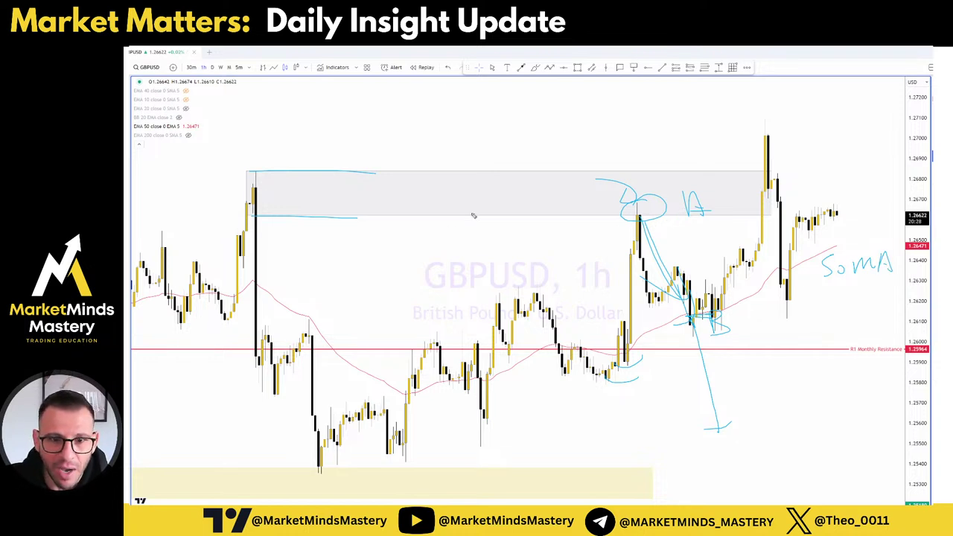
mouse_move(516, 225)
left_mouse_down()
mouse_move(539, 204)
mouse_move(530, 216)
left_mouse_up()
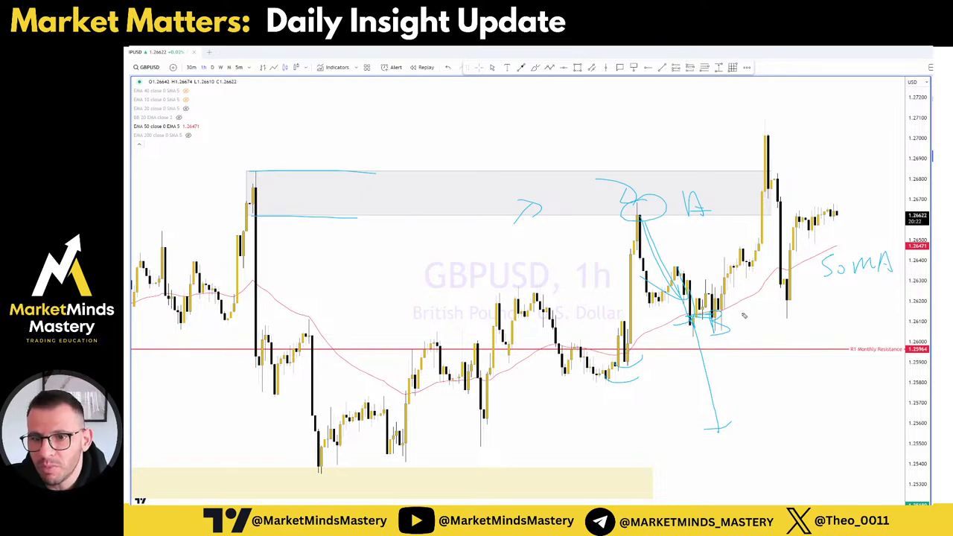
mouse_move(745, 317)
left_mouse_down()
mouse_move(727, 298)
mouse_move(743, 299)
left_mouse_up()
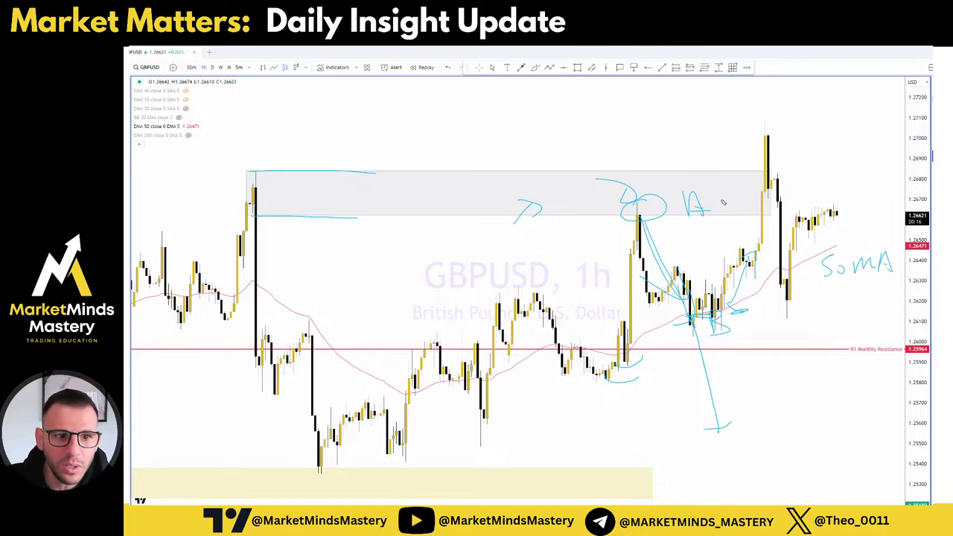
Add short freehand strokes inside the grey resistance block, near the latest breakout and across its earlier part
mouse_move(729, 171)
left_mouse_down()
mouse_move(711, 182)
mouse_move(726, 201)
left_mouse_up()
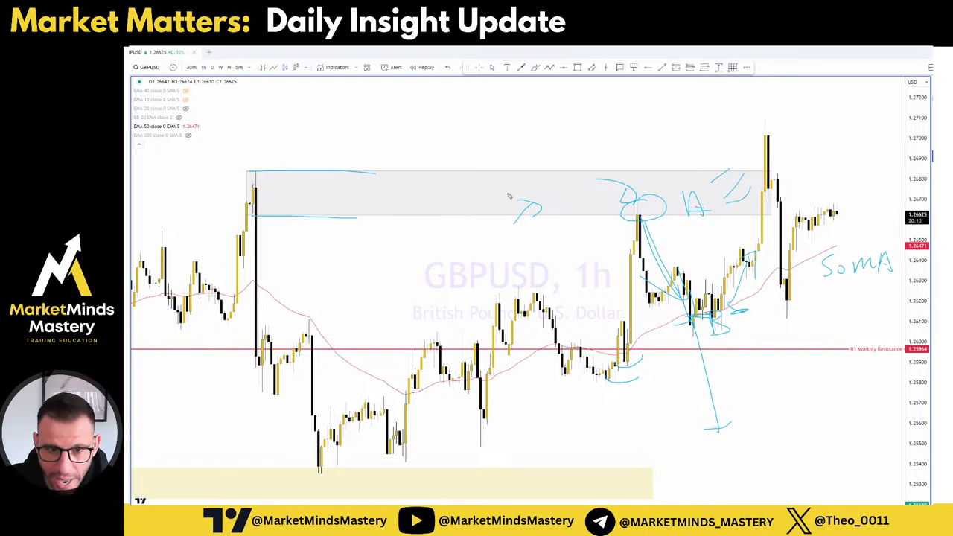
left_click_drag(350, 192, 335, 199)
mouse_move(375, 186)
left_mouse_down()
mouse_move(356, 198)
mouse_move(384, 202)
left_mouse_up()
left_click_drag(429, 197, 426, 205)
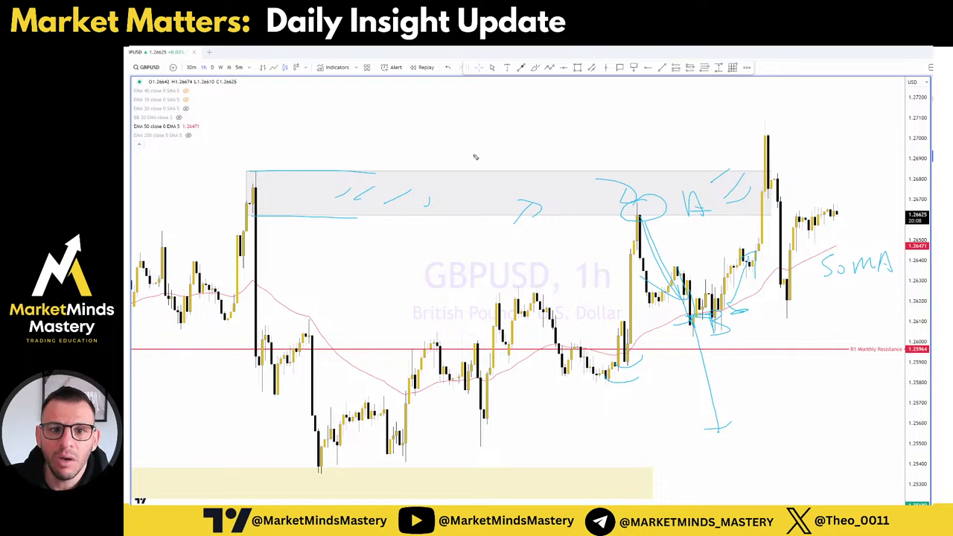
Write "1st" with a check mark above the grey block and outline the latest breakout and the drop to the moving average
mouse_move(497, 137)
left_mouse_down()
mouse_move(496, 170)
mouse_move(519, 169)
left_mouse_up()
mouse_move(541, 147)
left_mouse_down()
mouse_move(546, 154)
mouse_move(574, 128)
left_mouse_up()
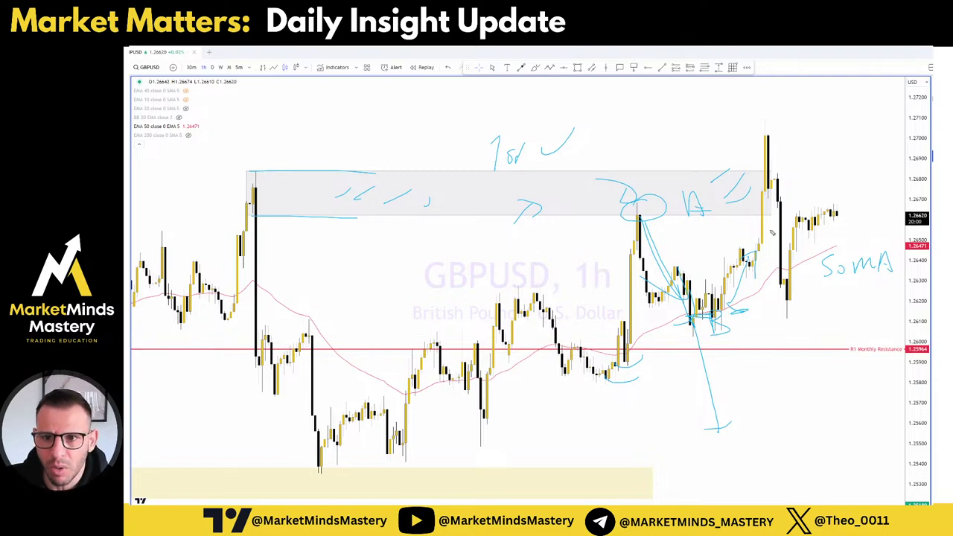
mouse_move(747, 243)
left_mouse_down()
mouse_move(761, 146)
mouse_move(737, 173)
mouse_move(789, 184)
mouse_move(825, 260)
left_mouse_up()
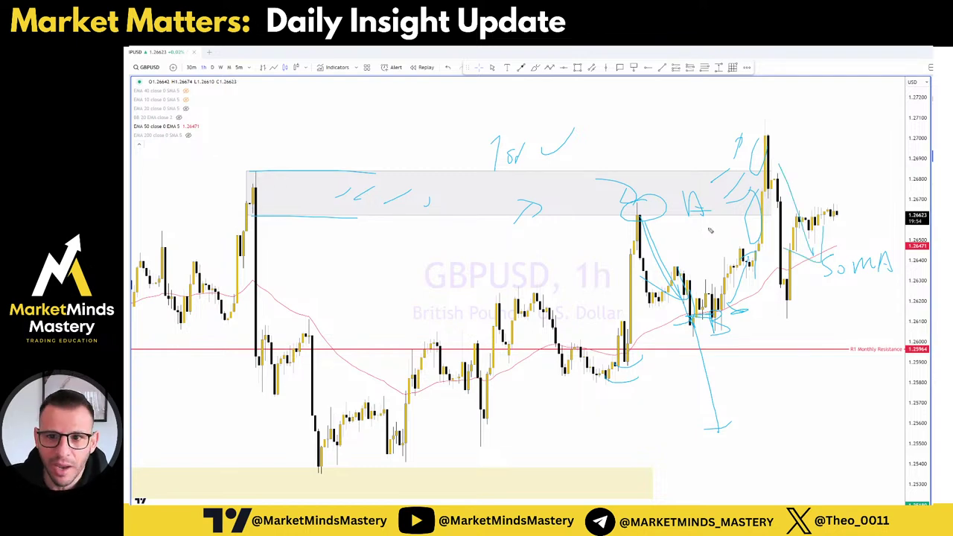
Clear all freehand markings from the GBPUSD 1-hour chart and show its wider price history
key("Escape")
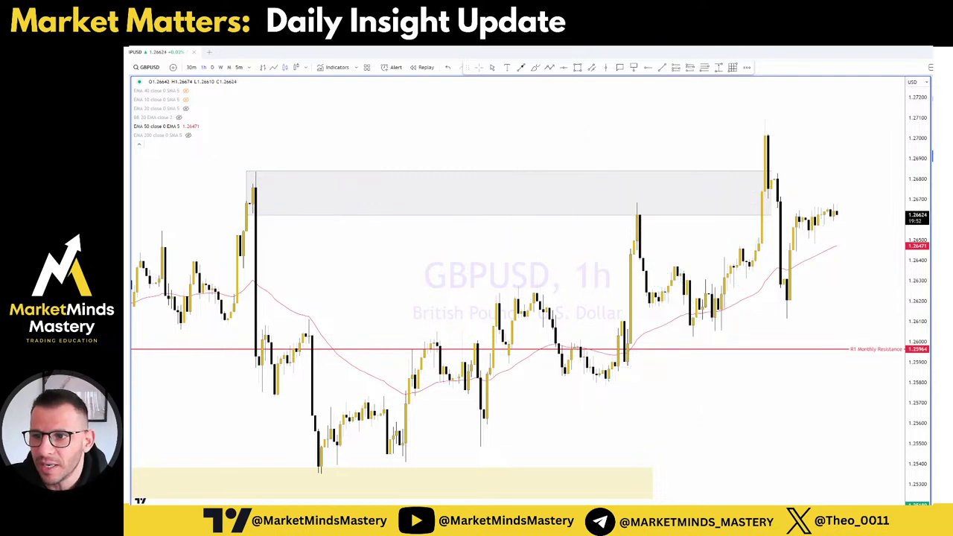
scroll(474, 227, "up", 3)
scroll(474, 227, "down", 3)
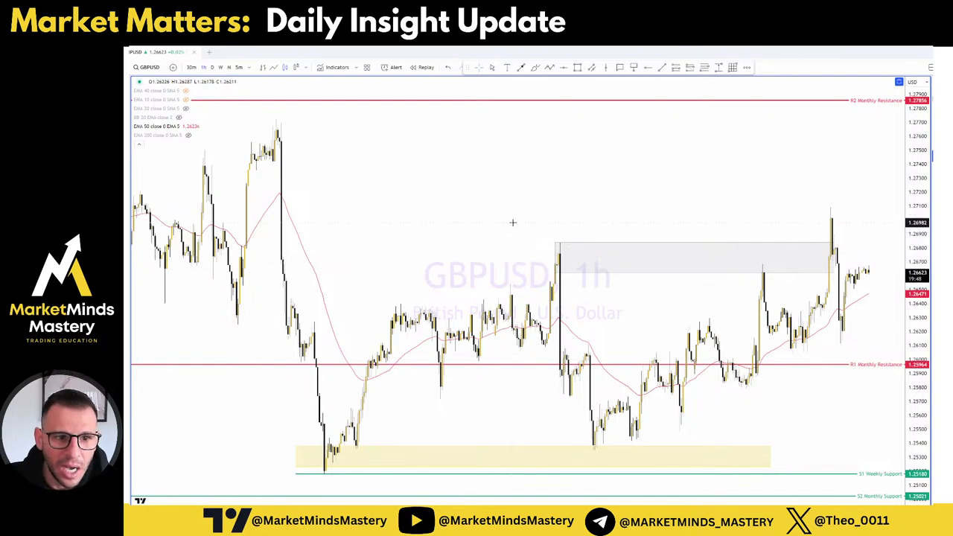
Draw a grey rectangle over the latest GBPUSD breakout high on the 1-hour chart, spanning about 1.2670 to 1.2709
scroll(581, 212, "up", 3)
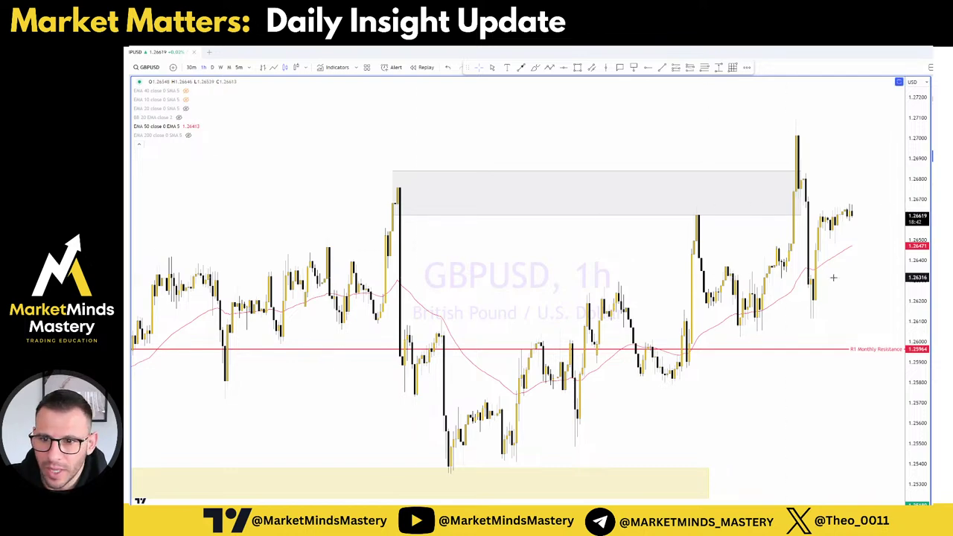
scroll(833, 278, "right", 3)
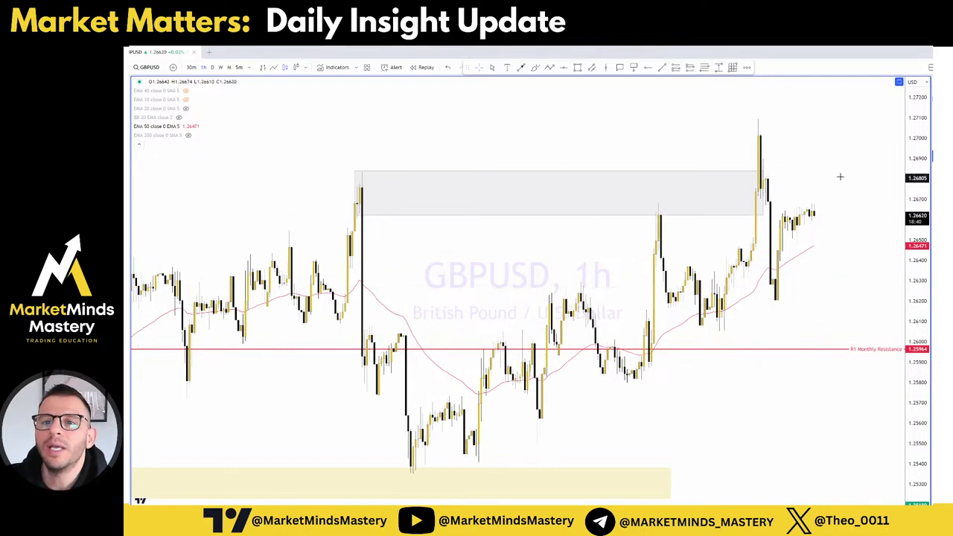
scroll(840, 176, "right", 3)
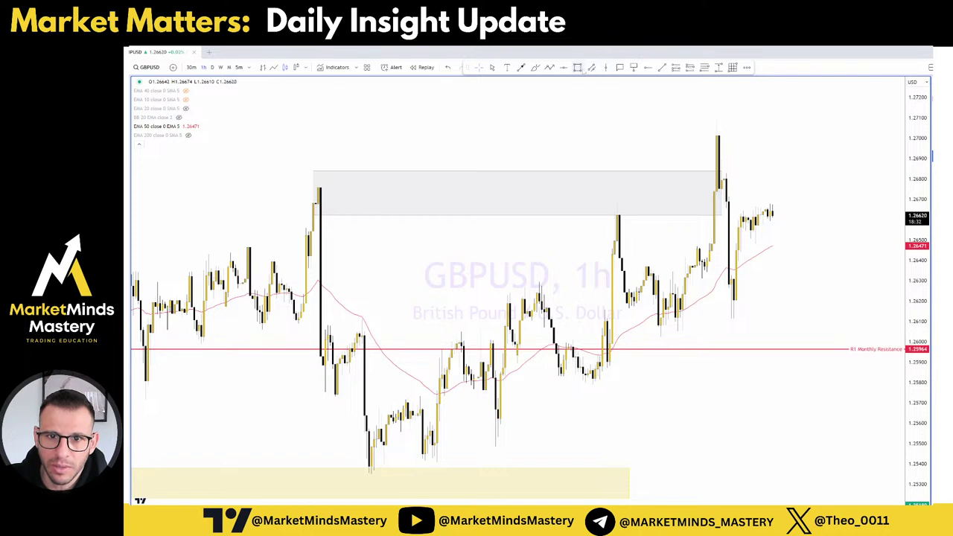
left_click(577, 68)
left_click(721, 198)
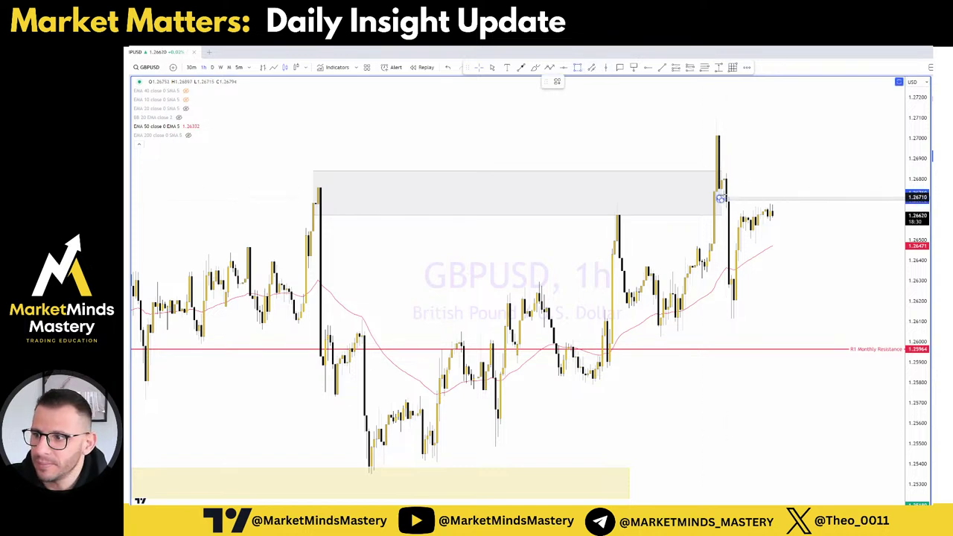
left_click(804, 119)
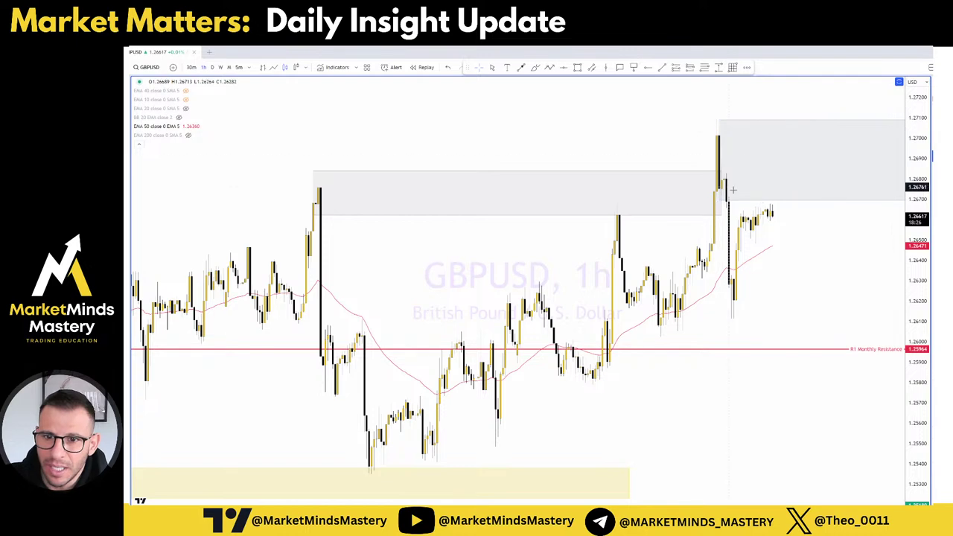
scroll(734, 194, "up", 3)
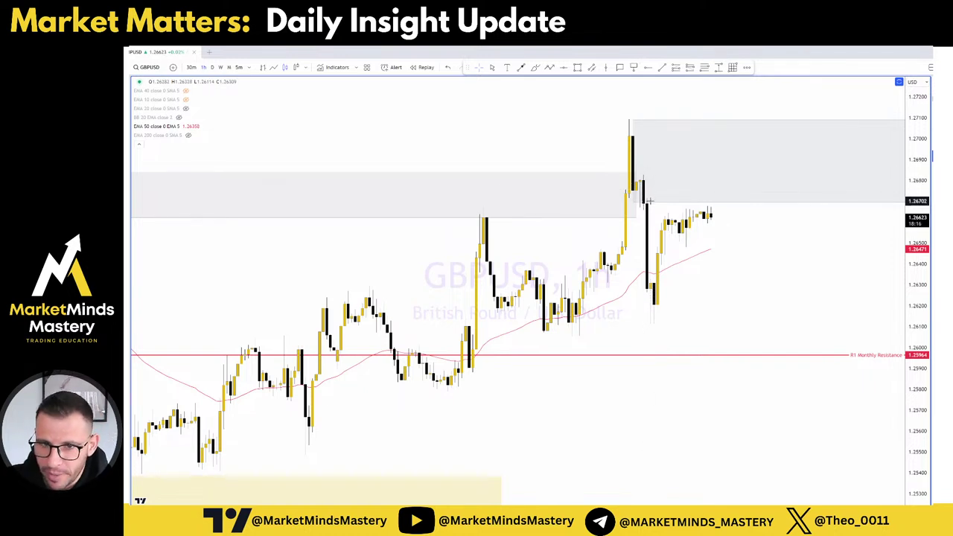
left_click(634, 203)
key("Escape")
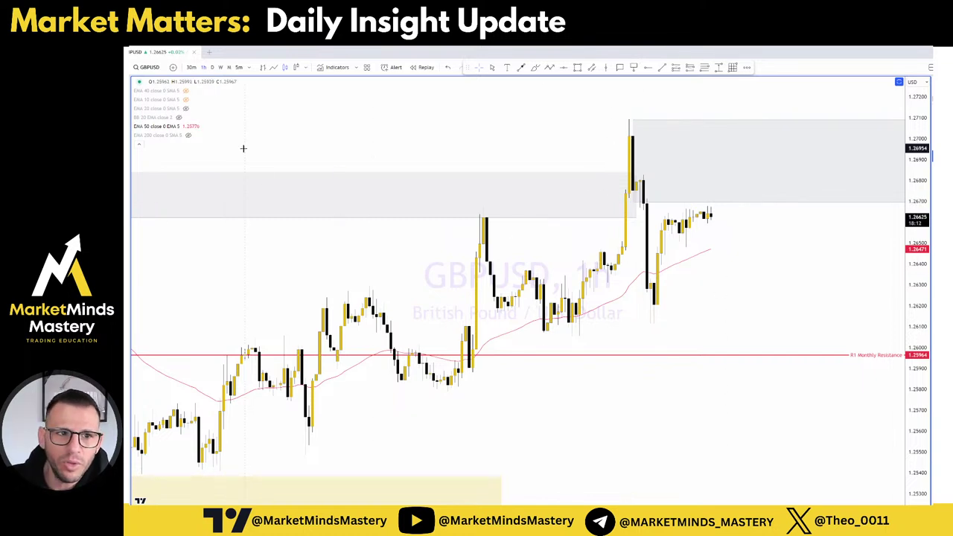
Switch to the 15-minute chart and narrow the new rectangle to the candles at the high by raising its lower edge to 1.26932
left_click(249, 67)
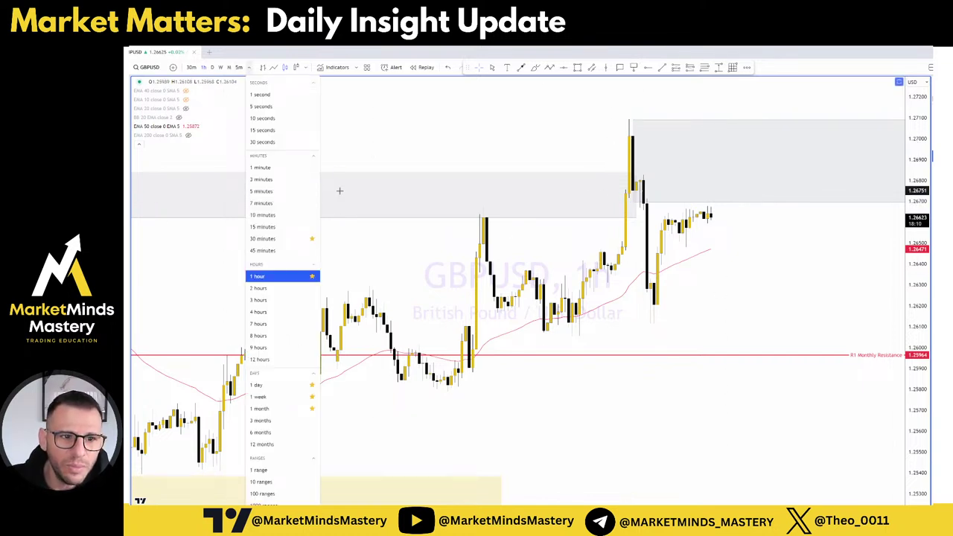
left_click(282, 227)
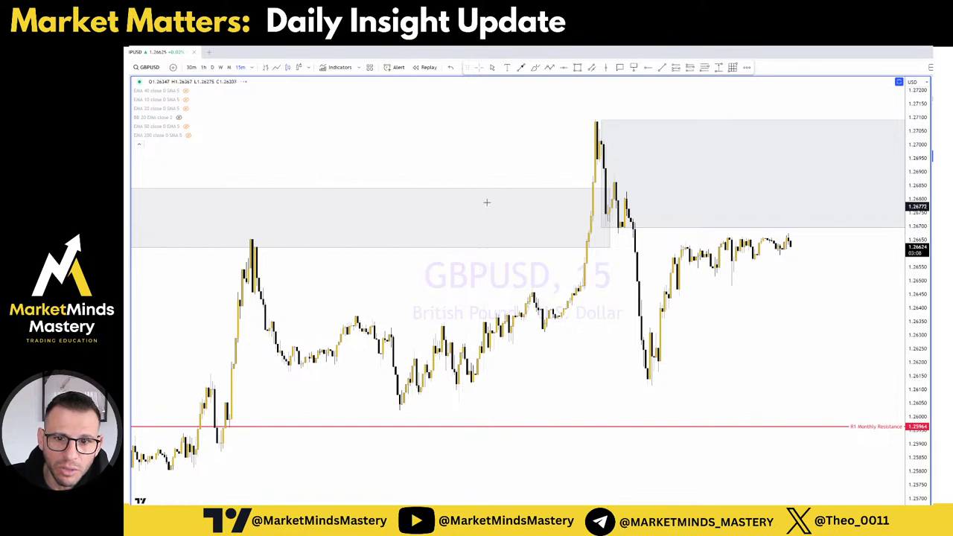
left_click_drag(599, 227, 597, 162)
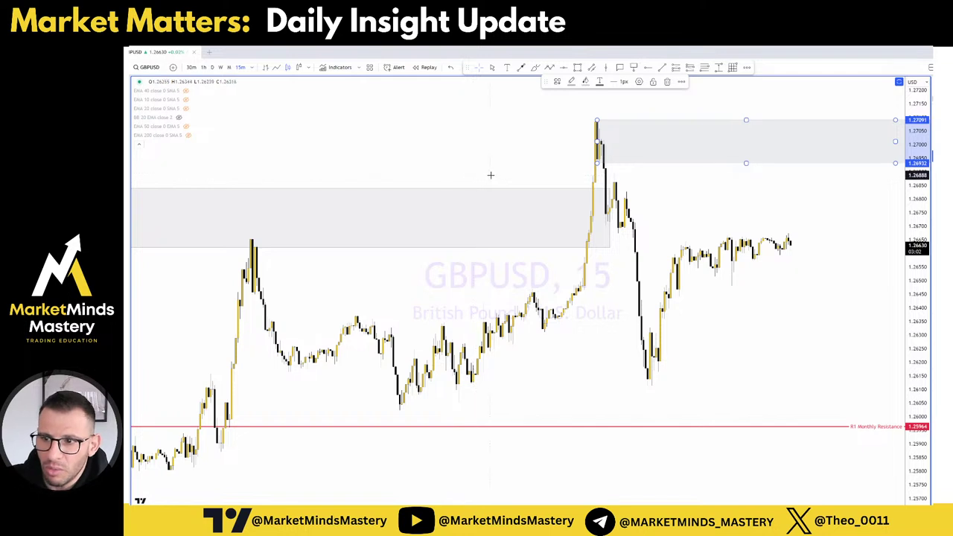
left_click(657, 176)
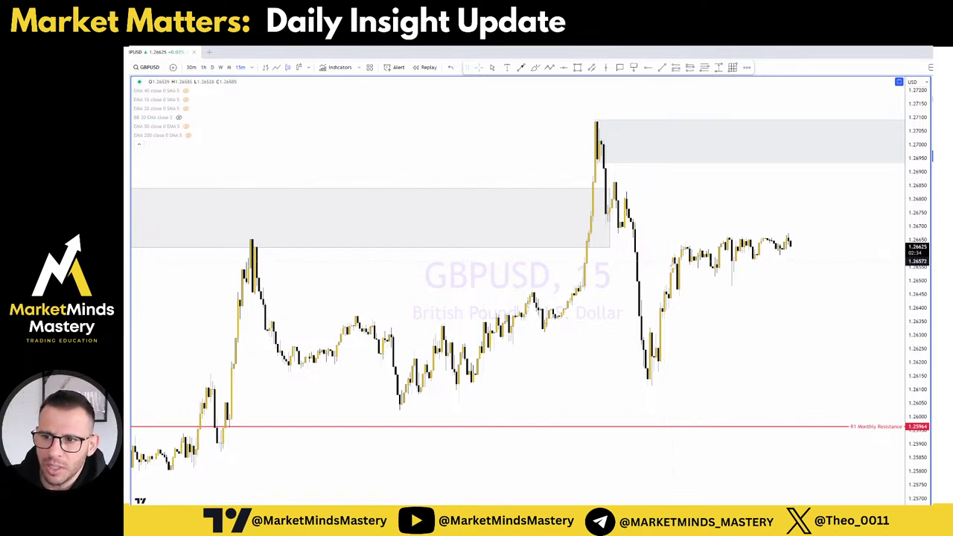
Circle the 15-minute high and the rally beneath it with freehand strokes, and clear the markings
scroll(562, 185, "up", 4)
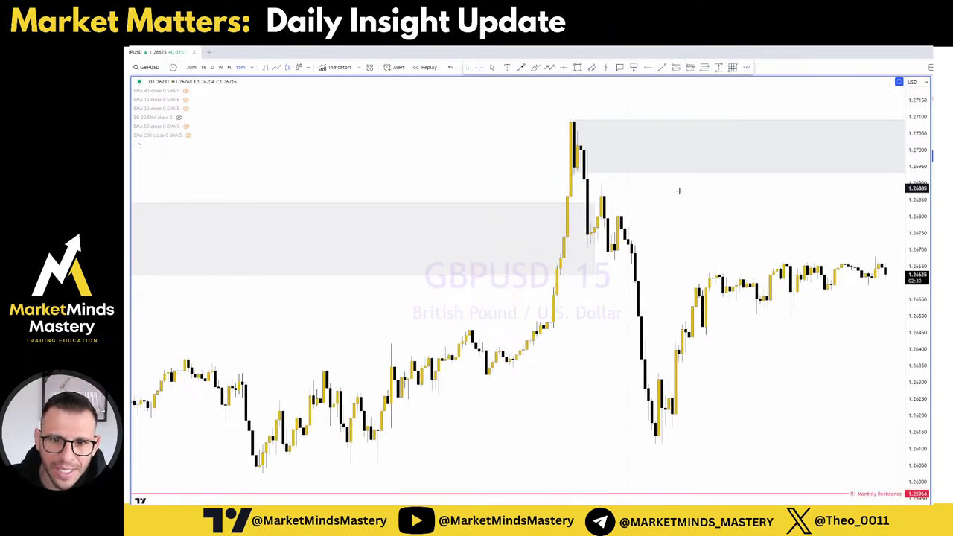
left_click_drag(677, 191, 653, 200)
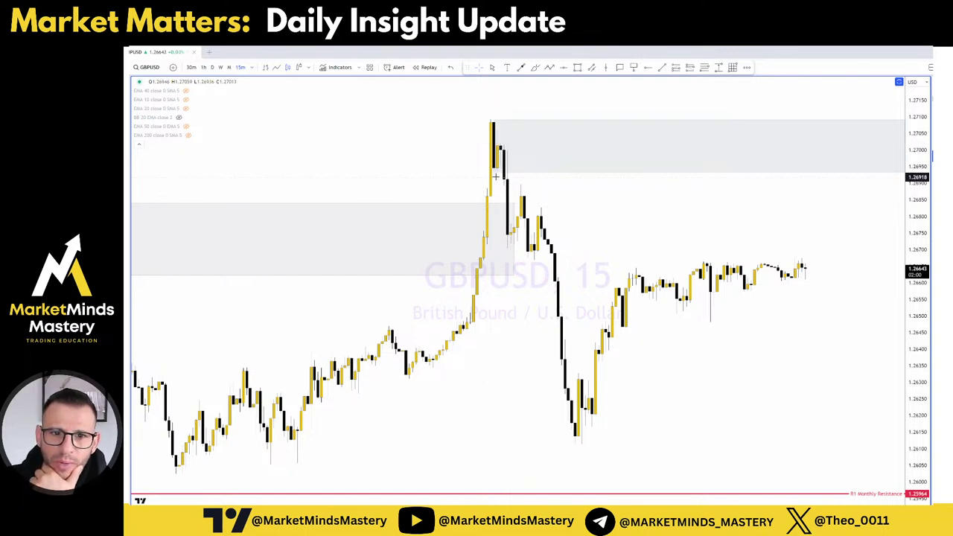
scroll(819, 204, "left", 2)
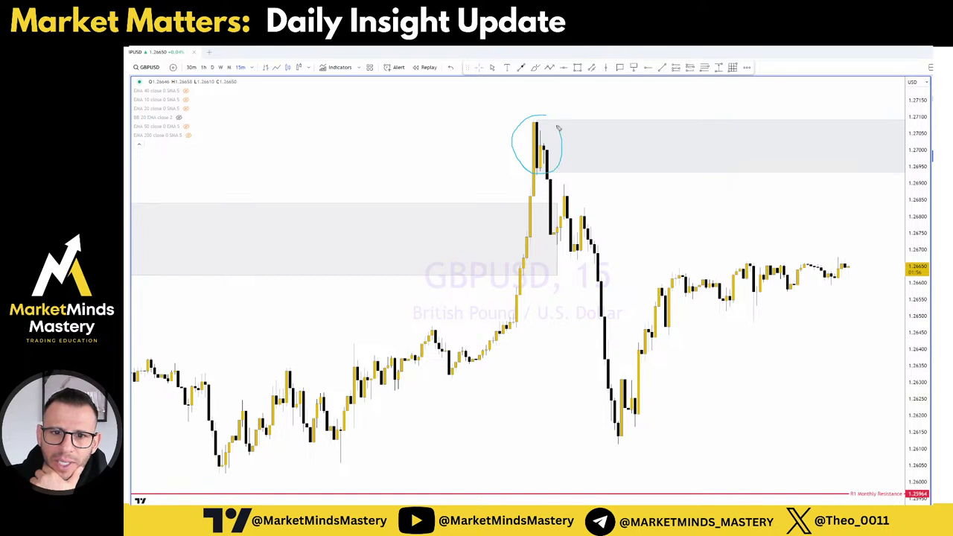
mouse_move(499, 257)
left_mouse_down()
mouse_move(513, 190)
mouse_move(525, 214)
left_mouse_up()
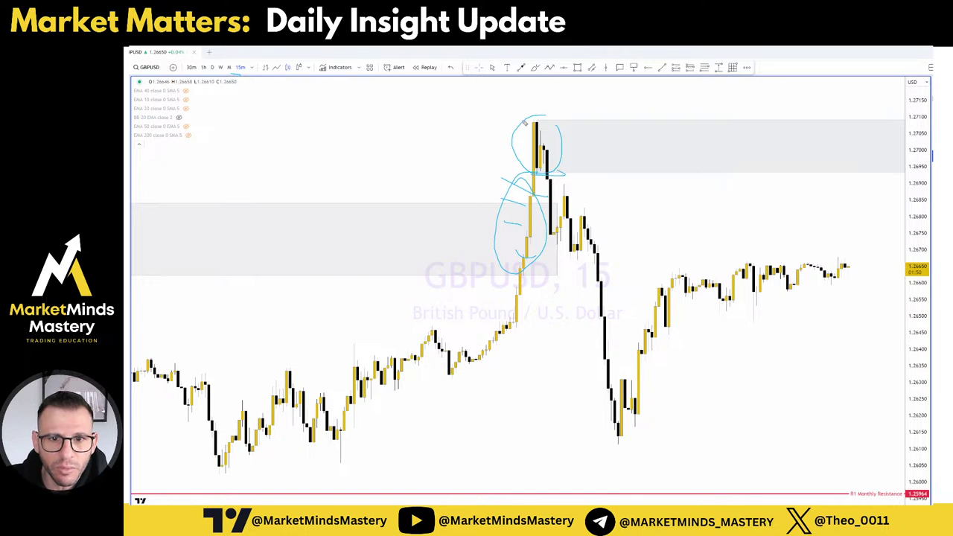
left_click_drag(525, 123, 563, 134)
key("Escape")
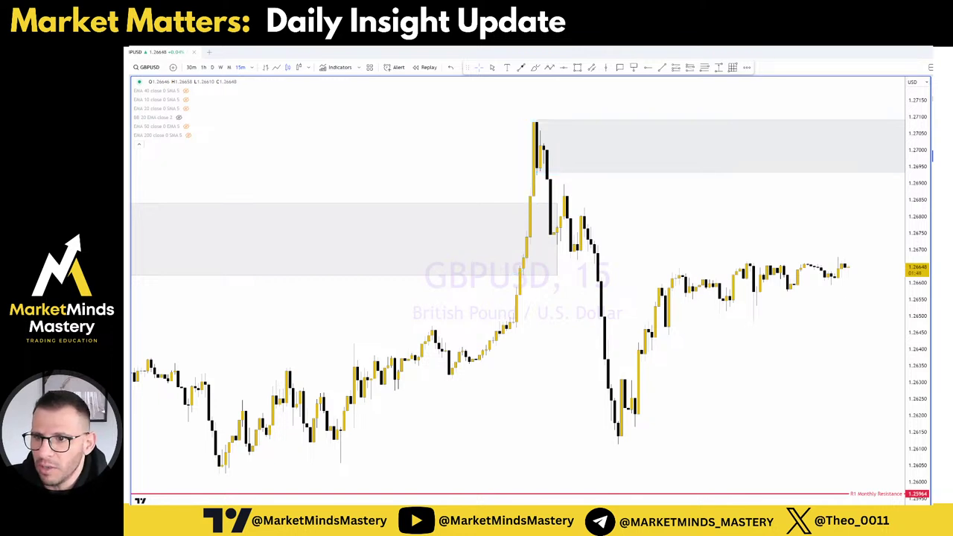
Switch to the 5-minute chart around the high and align the rectangle's lower edge with the first bearish candle at about 1.26933
left_click(248, 67)
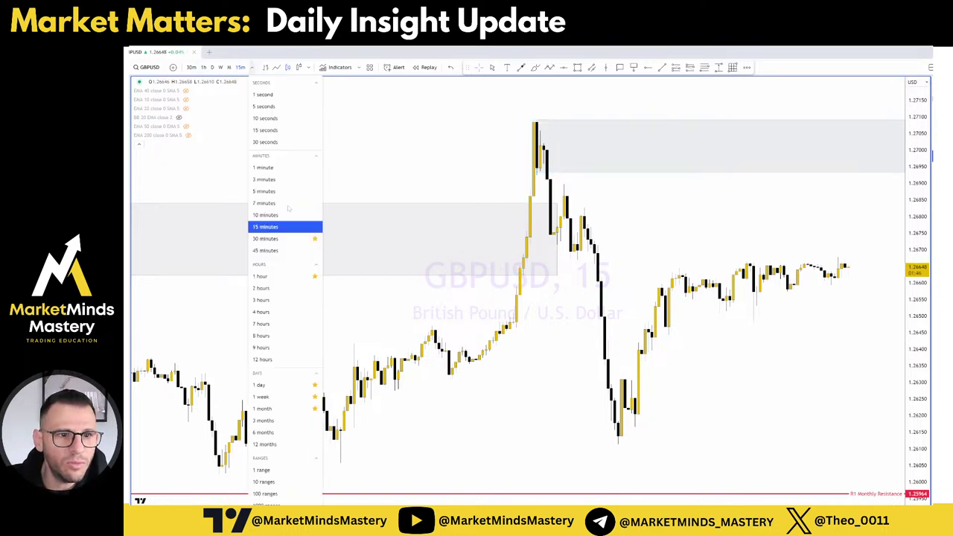
left_click(275, 192)
left_click_drag(408, 271, 692, 283)
scroll(687, 276, "up", 5)
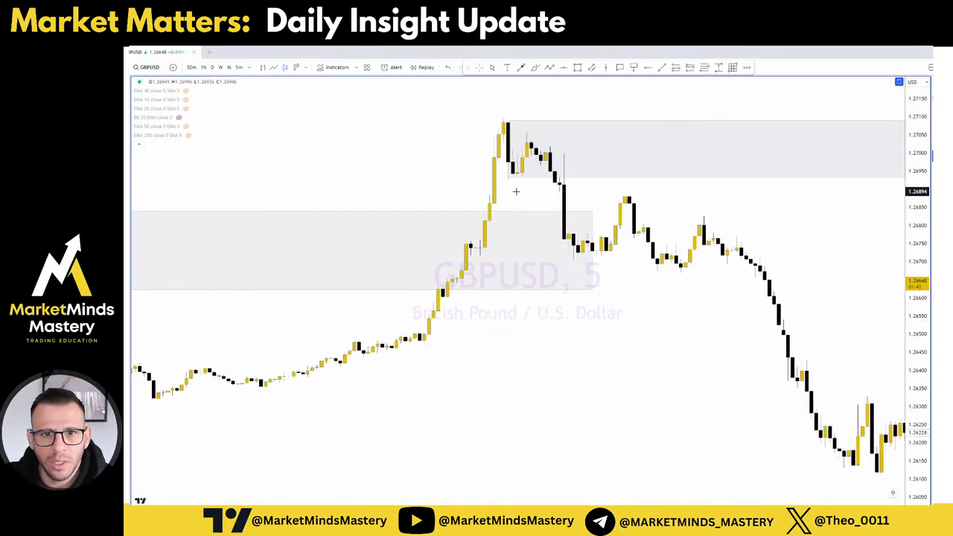
left_click_drag(515, 192, 538, 196)
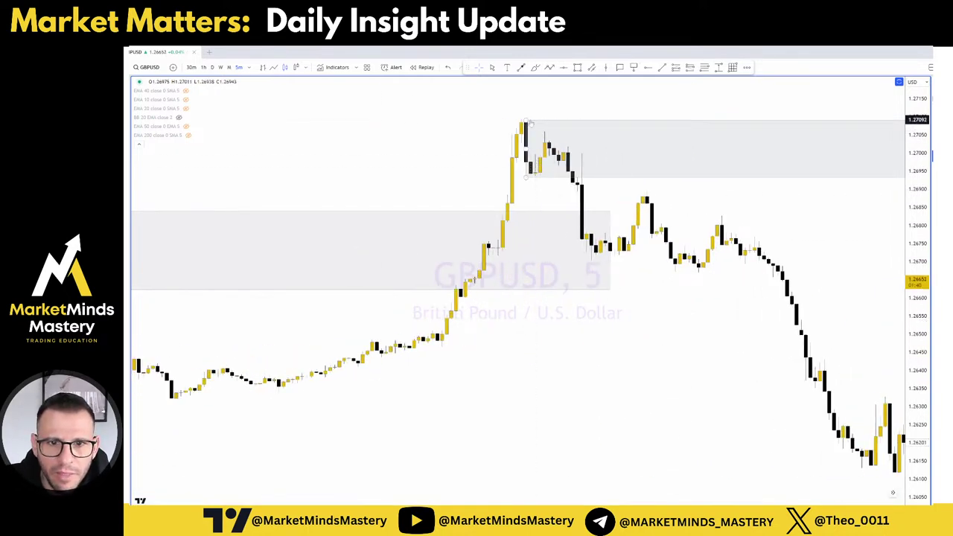
mouse_move(526, 177)
left_mouse_down()
mouse_move(521, 141)
mouse_move(526, 177)
left_mouse_up()
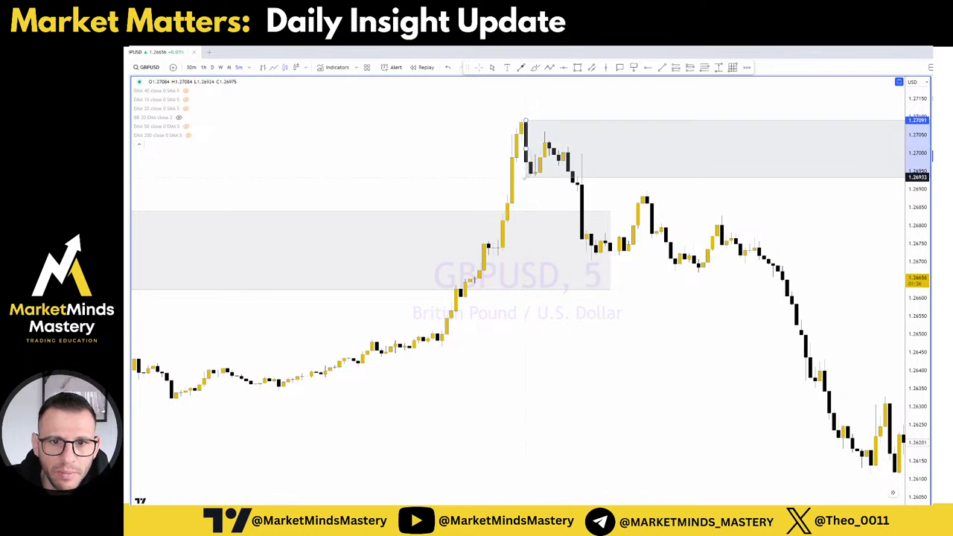
left_click(525, 143)
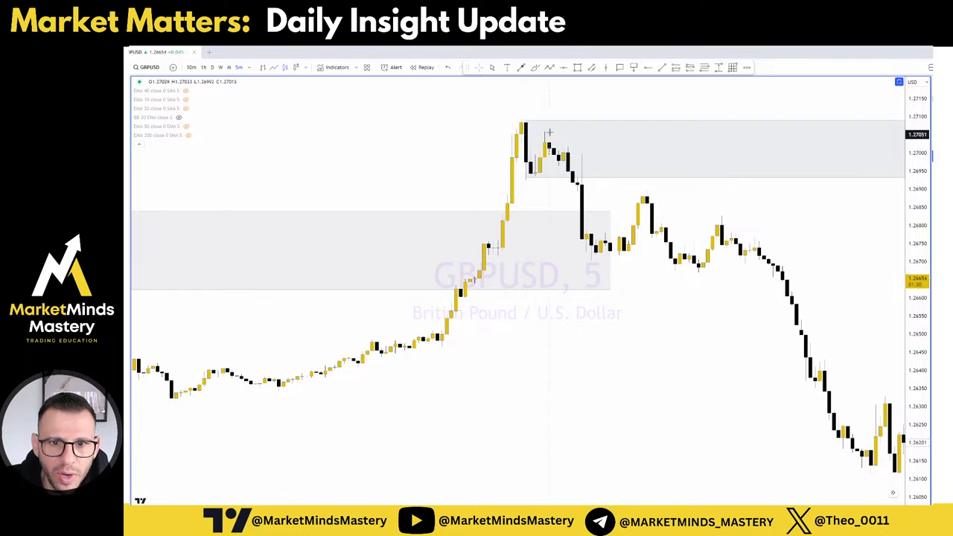
Start the rectangle at the later candle before the sell-off, with its lower edge at 1.26966 and its upper edge at about 1.2710
left_click_drag(633, 203, 553, 202)
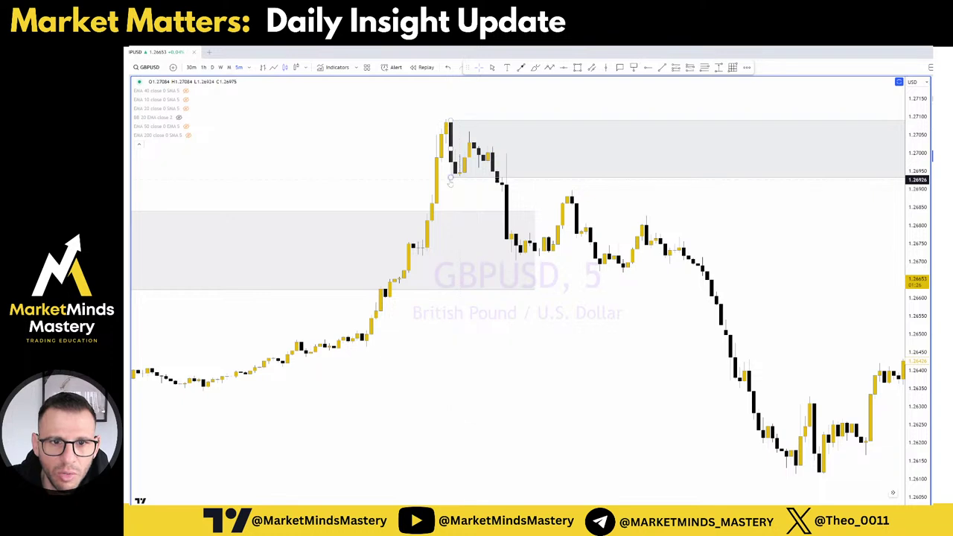
left_click_drag(448, 177, 488, 166)
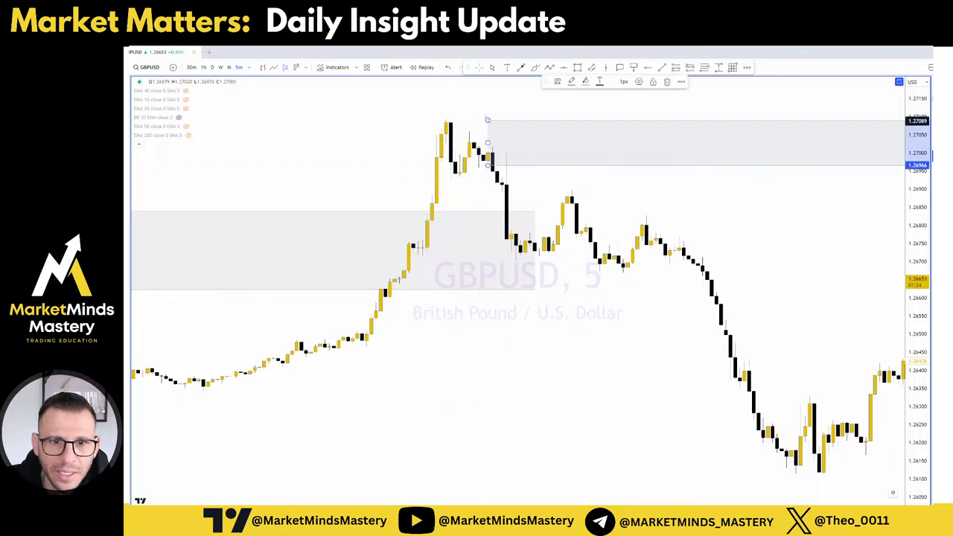
left_click_drag(483, 120, 475, 116)
left_click(535, 178)
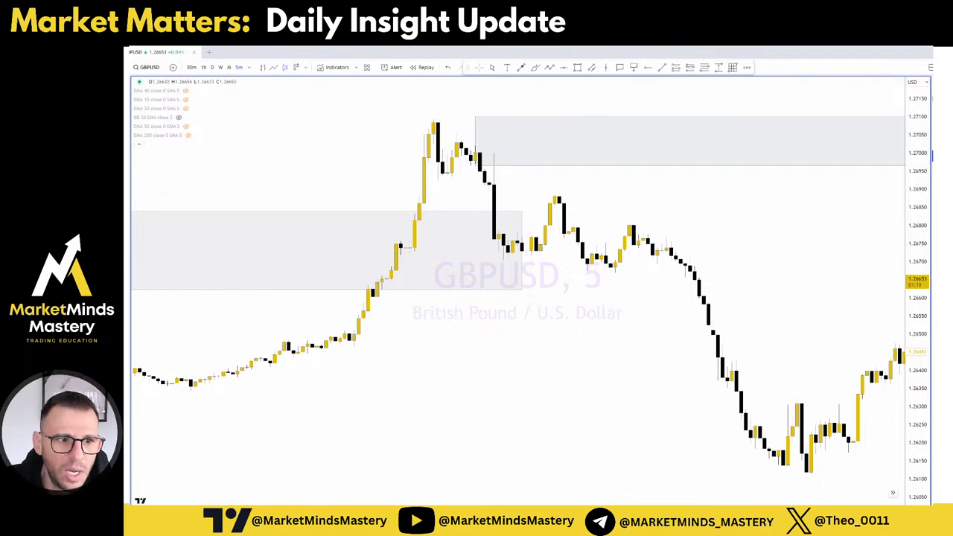
Measure the price range across the rectangle's height on the 5-minute chart
left_click(433, 167, "shift")
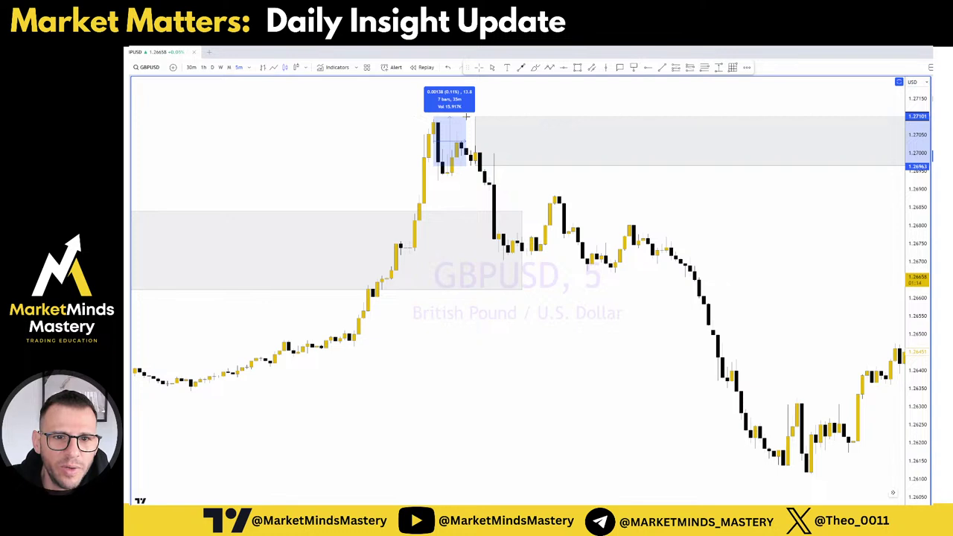
left_click(467, 117)
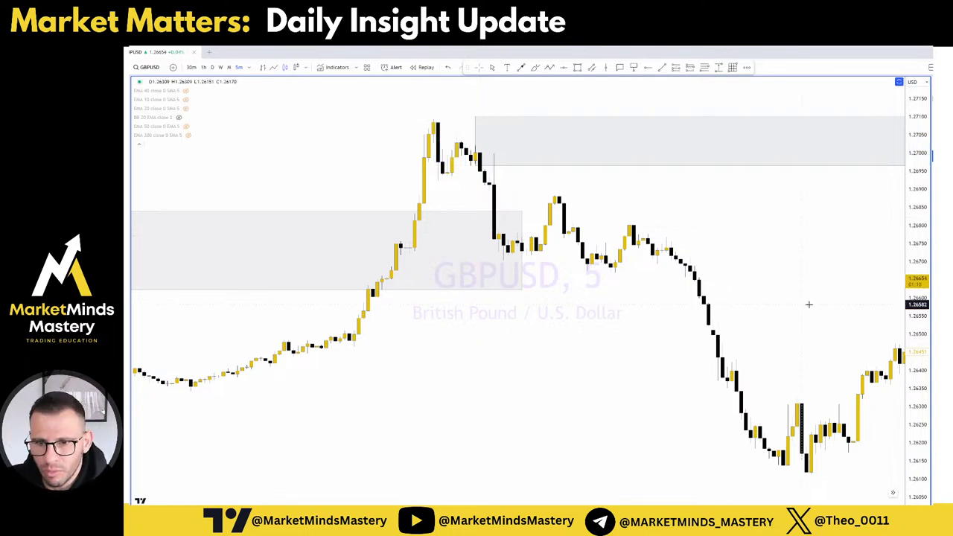
left_click_drag(808, 303, 643, 351)
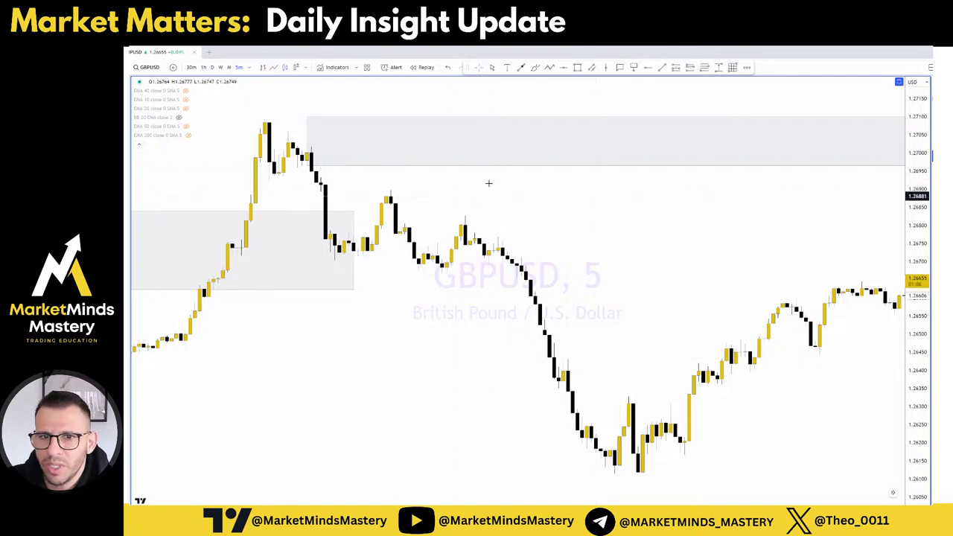
Switch to the 1-hour chart and reset its view to the latest price
left_click(203, 67)
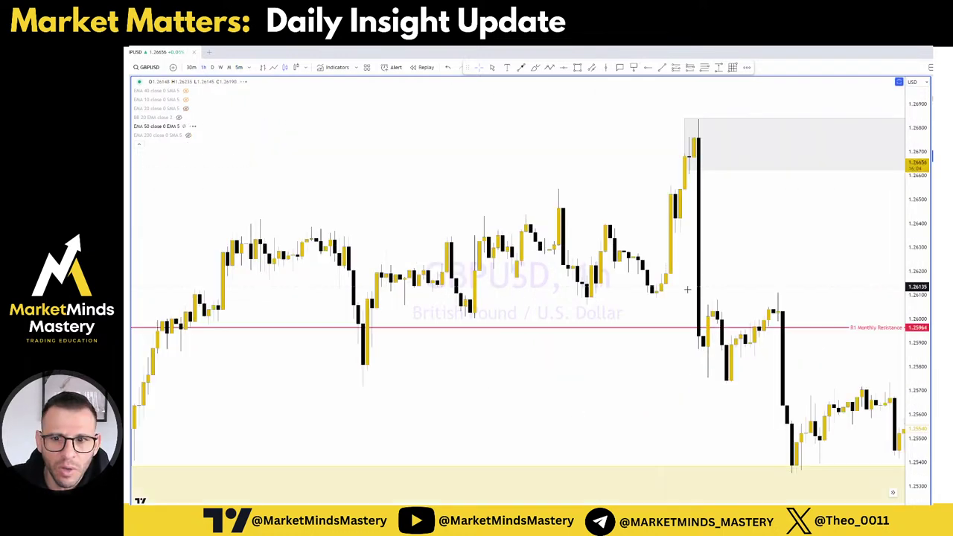
left_click_drag(846, 236, 623, 420)
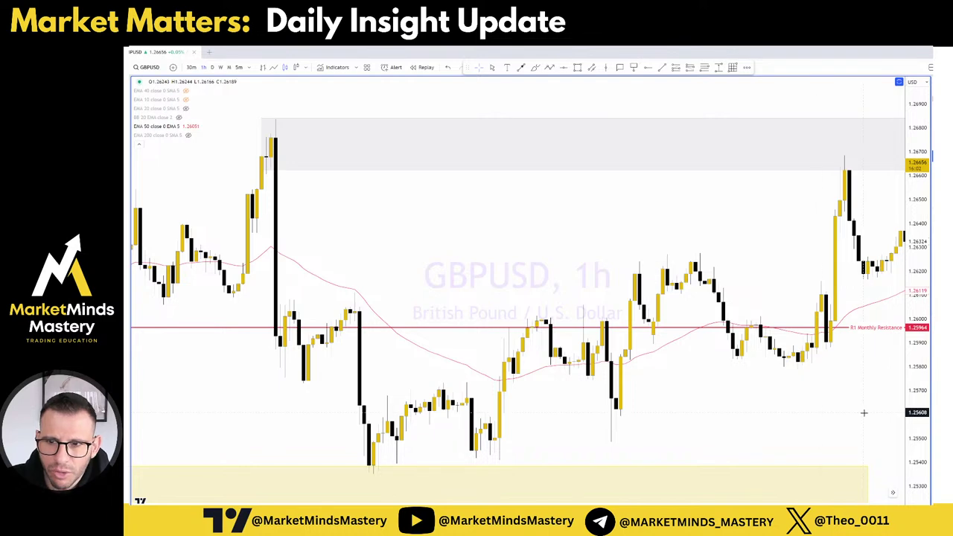
key("alt+r")
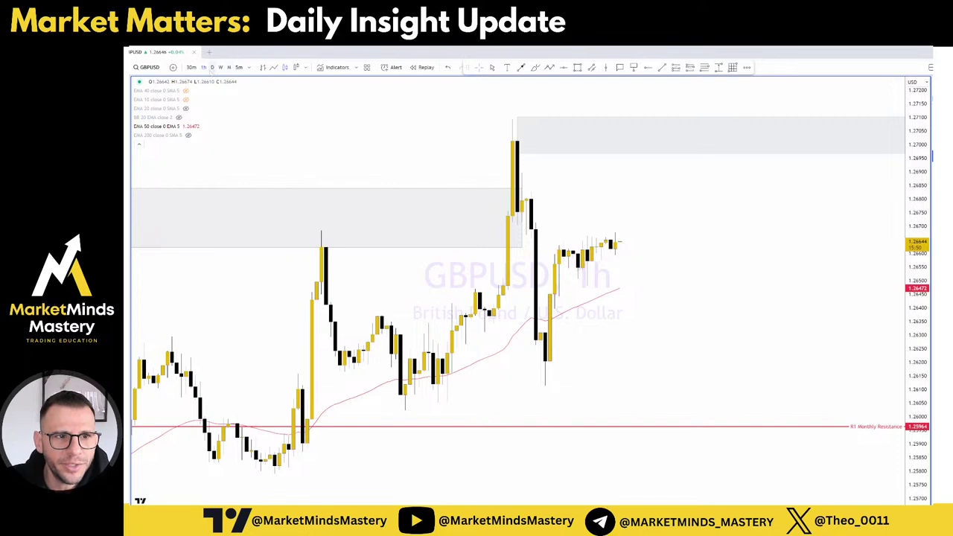
Switch to the daily chart, remove the new grey rectangle at the latest high and show price between the monthly support and resistance lines
left_click(212, 68)
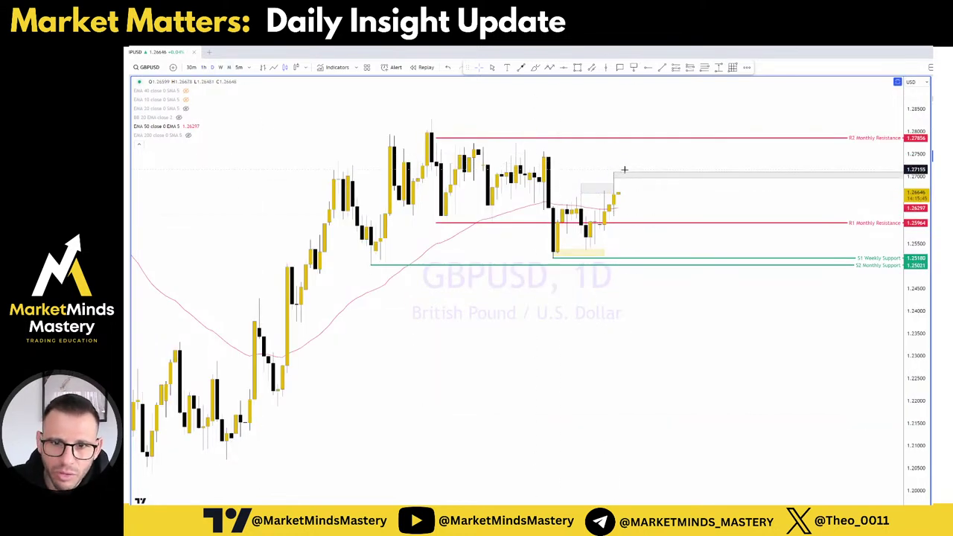
scroll(621, 184, "up", 3)
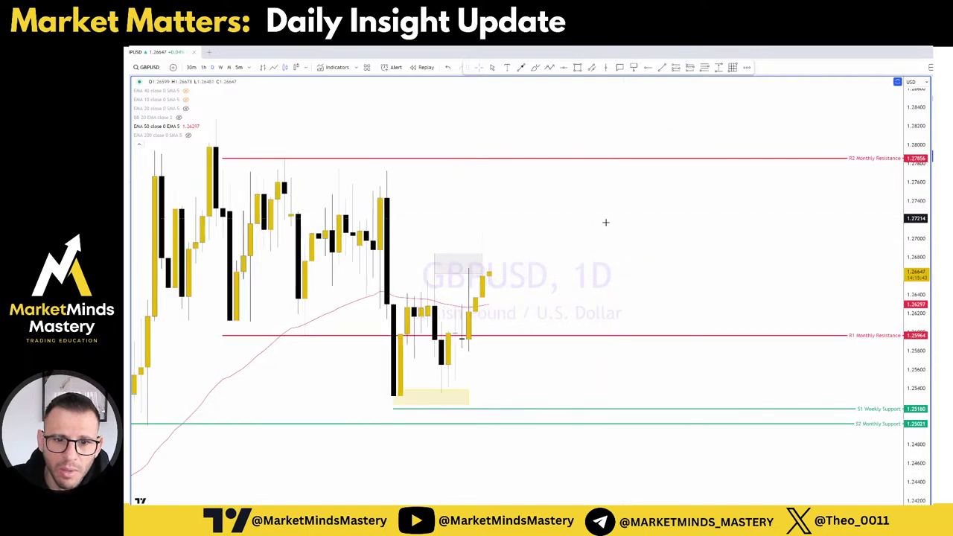
scroll(853, 251, "down", 3)
scroll(781, 274, "up", 2)
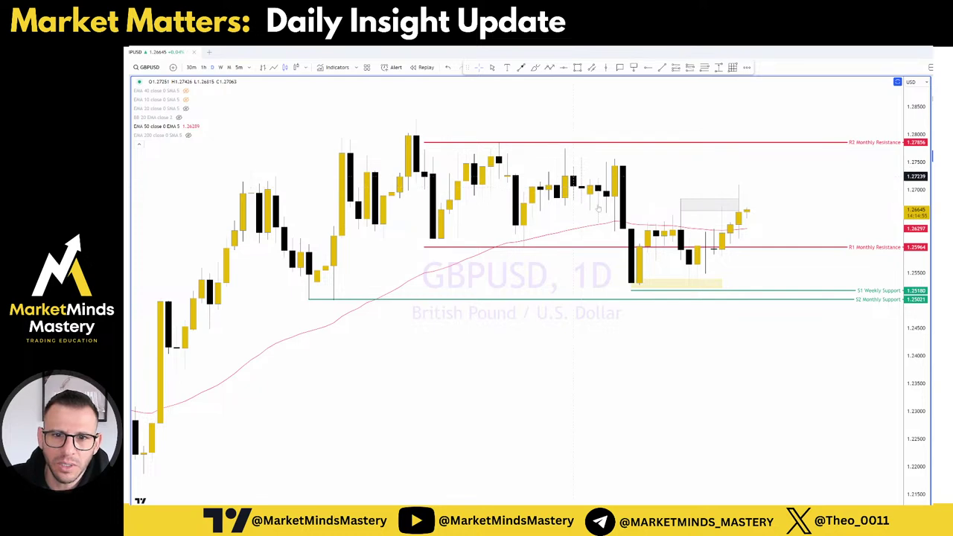
Return to the 1-hour chart and show the wider price history around the earlier grey resistance block
left_click(204, 67)
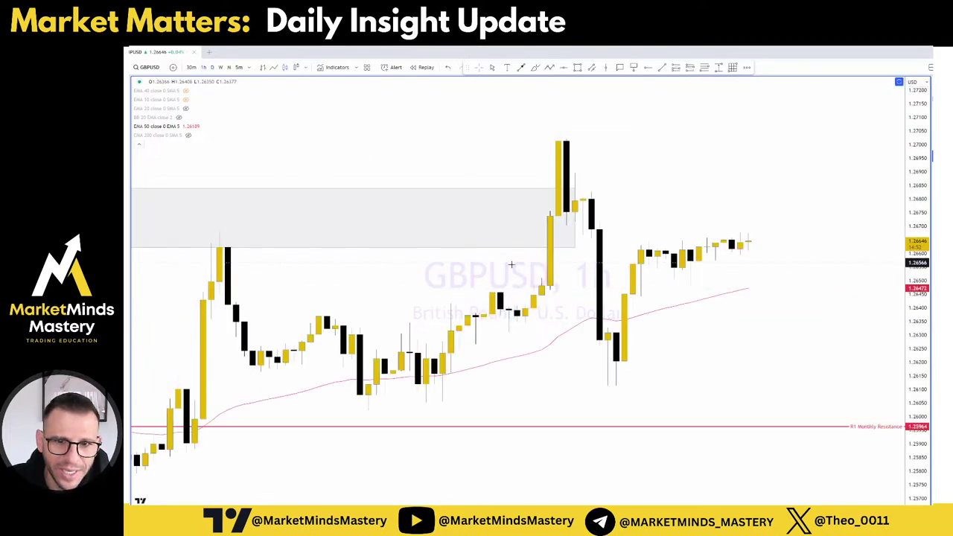
scroll(510, 264, "down", 2)
scroll(399, 200, "down", 3)
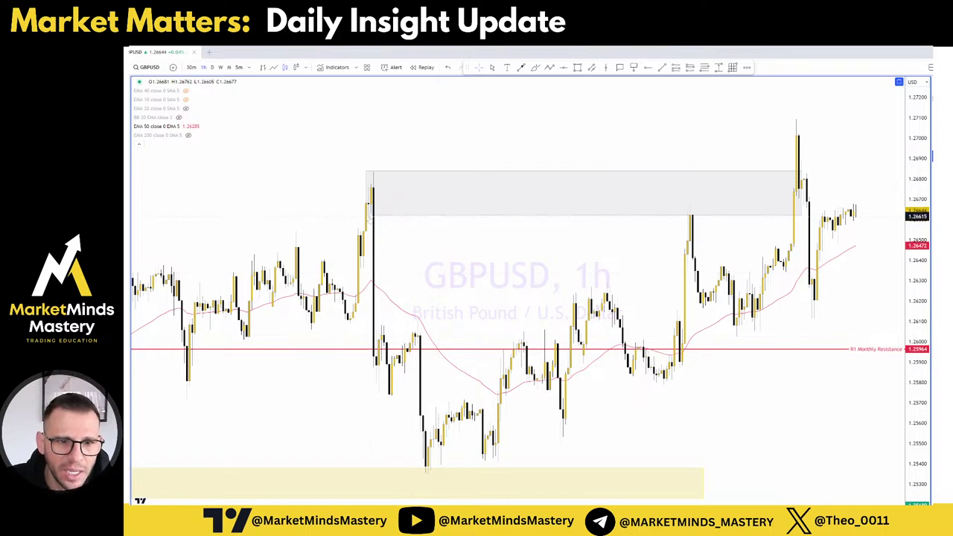
Move the grey resistance rectangle's lower-left corner to about 1.26628 and measure the price drop from the spike at its lower edge
left_click(370, 214)
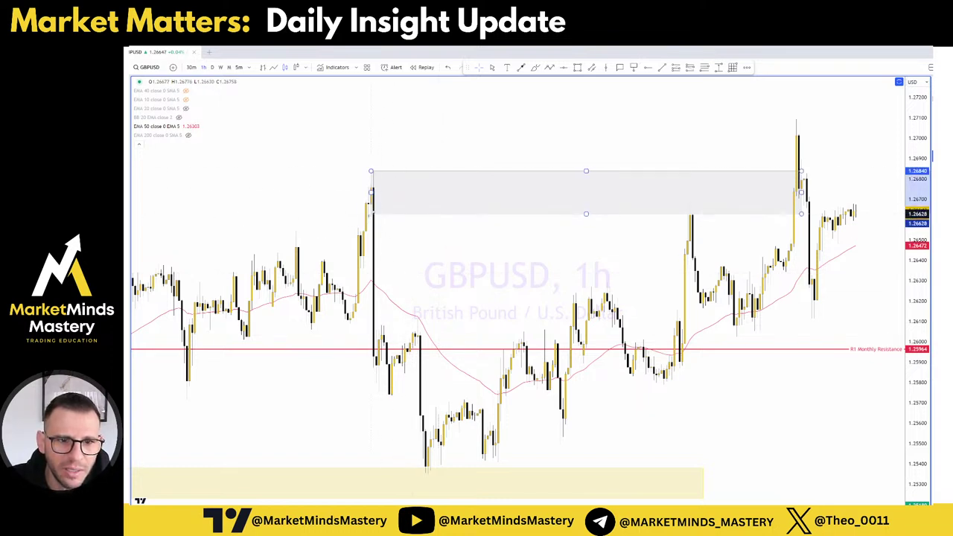
left_click(437, 241)
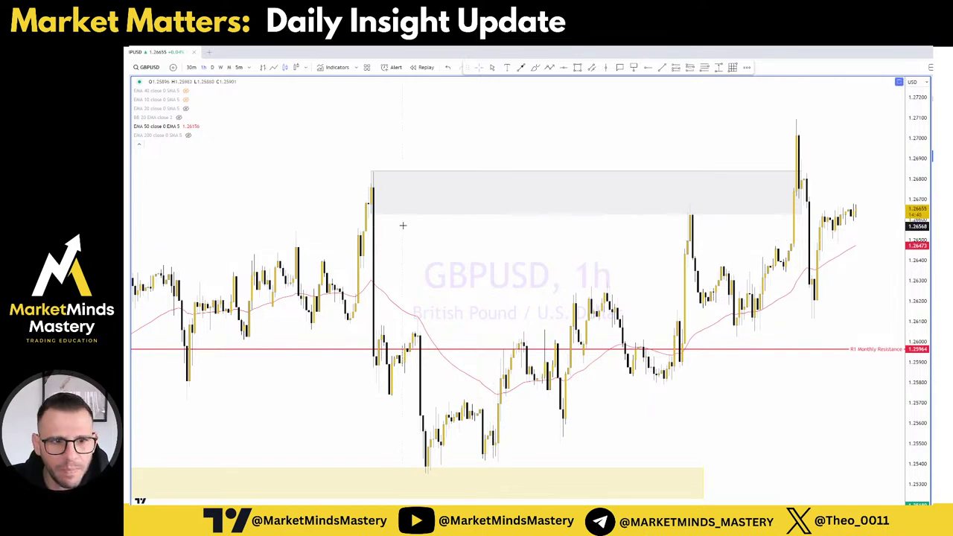
left_click(692, 214, "shift")
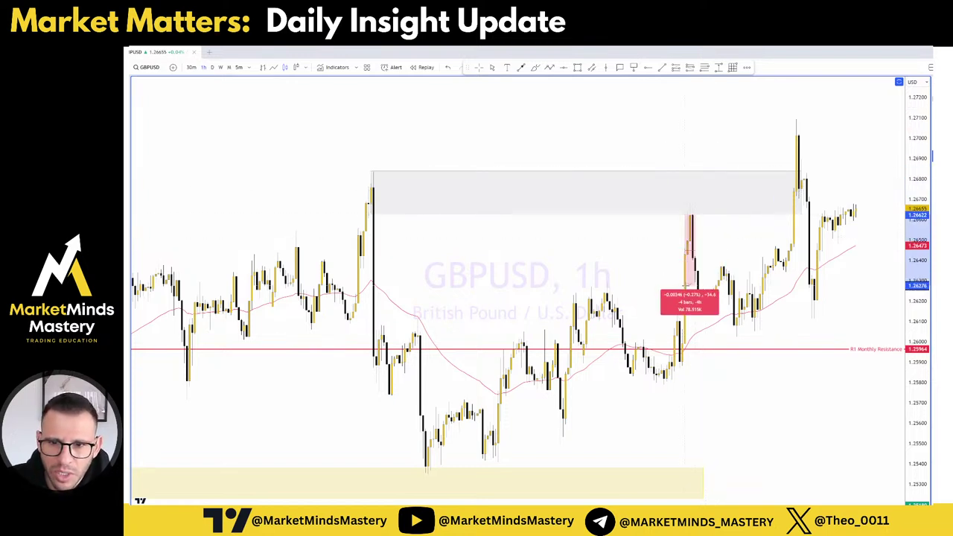
left_click(688, 320)
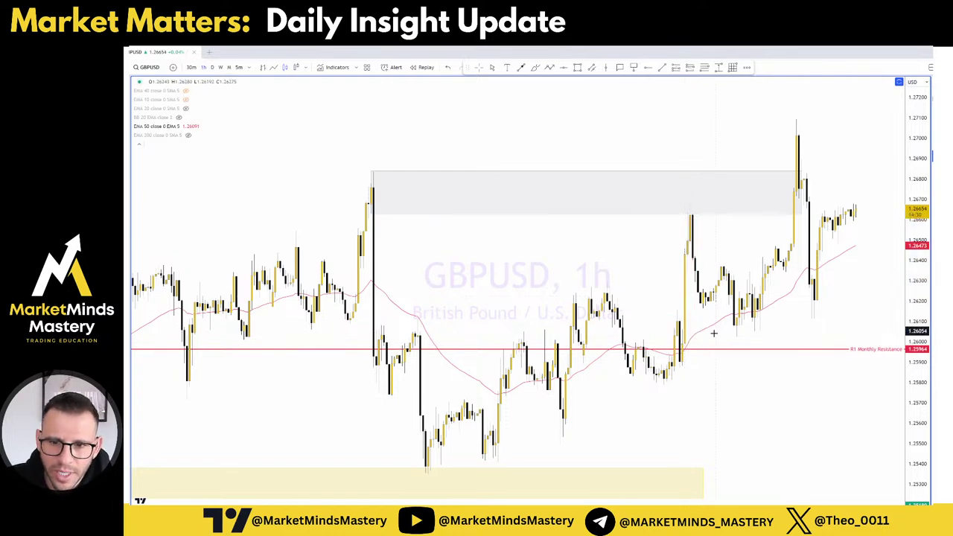
scroll(693, 335, "up", 3)
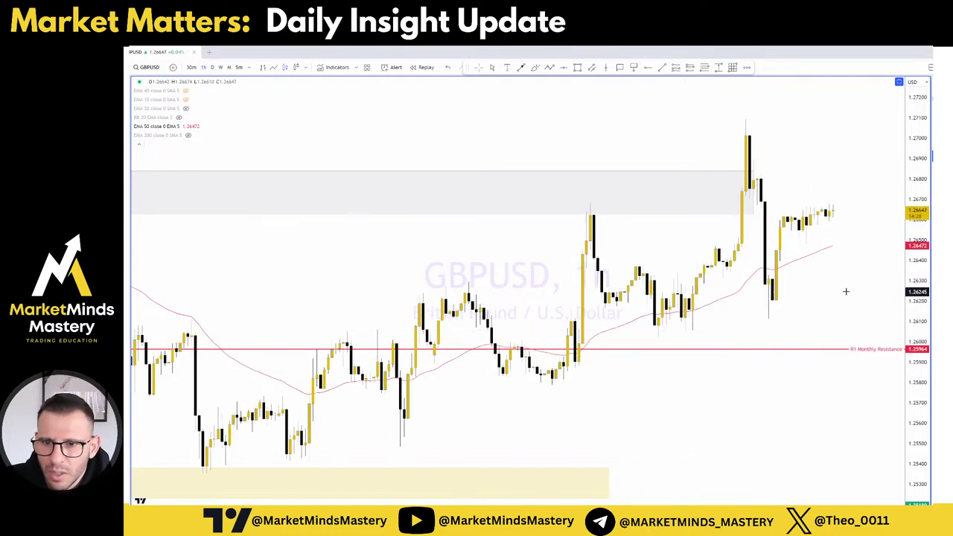
Switch to USDJPY on the daily chart and show price between the monthly resistance line and the yellow limit-buy zone
key("Down")
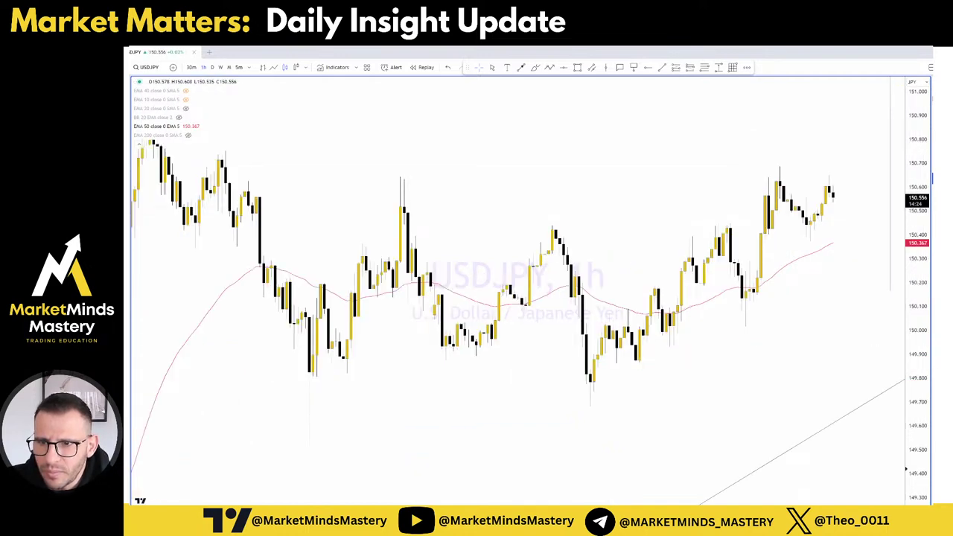
scroll(770, 336, "up", 2)
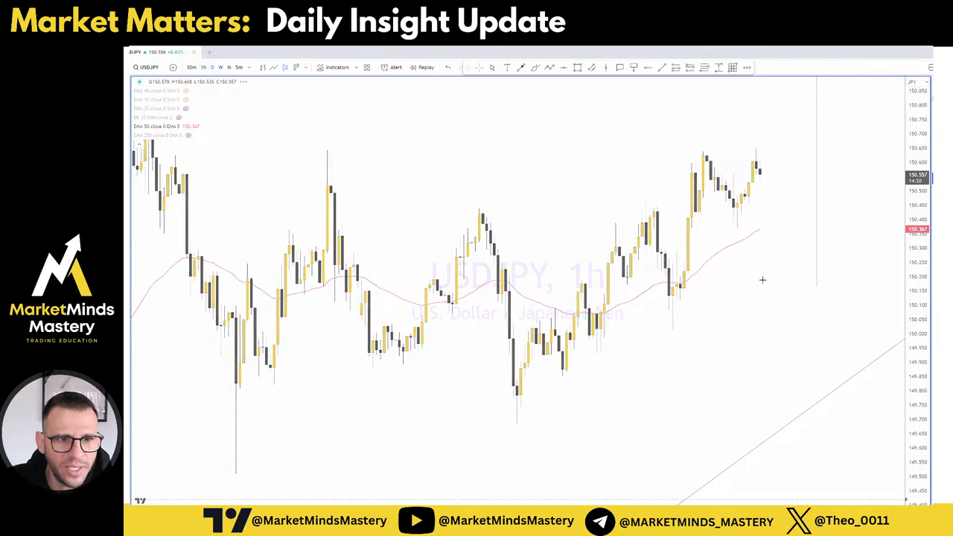
key("d")
key("Return")
mouse_move(764, 308)
left_mouse_down()
mouse_move(717, 245)
mouse_move(811, 245)
left_mouse_up()
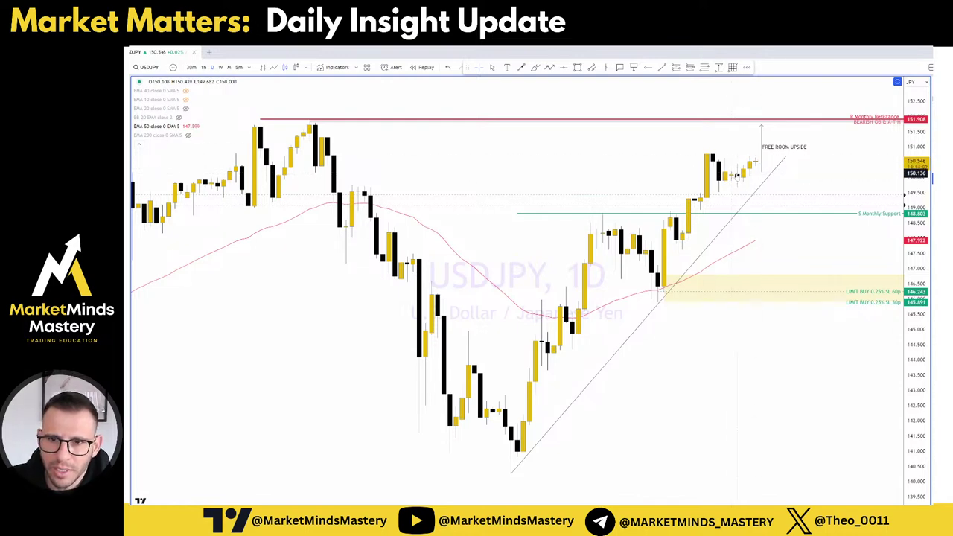
key("alt+a")
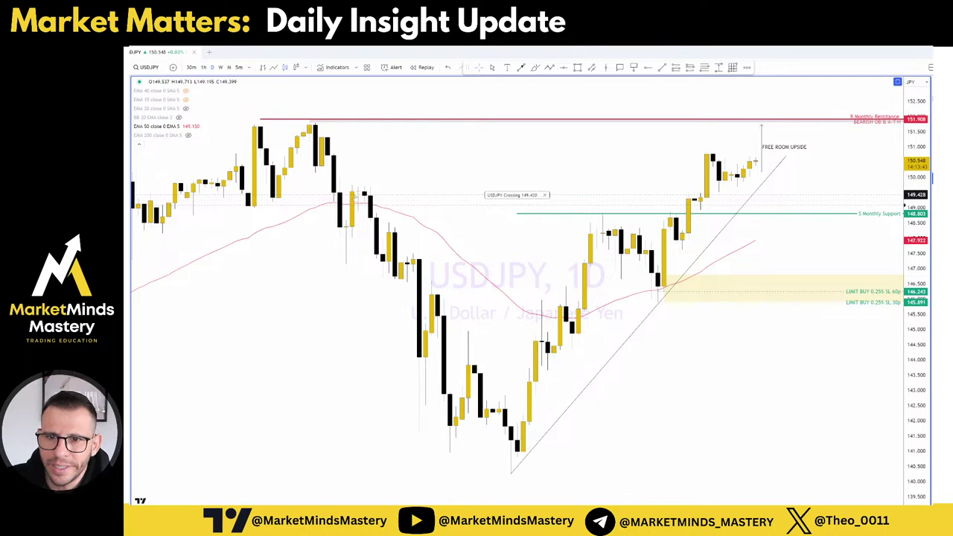
Examine recent USDJPY price action on the 1-hour chart, and return to the daily chart's latest rising trendline
mouse_move(170, 90)
left_click(203, 67)
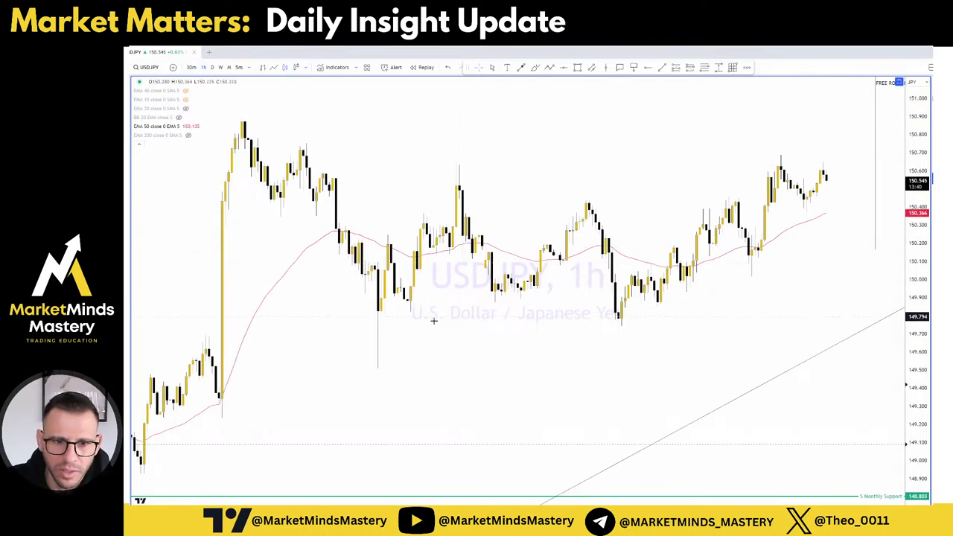
scroll(683, 304, "up", 1)
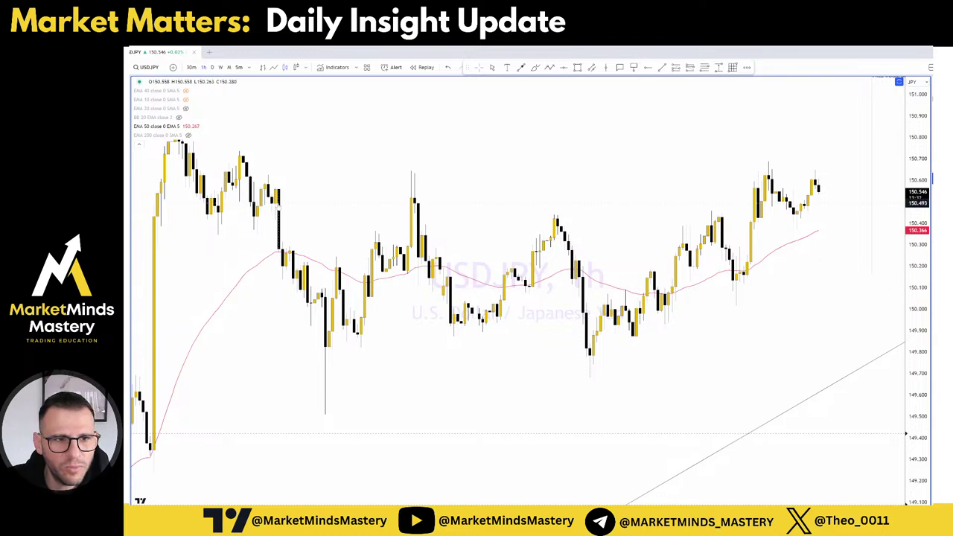
left_click(212, 67)
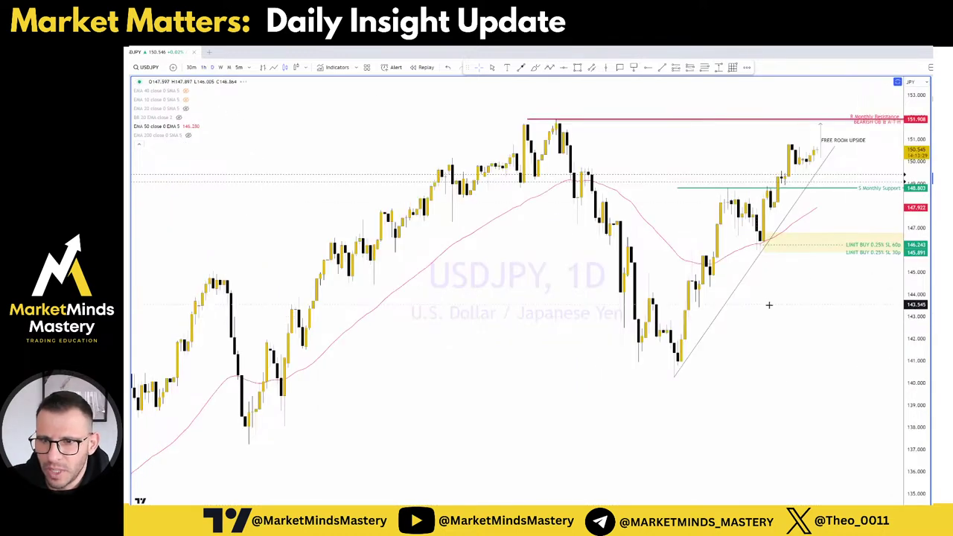
scroll(819, 357, "up", 2)
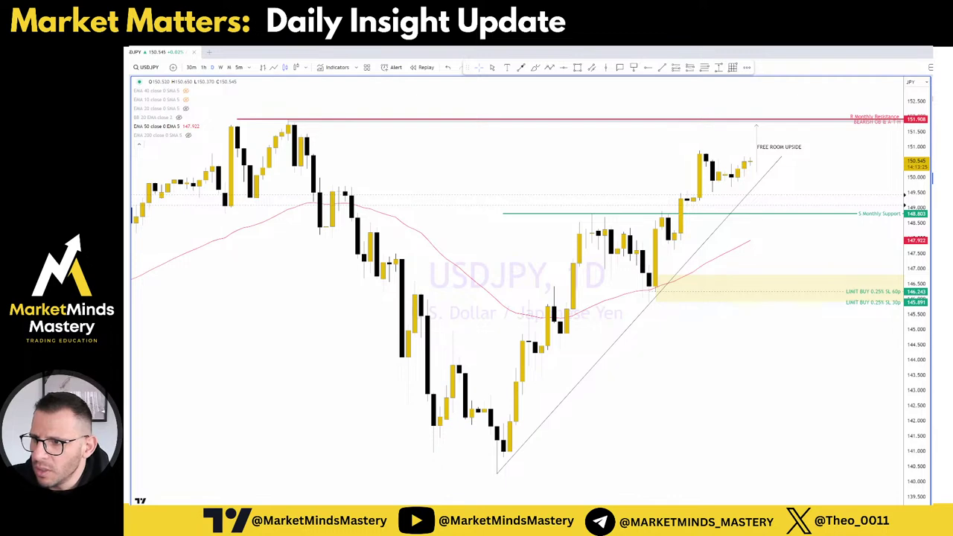
Switch to GBPJPY, review its wider daily history and show the weekly chart around the start of the monthly resistance line
key("Down")
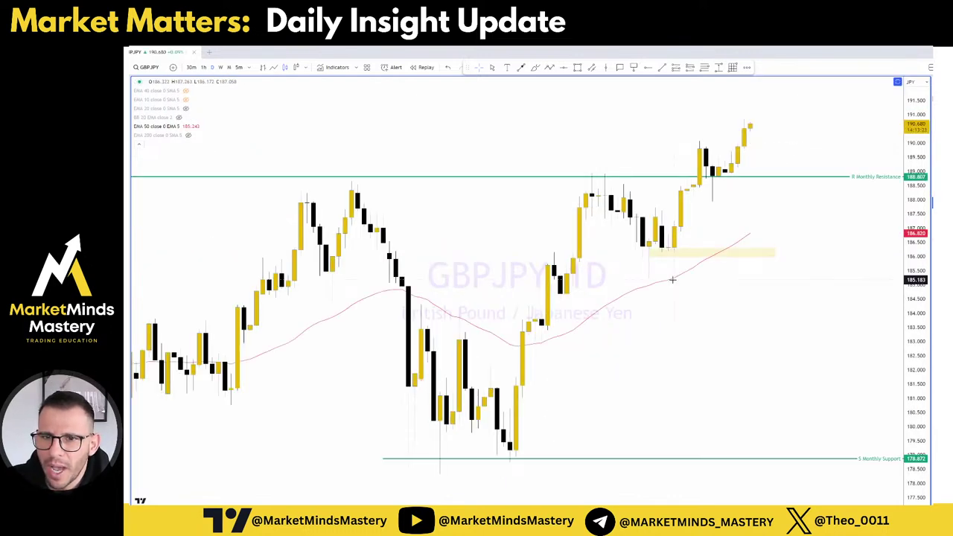
scroll(688, 311, "down", 4)
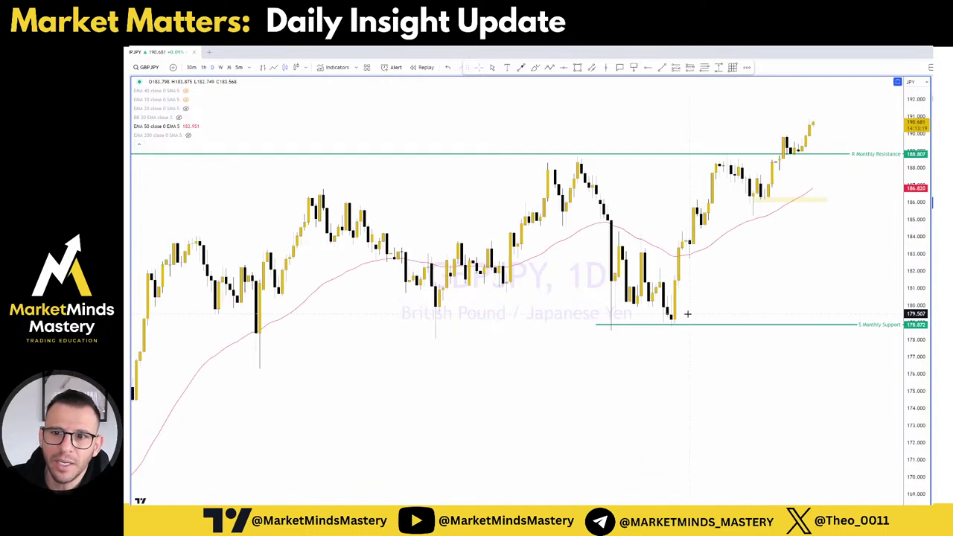
scroll(688, 312, "down", 5)
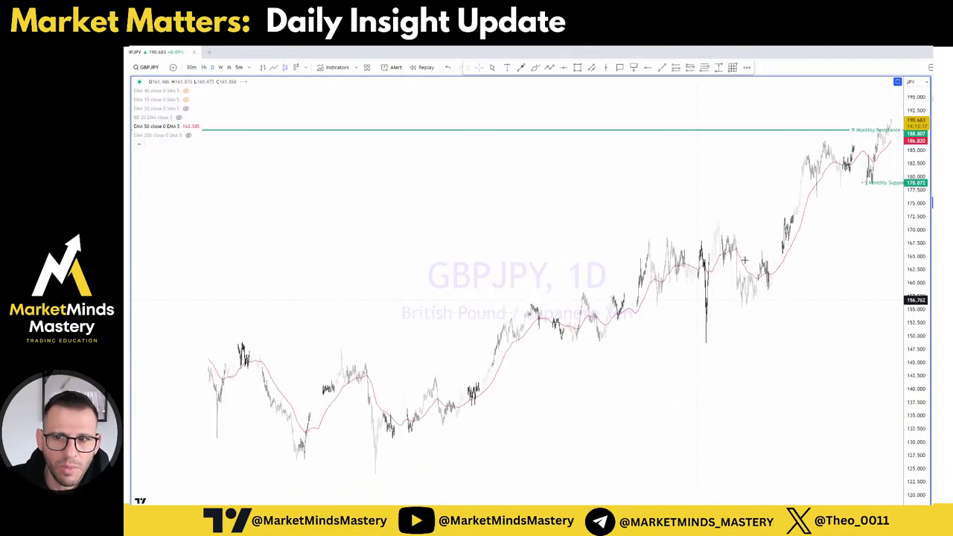
left_click(220, 67)
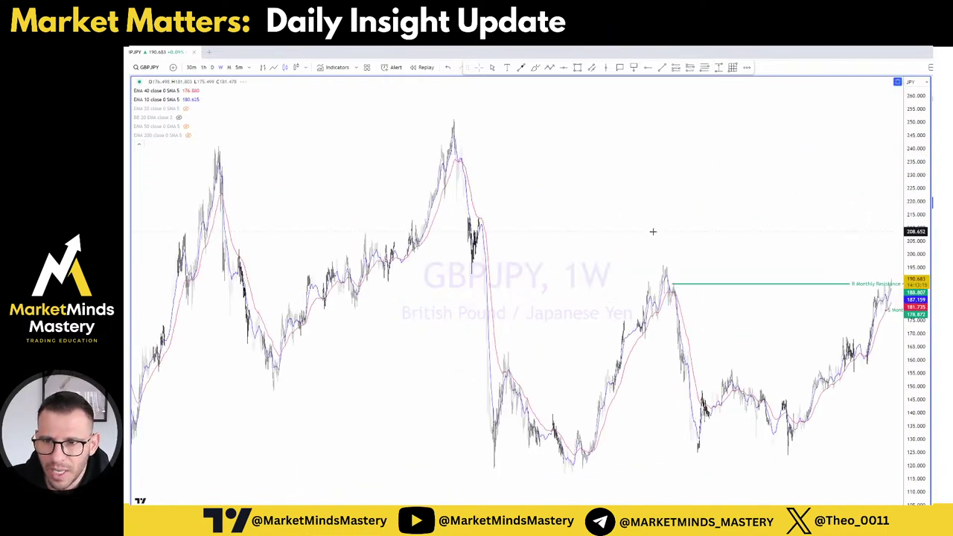
scroll(648, 291, "up", 2)
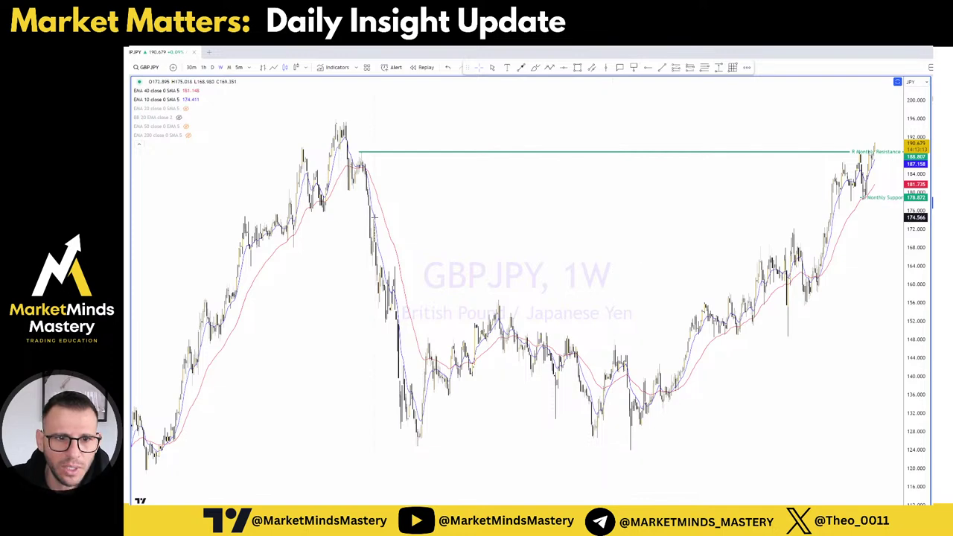
scroll(609, 164, "up", 4)
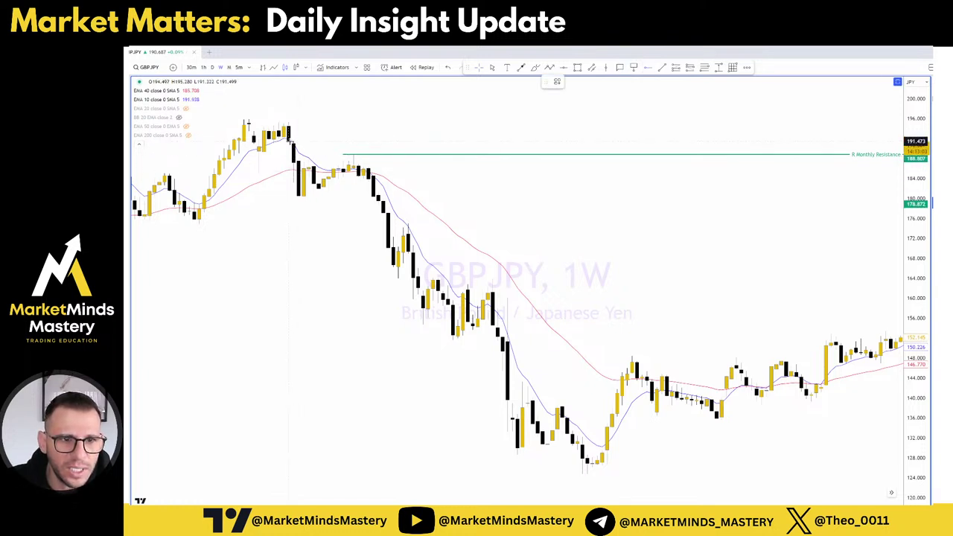
Draw horizontal rays from the two weekly highs above the monthly resistance, at about 195.029 and 195.883, and measure at the higher one
left_click(285, 122)
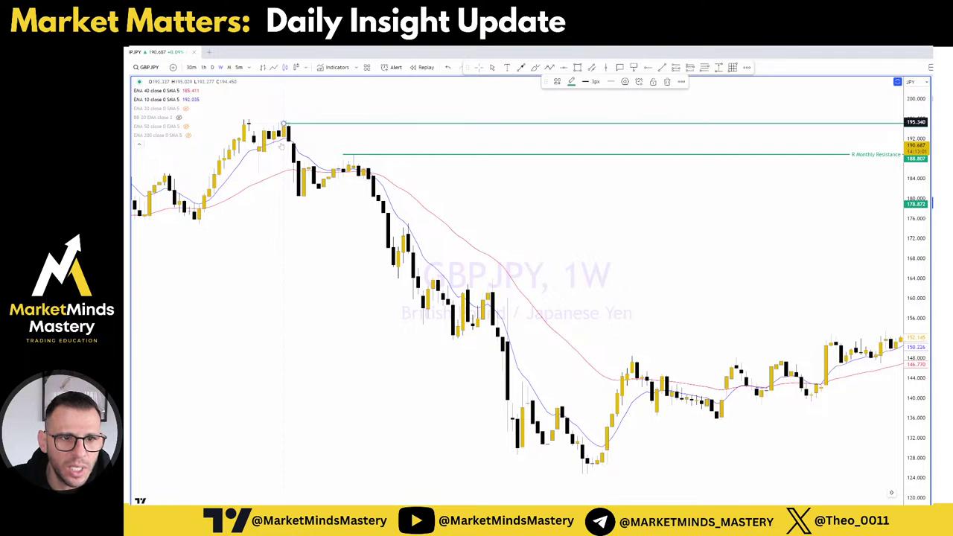
left_click(254, 118)
left_click(262, 118, "shift")
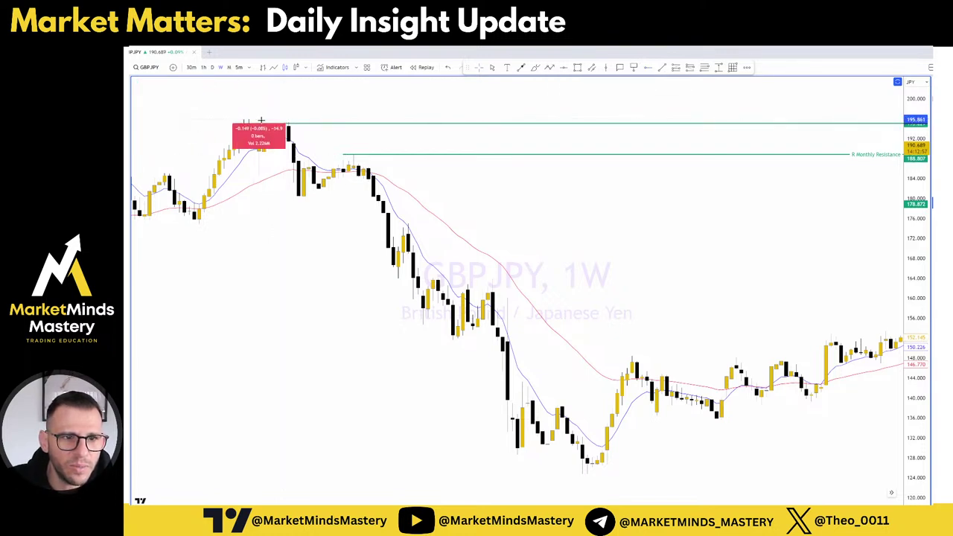
left_click(248, 121)
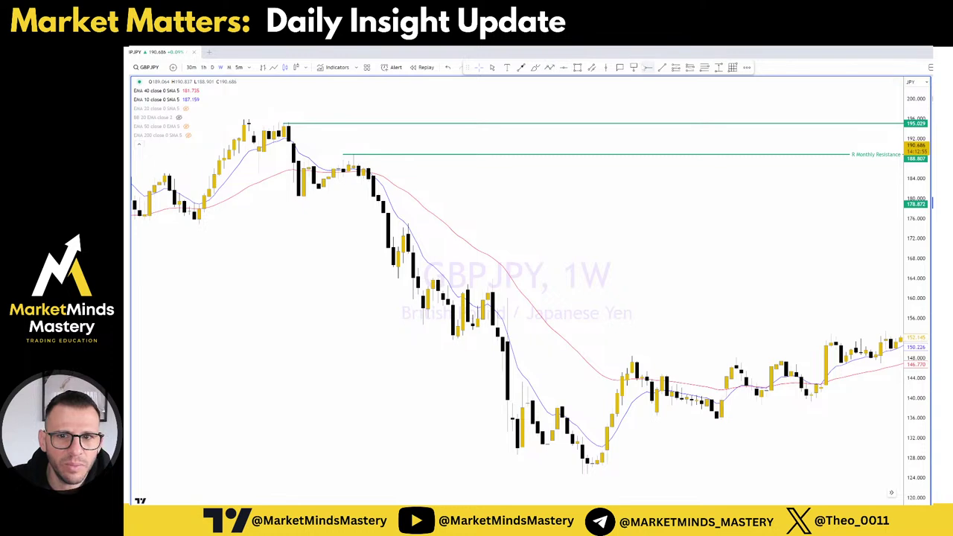
left_click(248, 120)
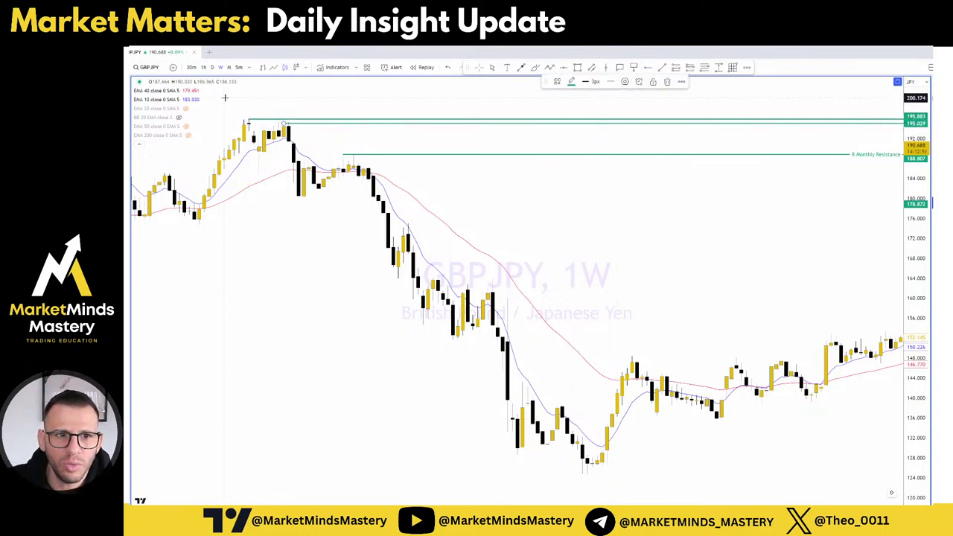
On the monthly chart, move the lower of the two new rays to the black candle's high at 195.280
left_click(228, 67)
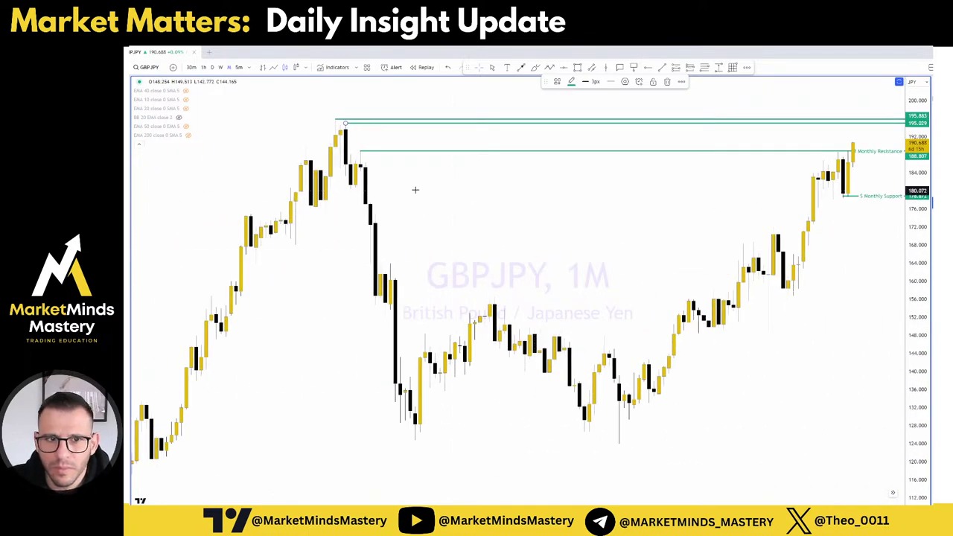
scroll(283, 144, "up", 3)
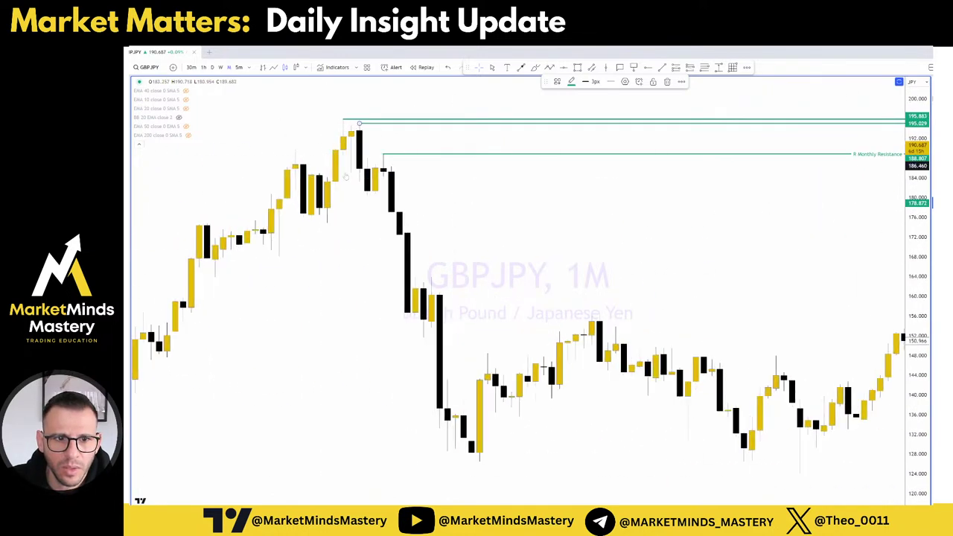
left_click(358, 121)
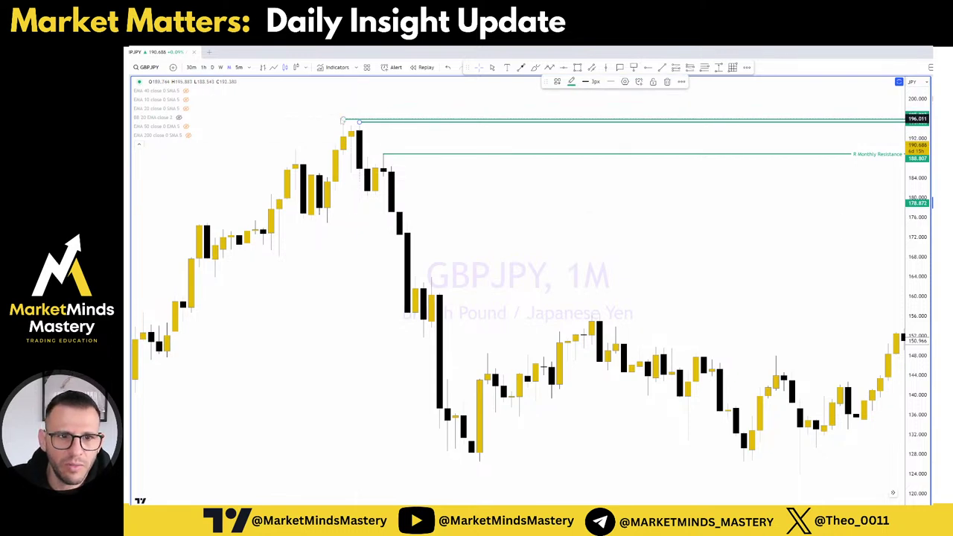
left_click(343, 121)
left_click(378, 121)
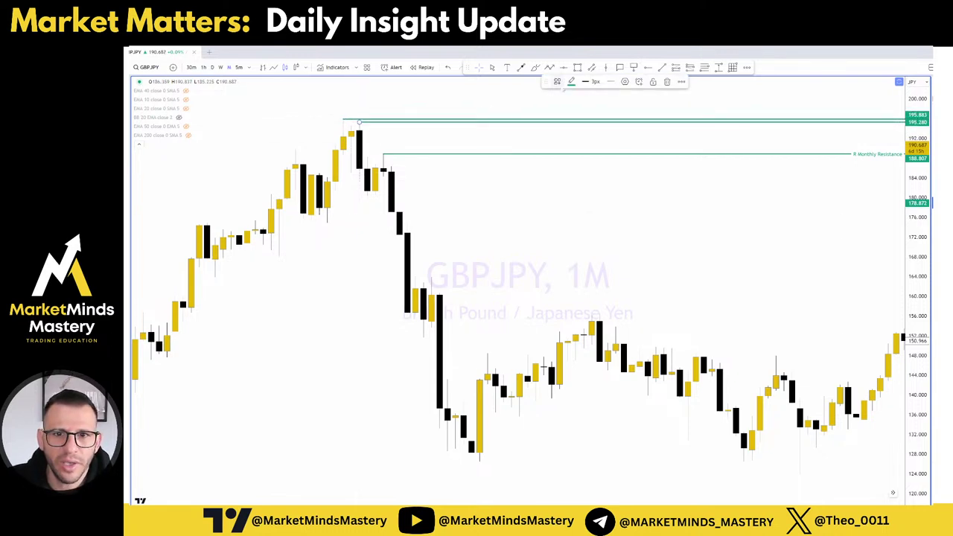
Apply the Monthly Resistance drawing template to both new rays and to the existing resistance line at 188.807
left_click(557, 81)
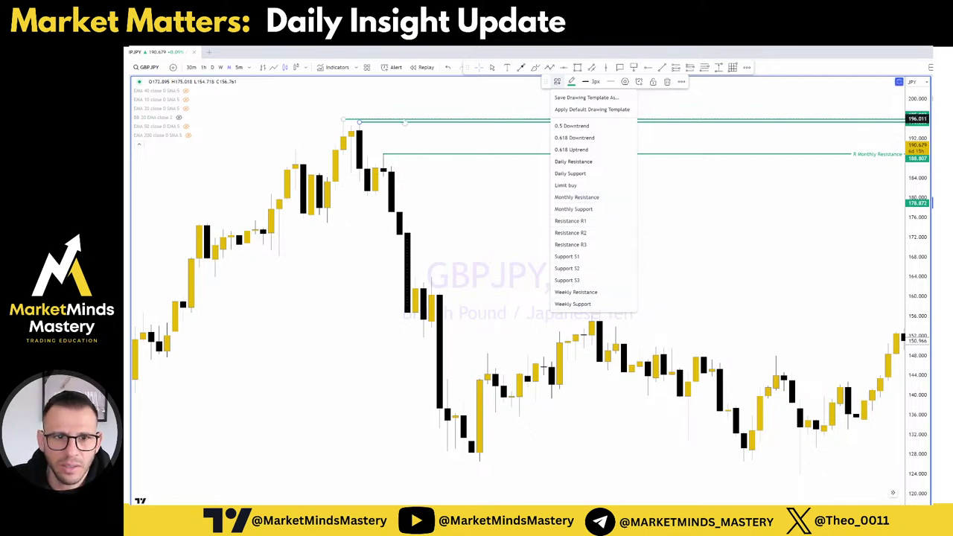
left_click(404, 121)
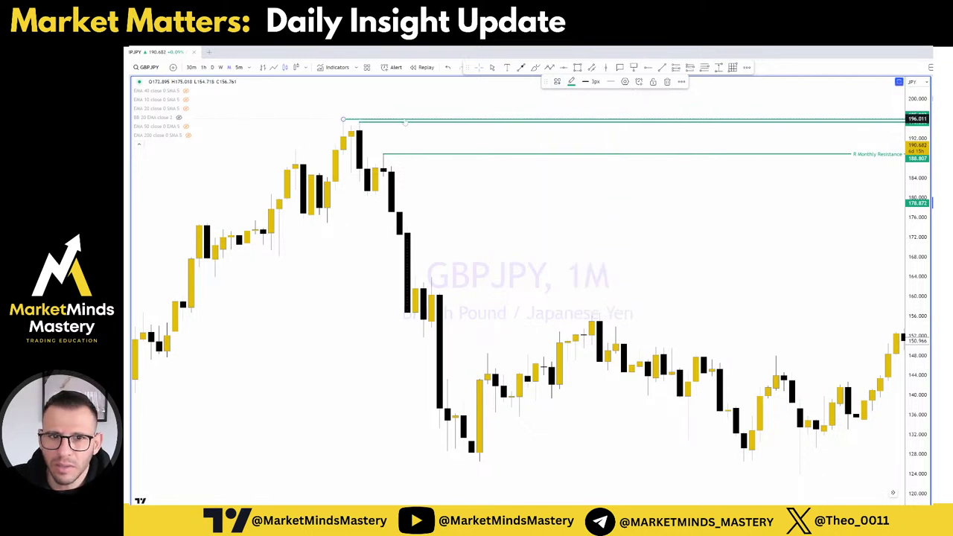
left_click(557, 81)
left_click(576, 198)
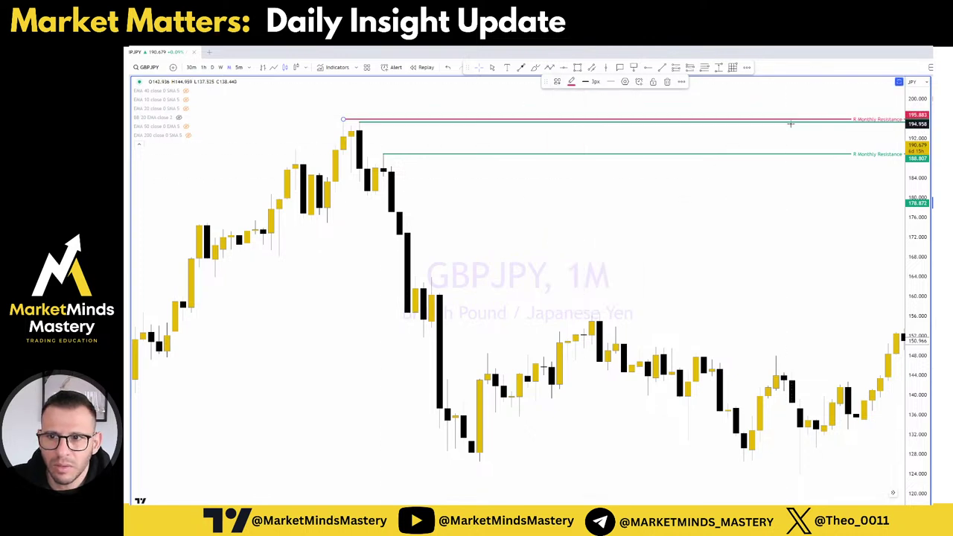
left_click(556, 81)
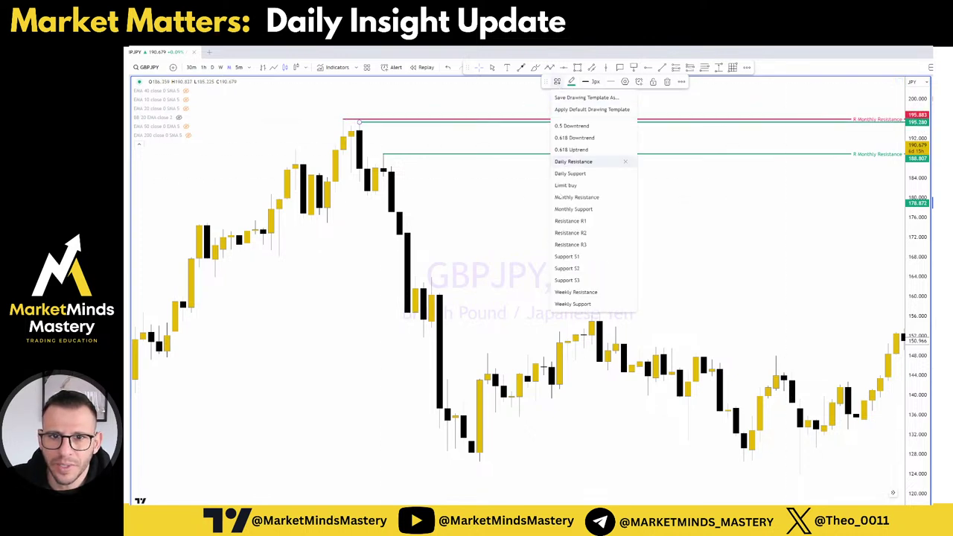
left_click(616, 194)
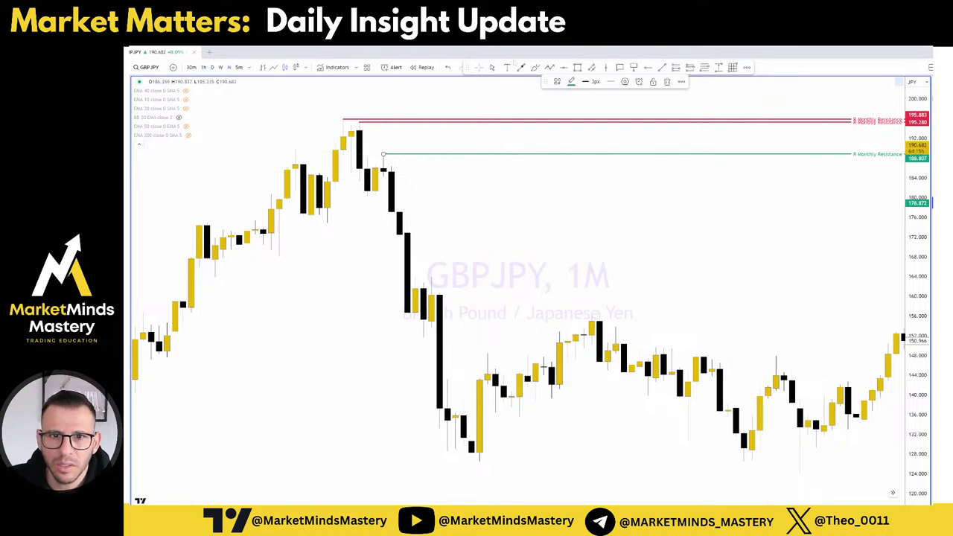
left_click(556, 82)
left_click(598, 196)
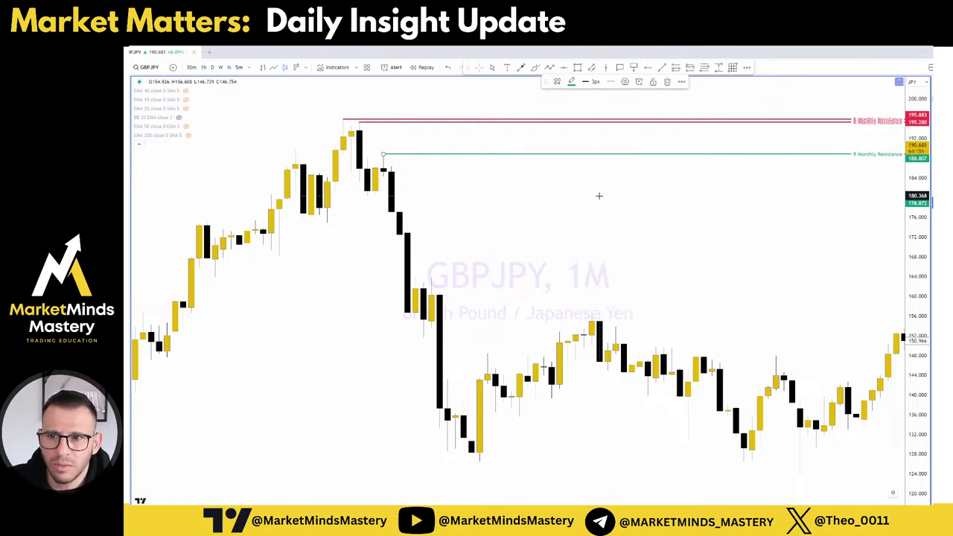
Return GBPJPY to the daily chart and show price between the monthly resistance and support lines
scroll(521, 157, "right", 2)
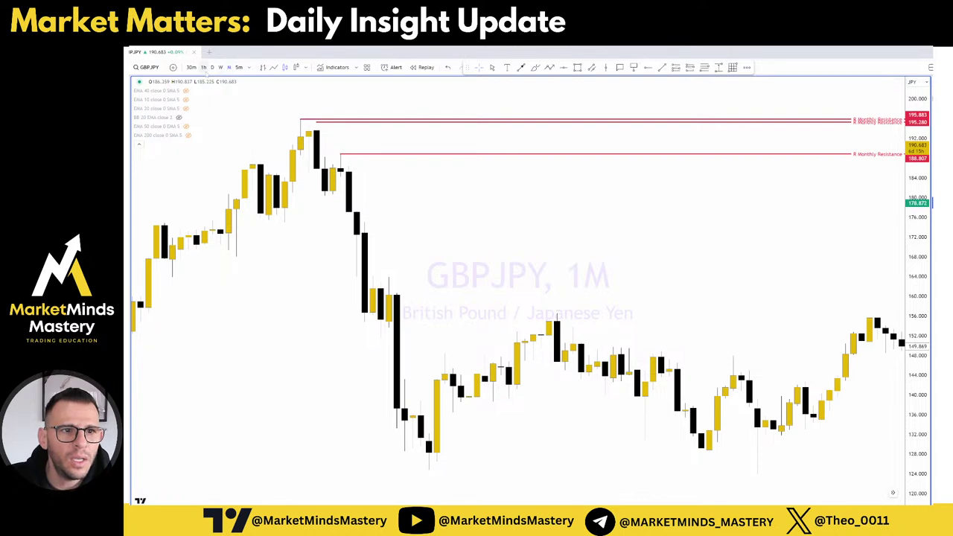
left_click(203, 67)
left_click(212, 67)
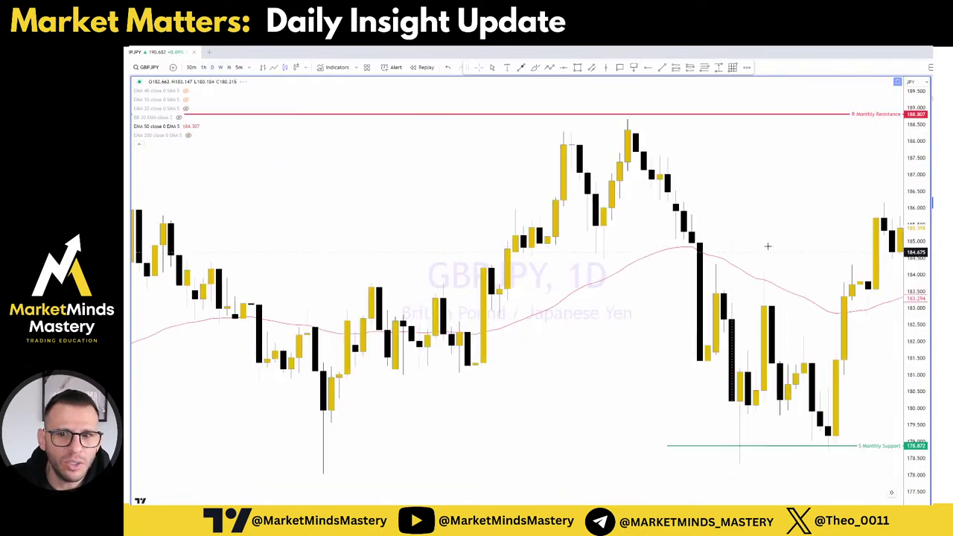
Sketch a rising price path from the latest GBPJPY daily candles to the 195.280 monthly resistance and clear the sketch
scroll(699, 476, "right", 2)
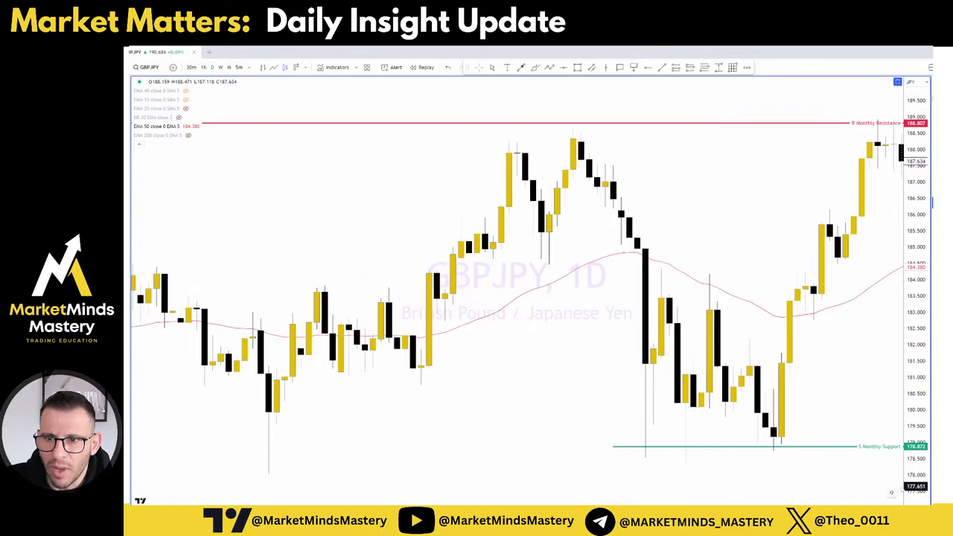
scroll(745, 390, "right", 5)
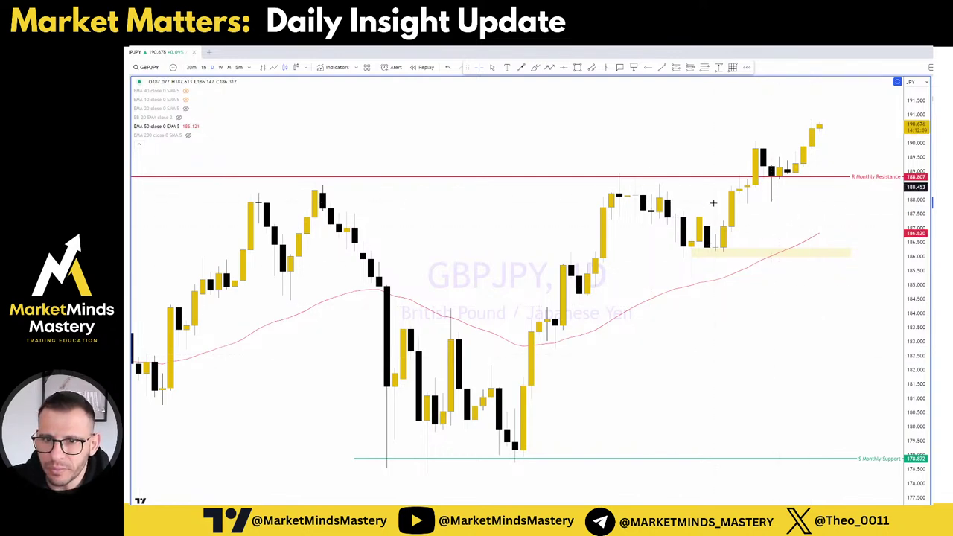
scroll(632, 211, "down", 3)
scroll(564, 215, "down", 2)
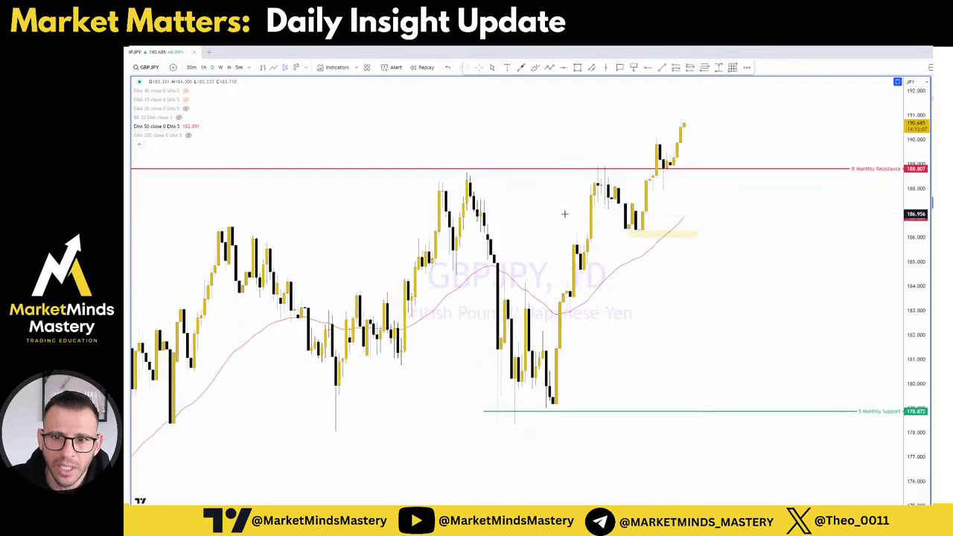
scroll(922, 503, "down", 4)
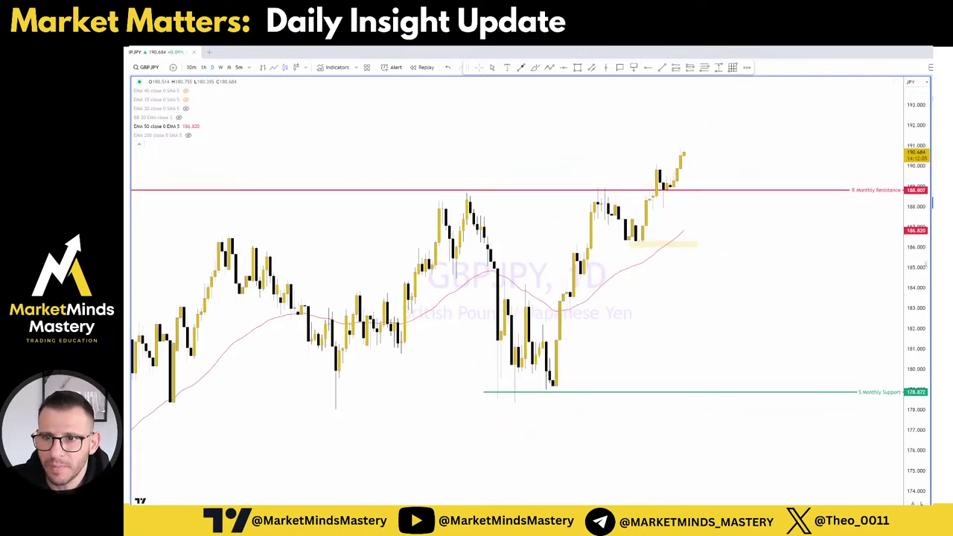
scroll(921, 503, "down", 1)
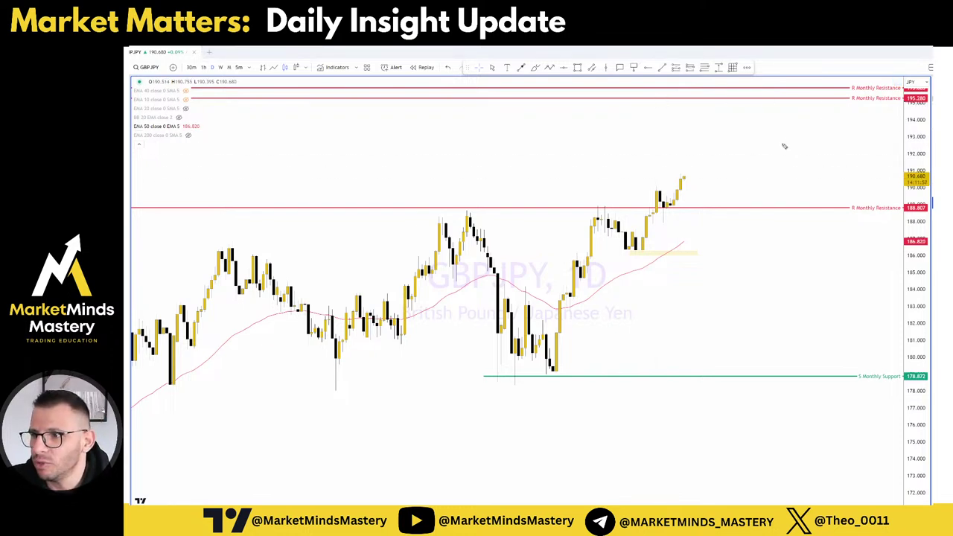
left_click_drag(731, 119, 740, 137)
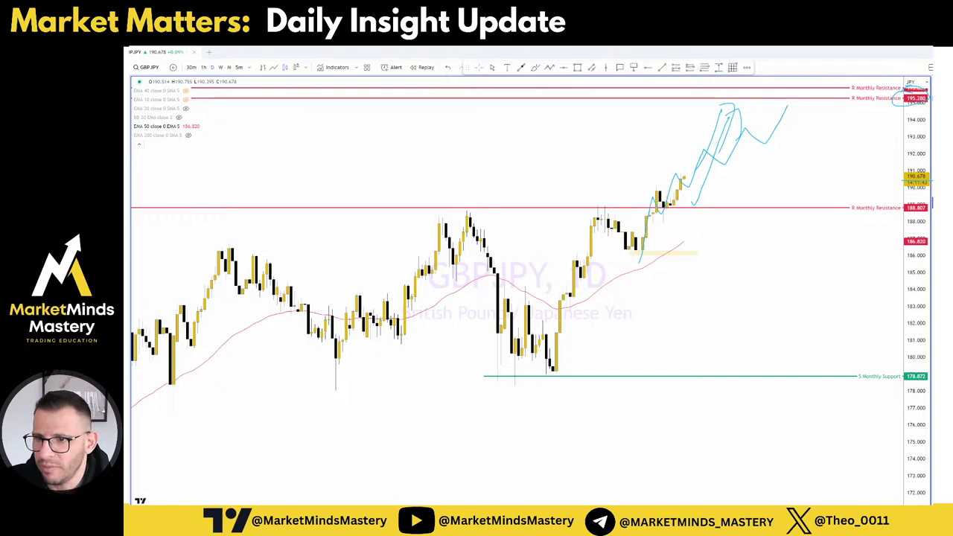
key("Escape")
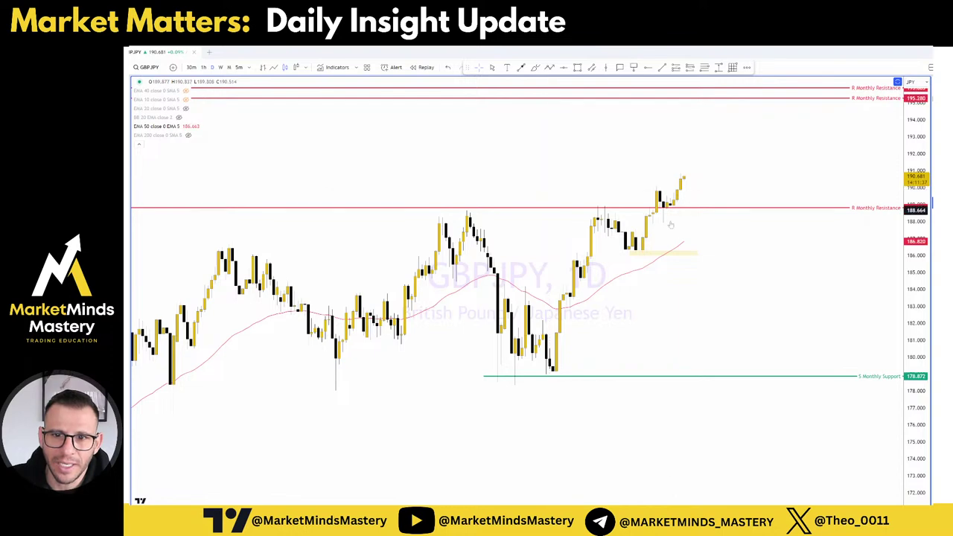
Delete the yellow zone under the latest daily candles and the monthly support line at 178.872
scroll(670, 224, "left", 10)
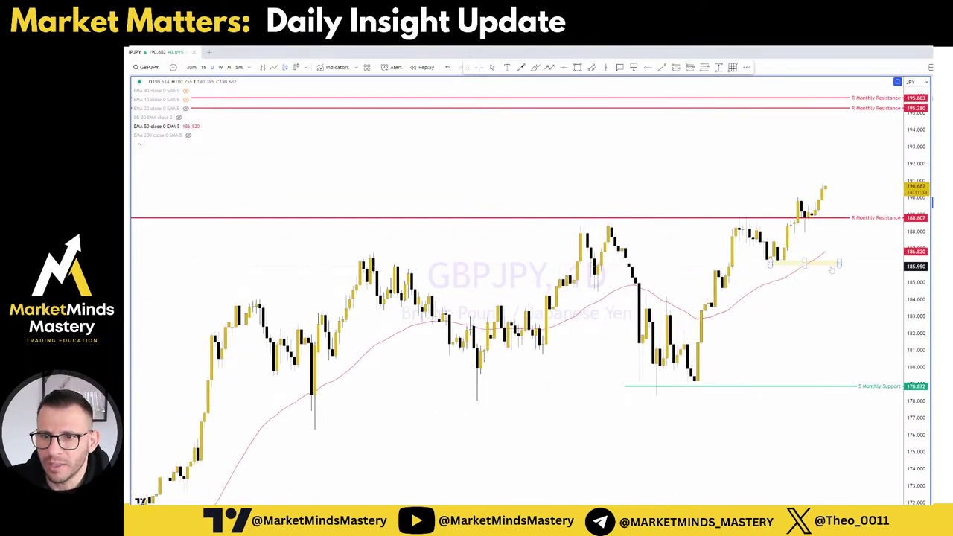
key("Delete")
left_click_drag(836, 313, 782, 332)
left_click(685, 395)
key("Delete")
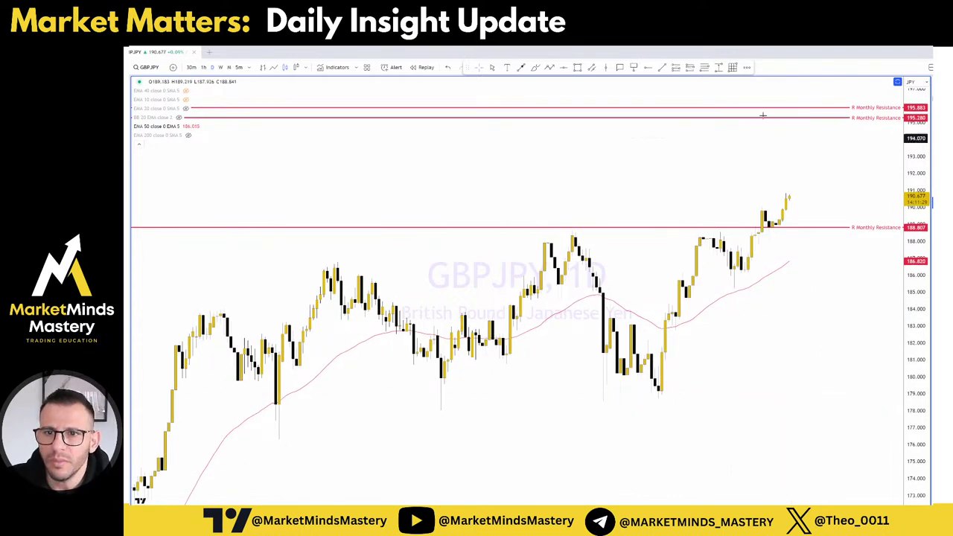
Try a rising trend line on the daily chart from the 178.730 swing low, adjust its far end, and delete it
left_click(658, 398)
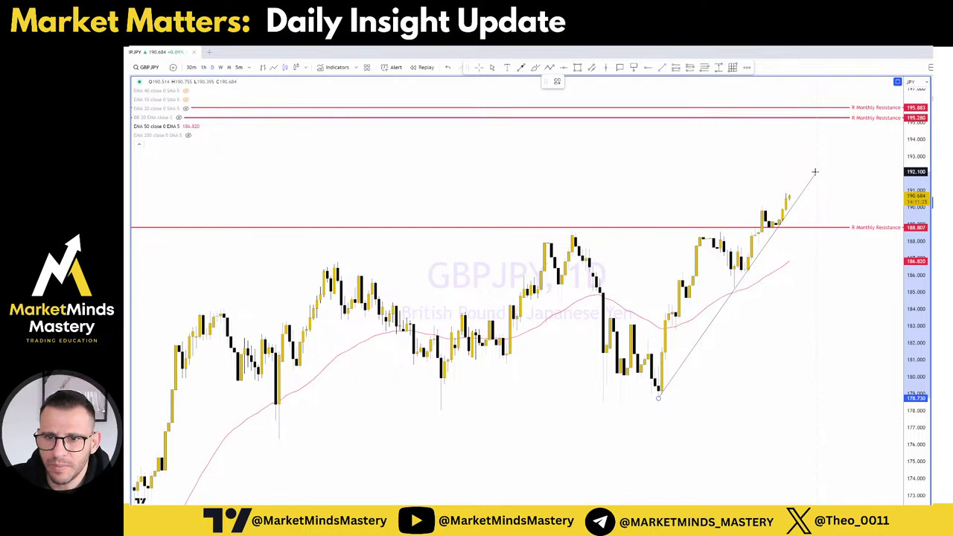
left_click(815, 172)
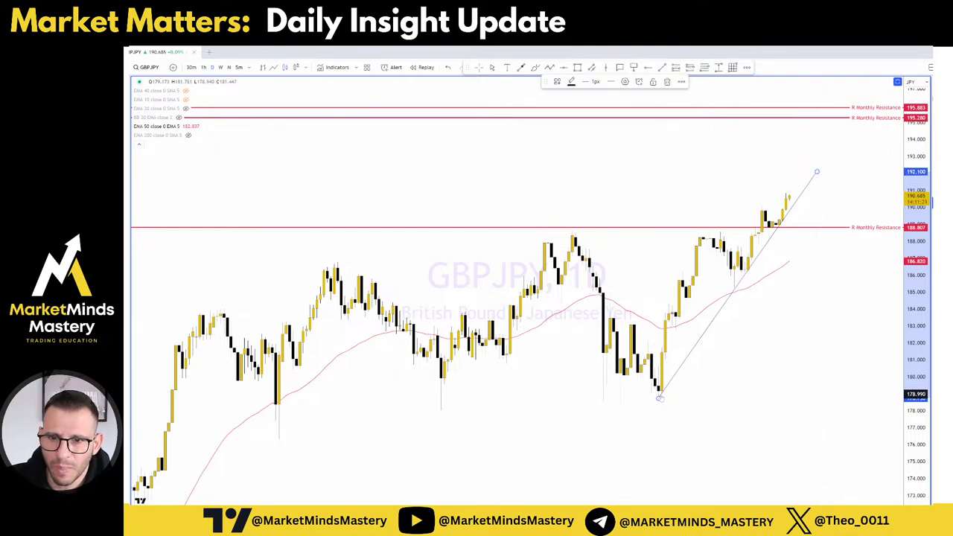
left_click_drag(816, 172, 855, 191)
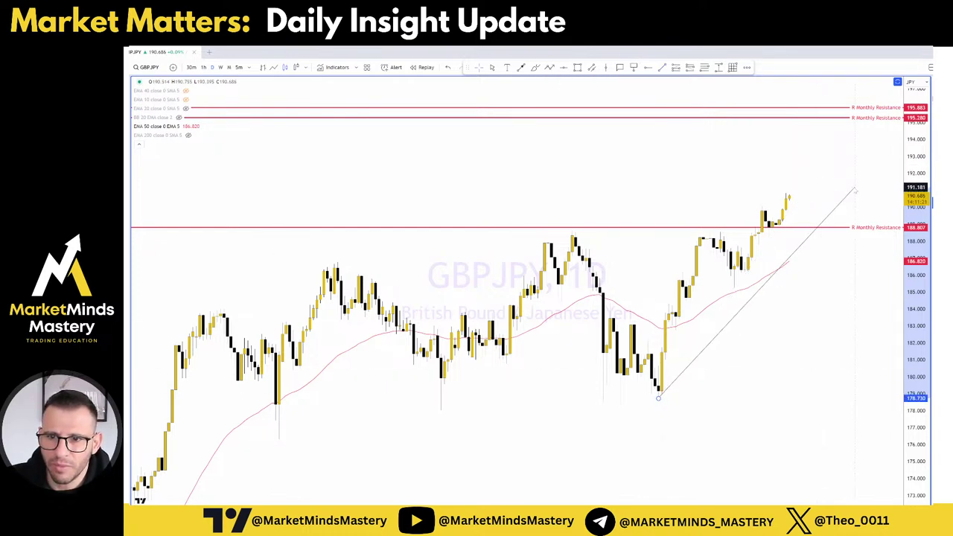
key("Delete")
On the 1-hour chart, draw a rectangle zone at the most recent swing low, spanning about 189.848 to 190.032
scroll(815, 240, "up", 2)
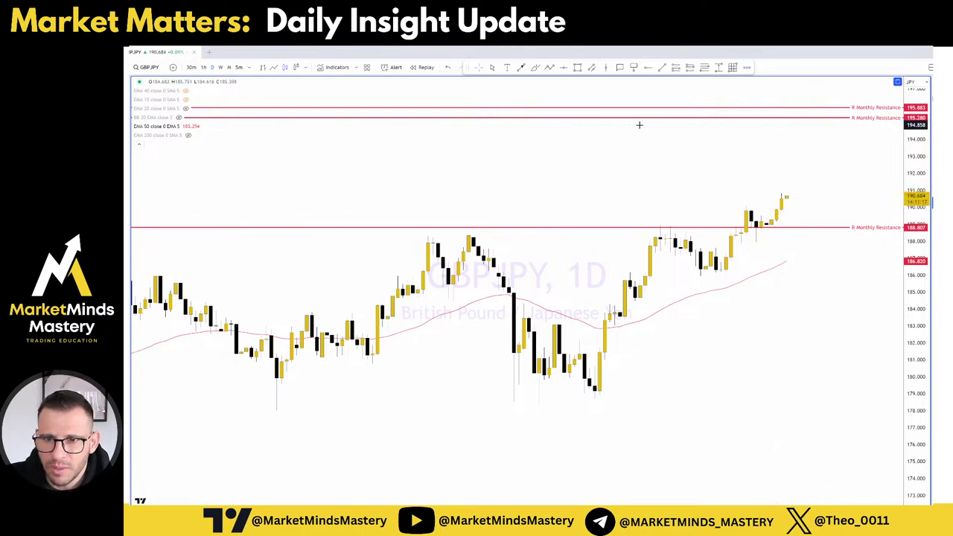
left_click(203, 67)
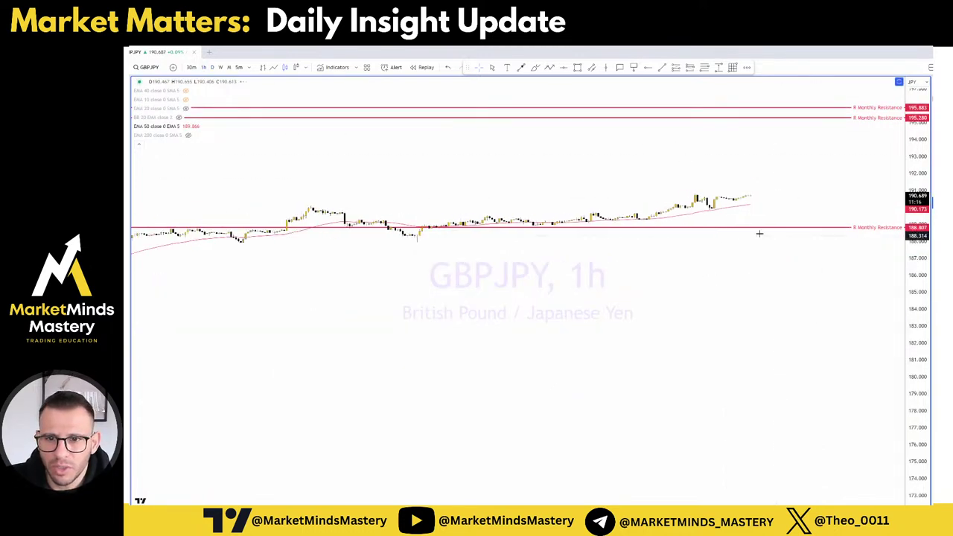
scroll(597, 202, "up", 5)
scroll(772, 221, "up", 2)
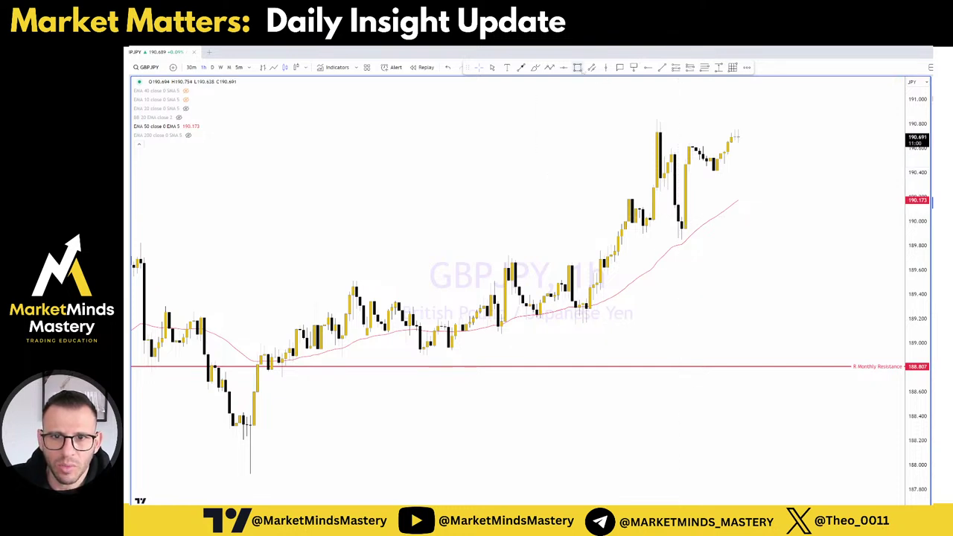
left_click(681, 239)
left_click(716, 224)
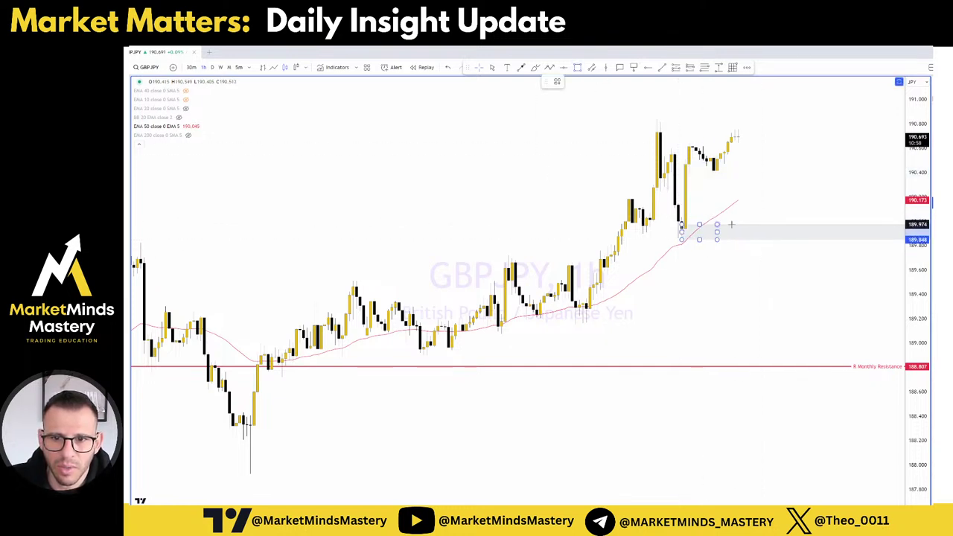
left_click_drag(731, 224, 771, 219)
left_click(745, 258)
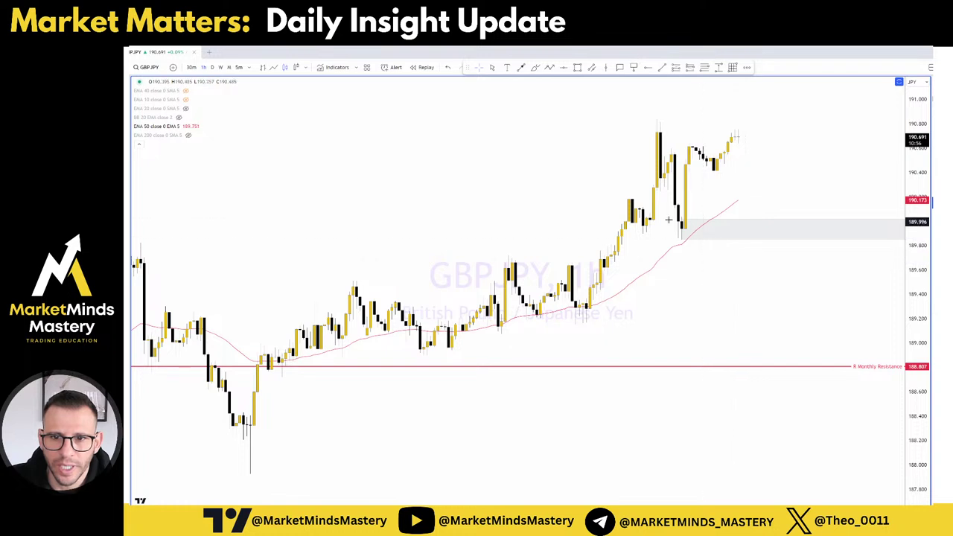
left_click(693, 228)
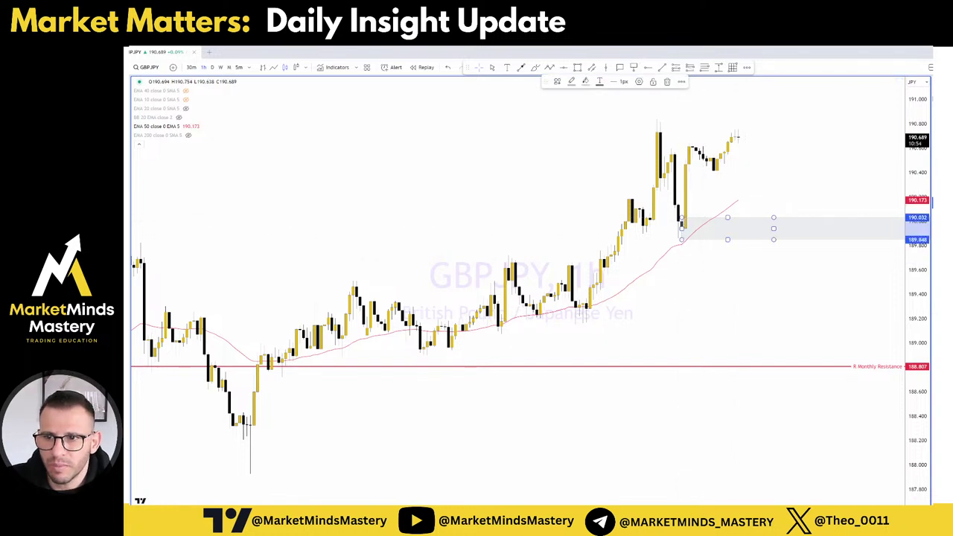
left_click(689, 291)
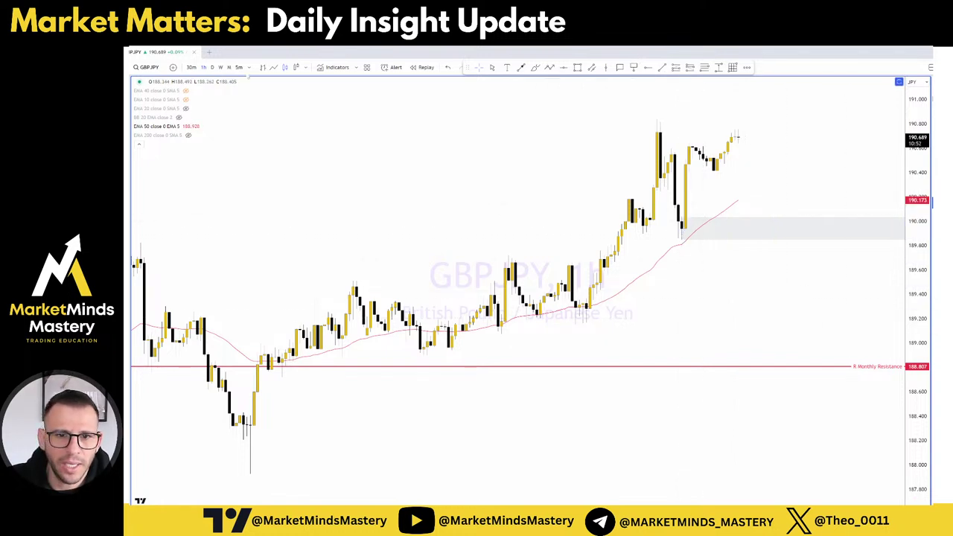
On the 5-minute chart, narrow the grey zone to start at the last black candle of the low, with its upper edge at about 189.953
left_click(238, 67)
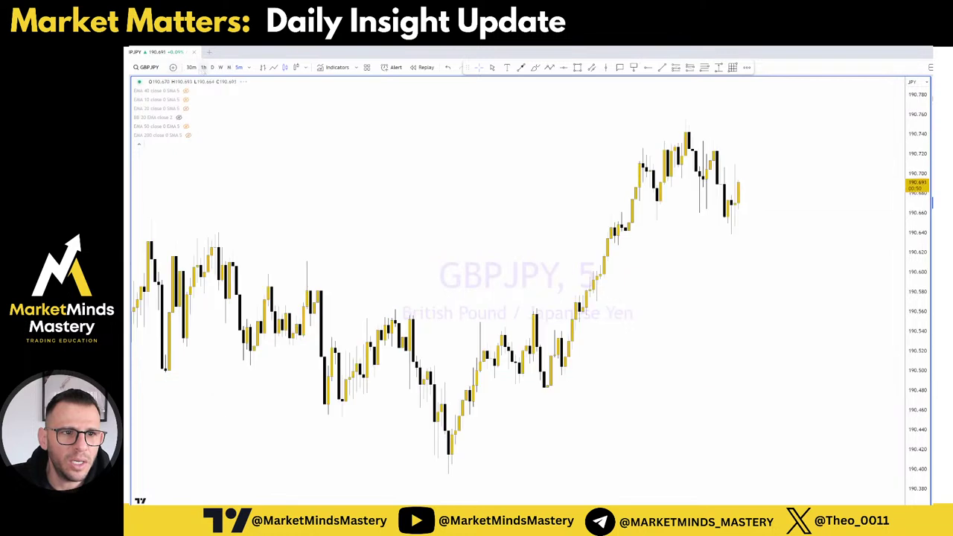
left_click(191, 67)
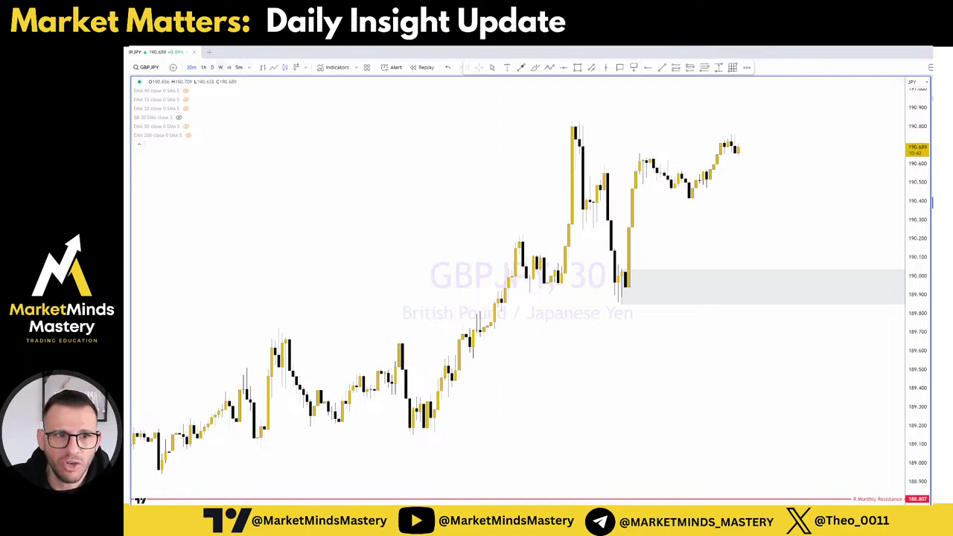
left_click(239, 67)
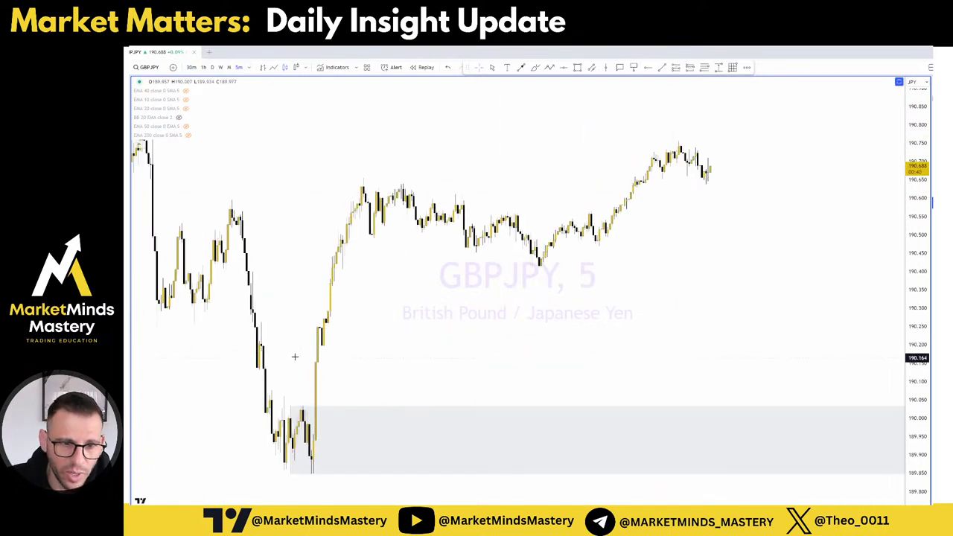
left_click_drag(294, 357, 351, 359)
left_click_drag(343, 408, 363, 438)
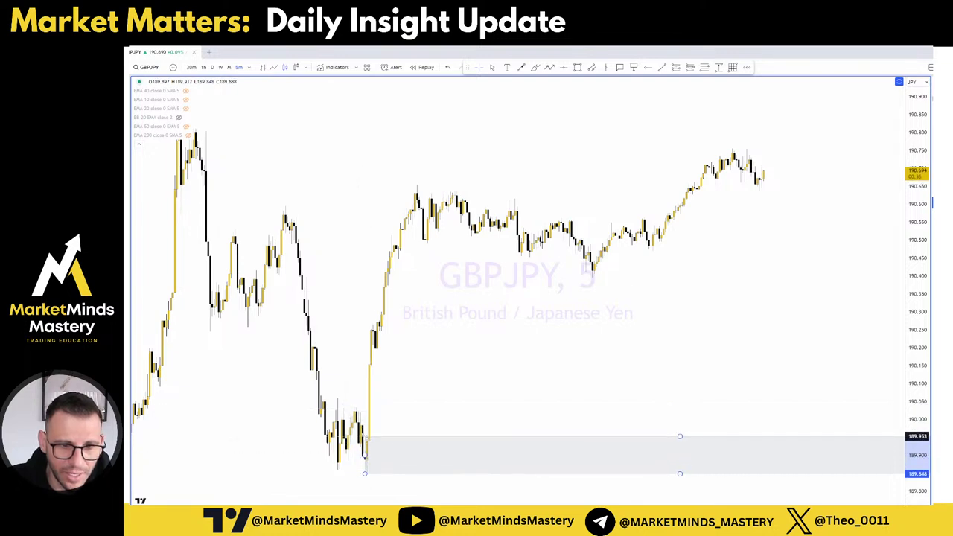
left_click(508, 385)
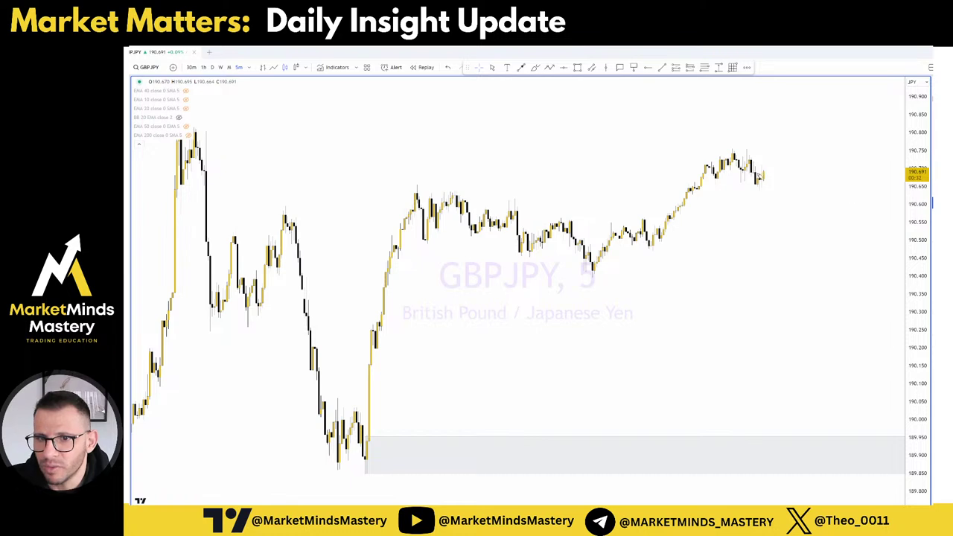
Sketch a possible price drop into the grey zone and a bounce out of it, and clear the sketch
left_click_drag(760, 178, 847, 371)
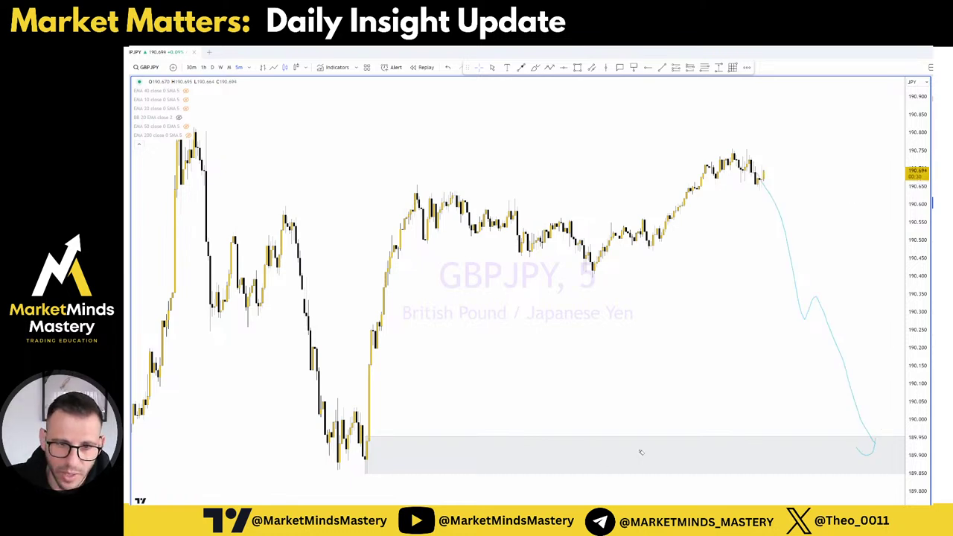
left_click_drag(754, 430, 833, 380)
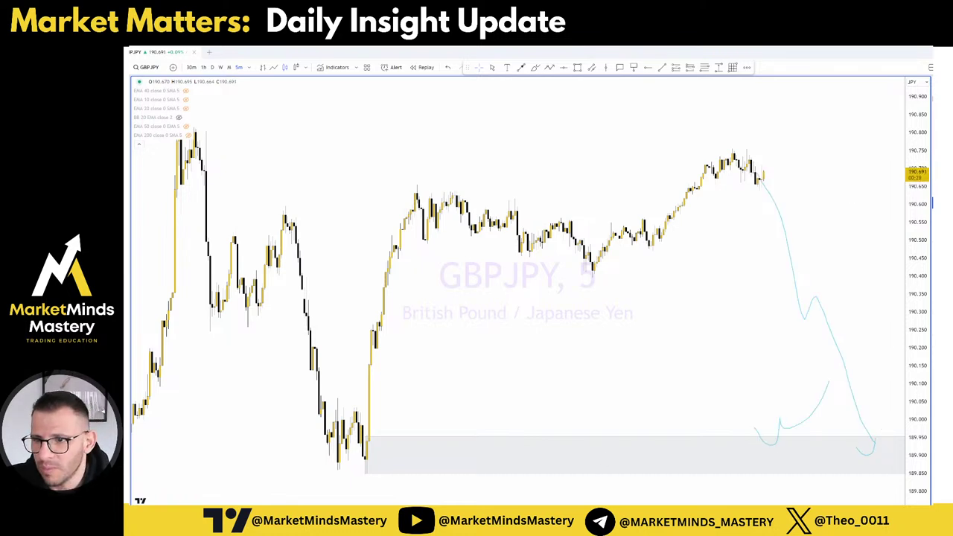
key("Escape")
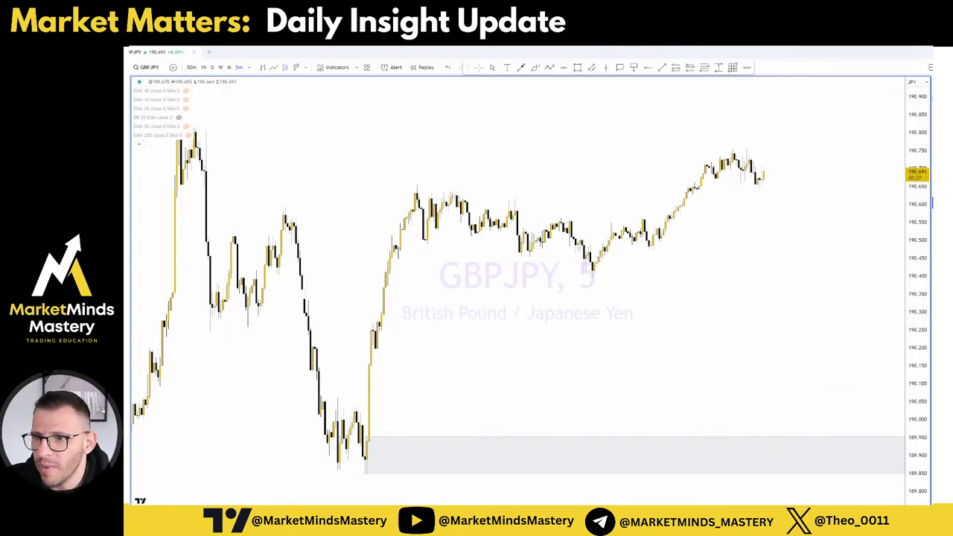
right_click(626, 294)
left_click(659, 301)
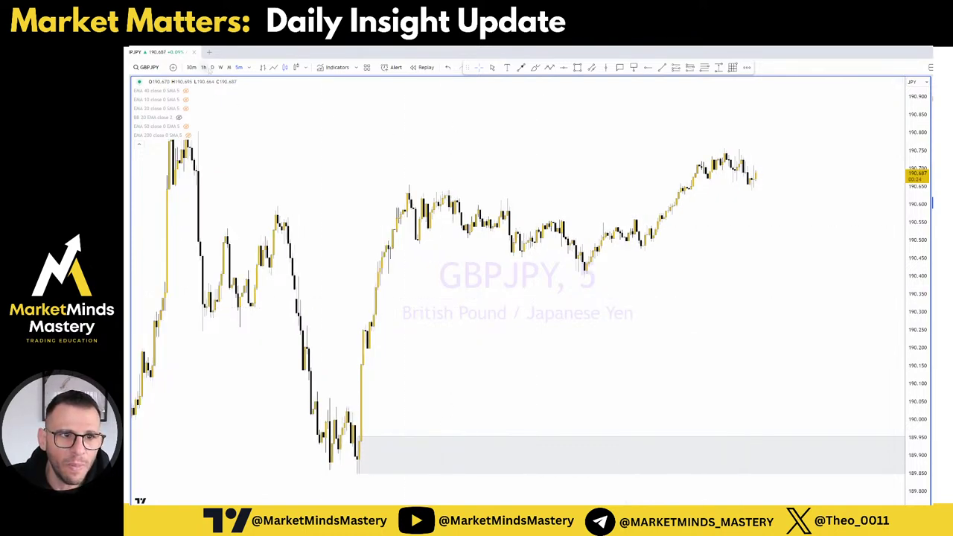
Return GBPJPY to the daily chart and review the wider price move around the 188.807 monthly resistance
left_click(212, 67)
scroll(747, 328, "up", 6)
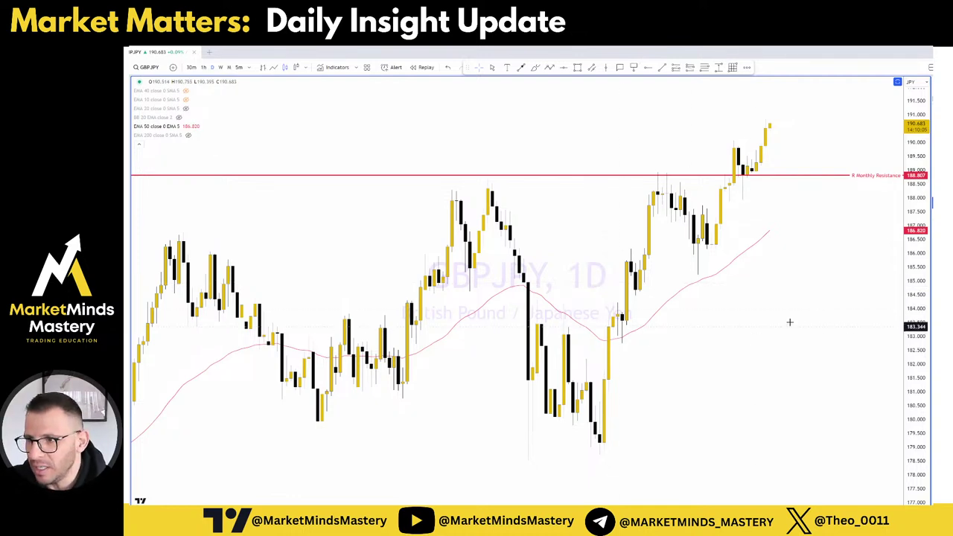
scroll(781, 327, "down", 5)
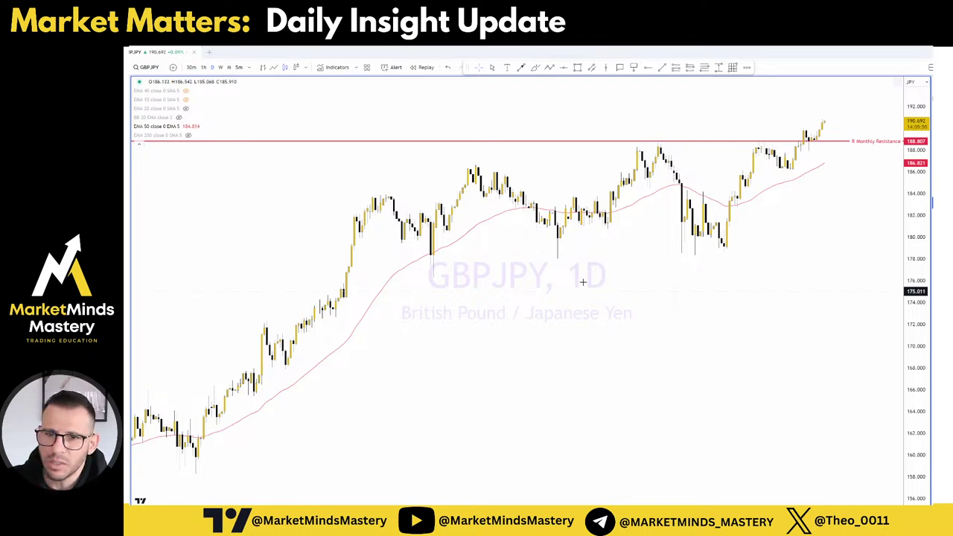
scroll(740, 261, "up", 3)
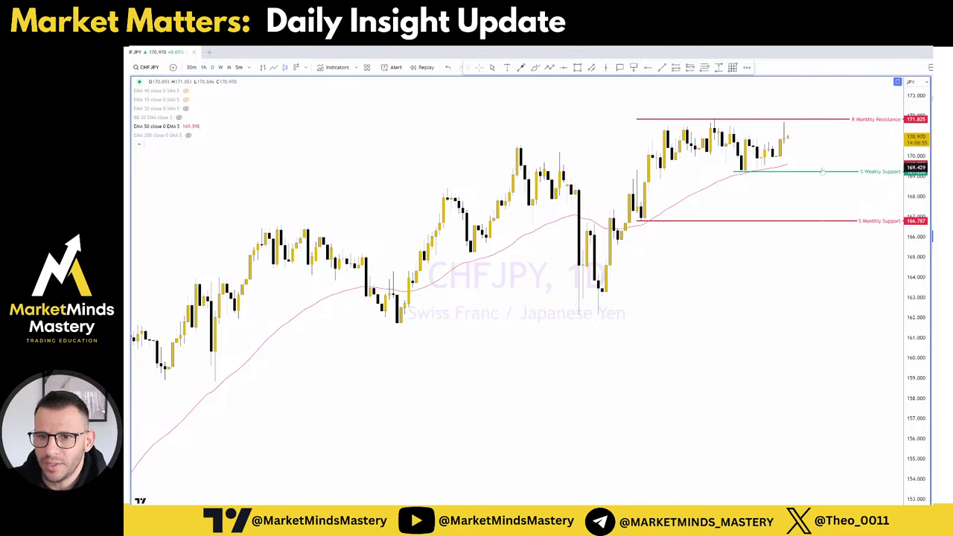
Bring up the indicator panes under the CHFJPY daily chart, collapse RSI and expand MACD
double_click(813, 349)
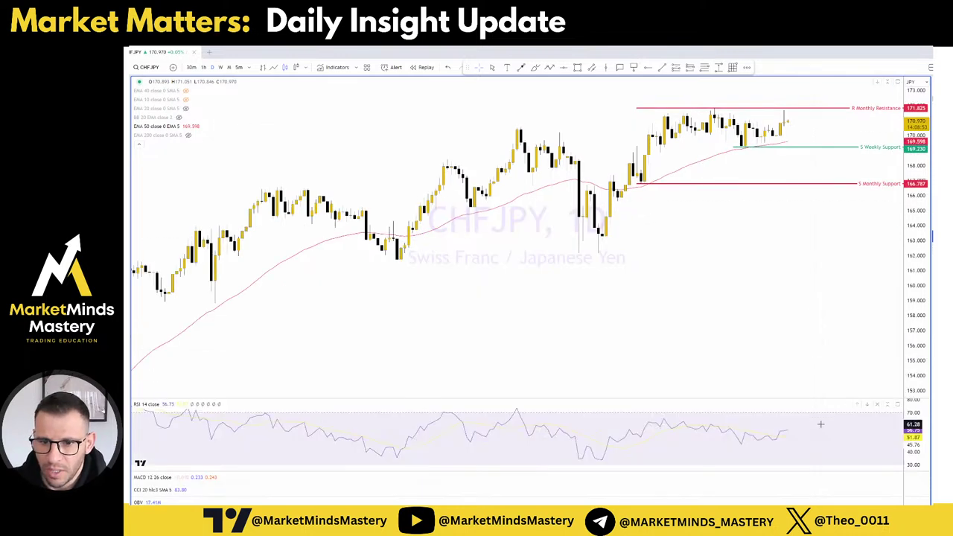
left_click(886, 405)
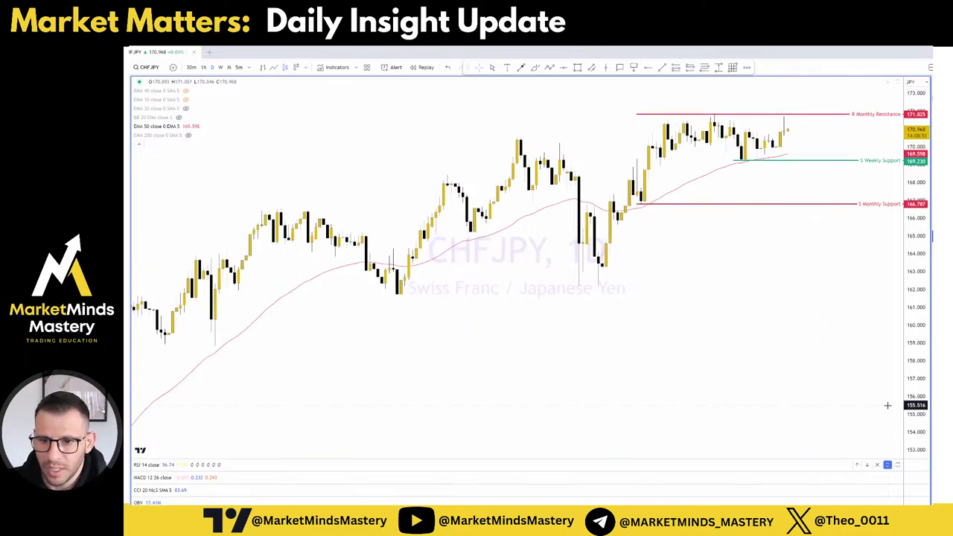
left_click(887, 477)
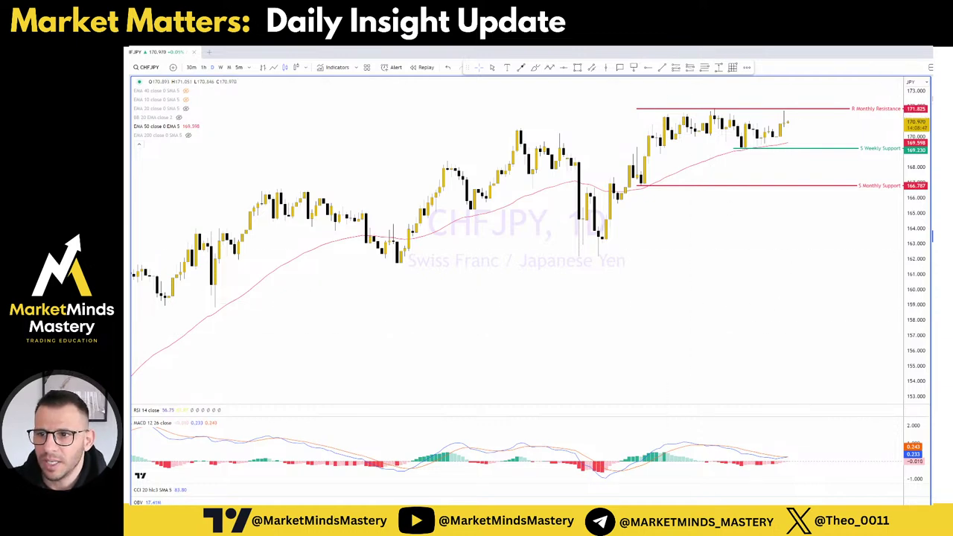
Sketch a curve across the recent daily highs just under the monthly resistance on CHFJPY, and clear the sketch
left_click(680, 116)
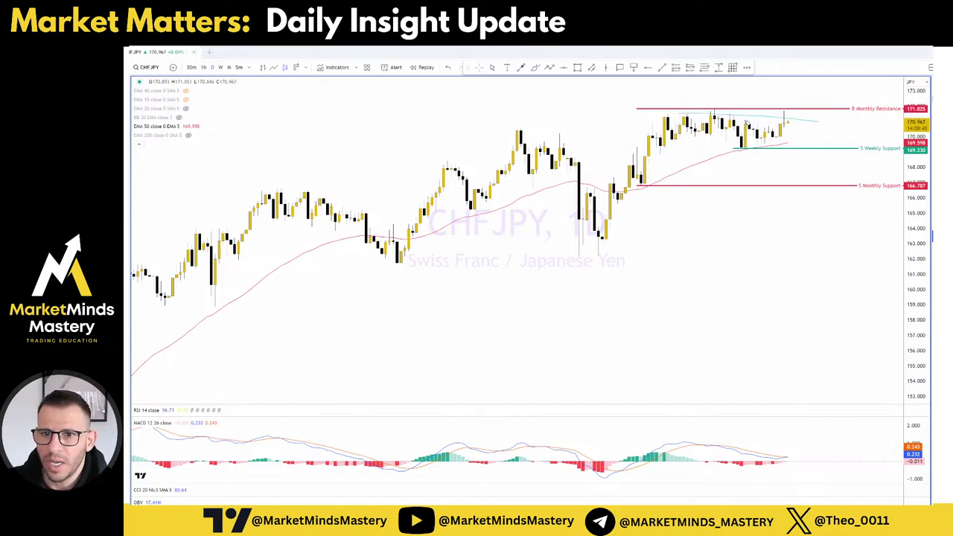
left_click(697, 116)
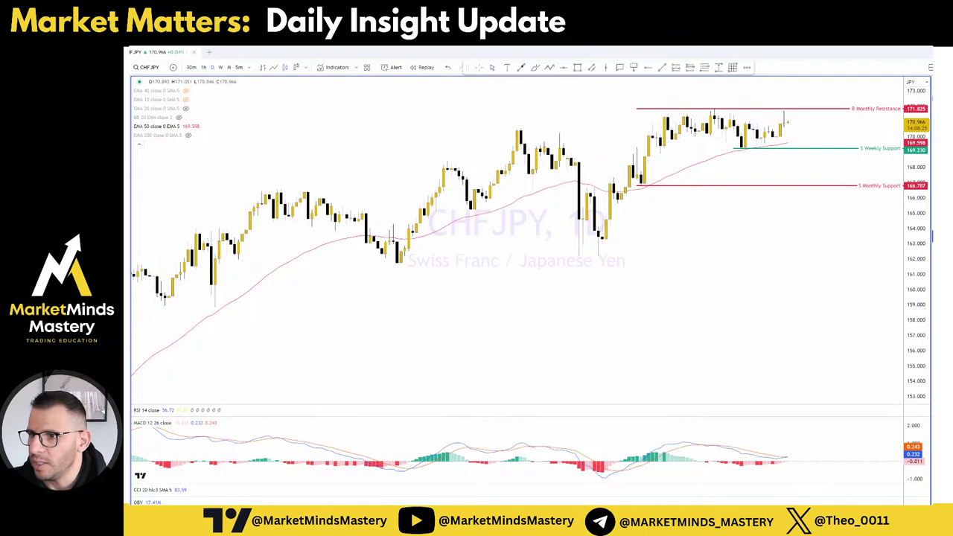
Draw a grey zone at the recent upper wick on the daily chart, from about 170.921 to 171.723, extending across the chart ahead
scroll(736, 204, "up", 3)
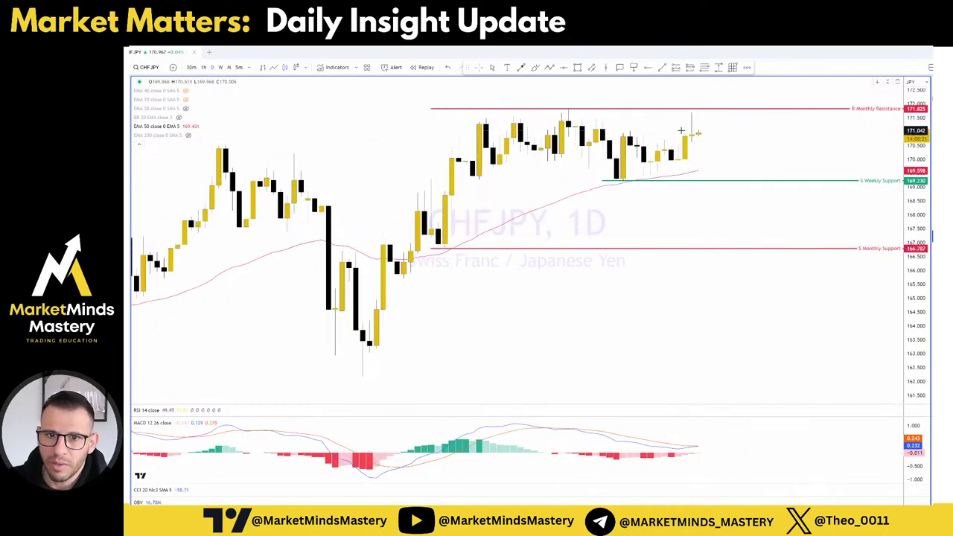
scroll(779, 144, "left", 3)
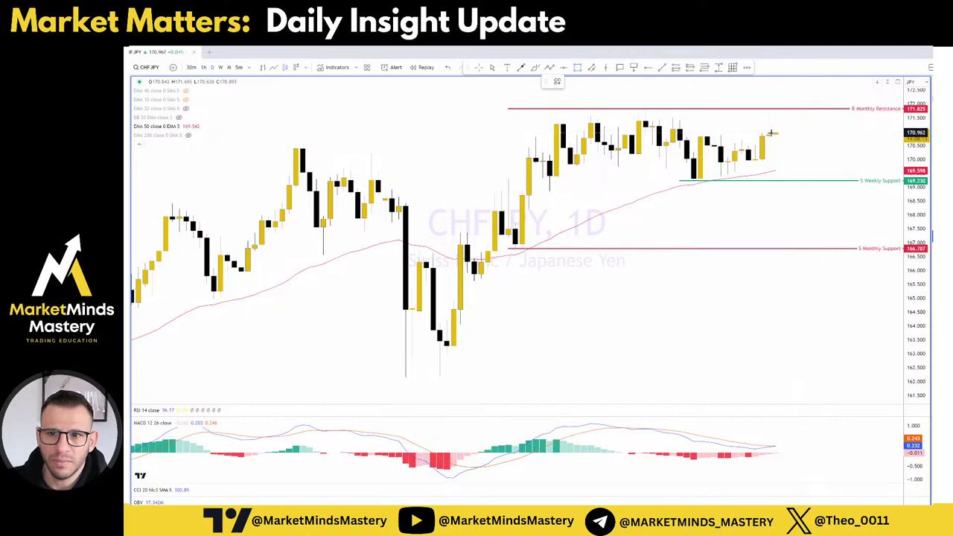
left_click_drag(770, 134, 901, 110)
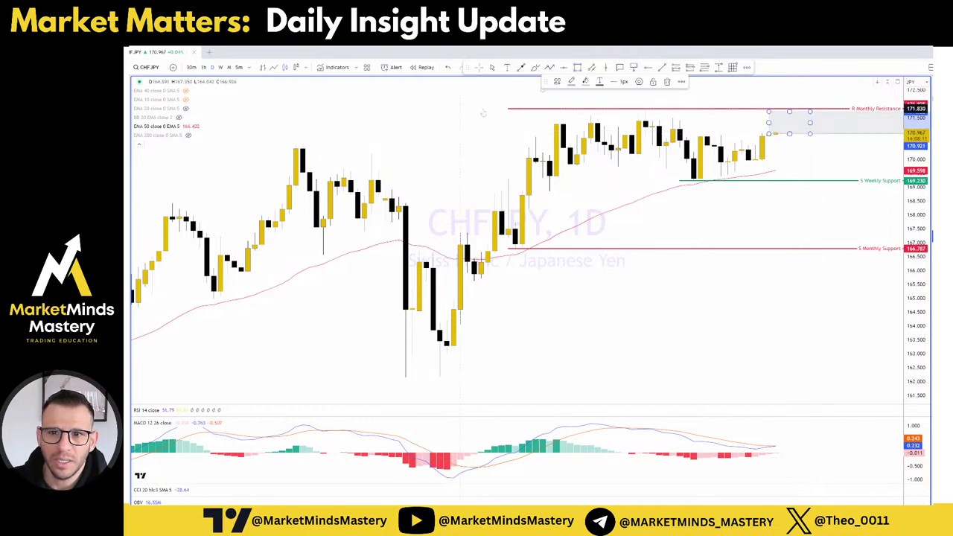
On the 1-hour chart, narrow the grey zone to start at the last gold candle of the high, with its lower edge at about 171.336
left_click(204, 67)
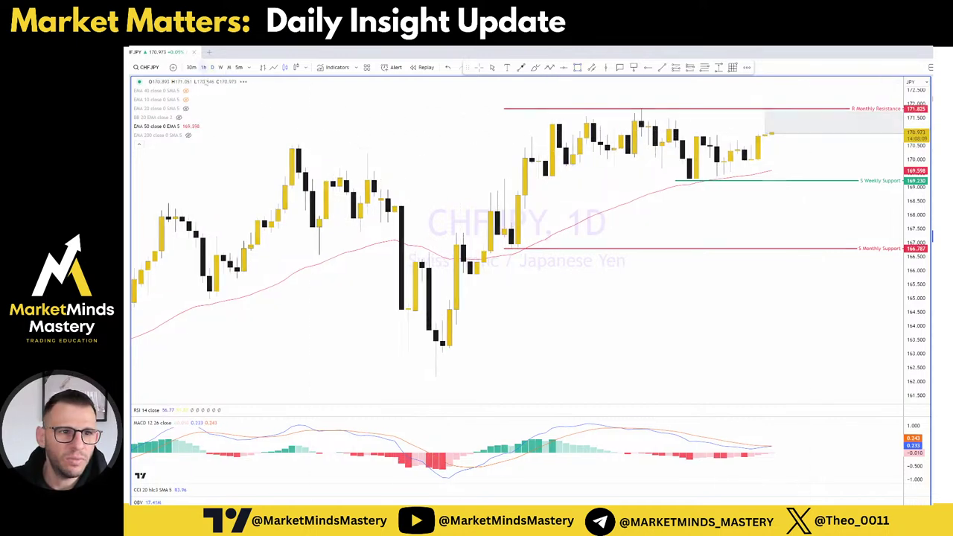
scroll(625, 227, "up", 2)
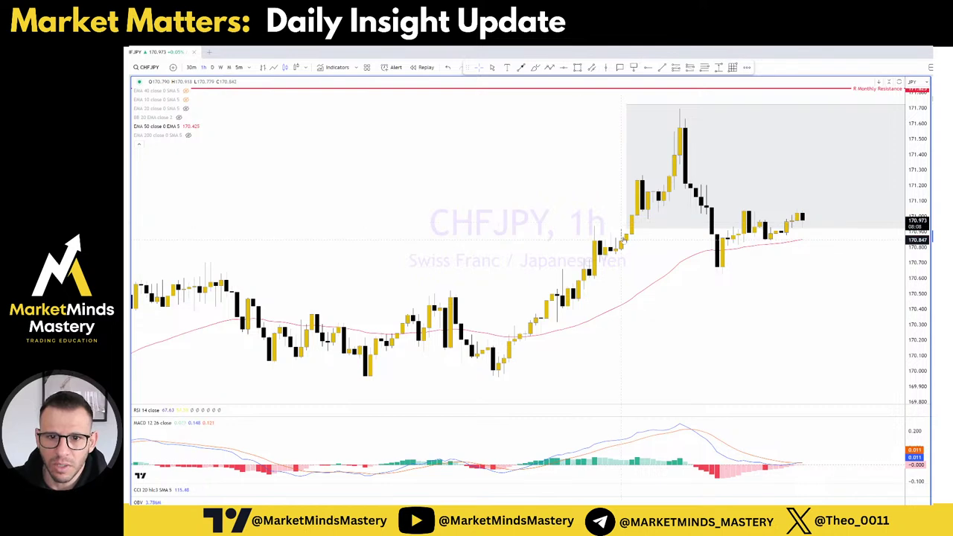
left_click_drag(625, 227, 679, 165)
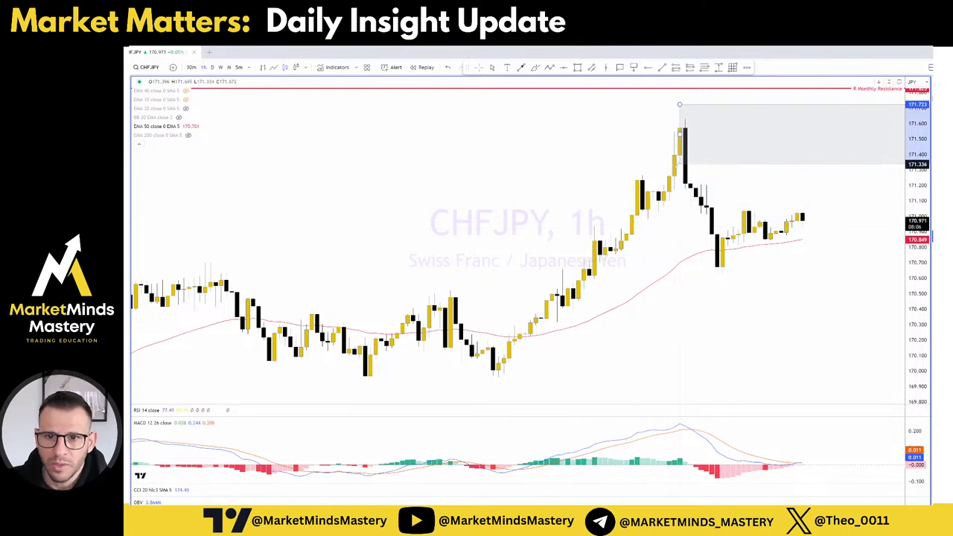
left_click_drag(613, 154, 431, 154)
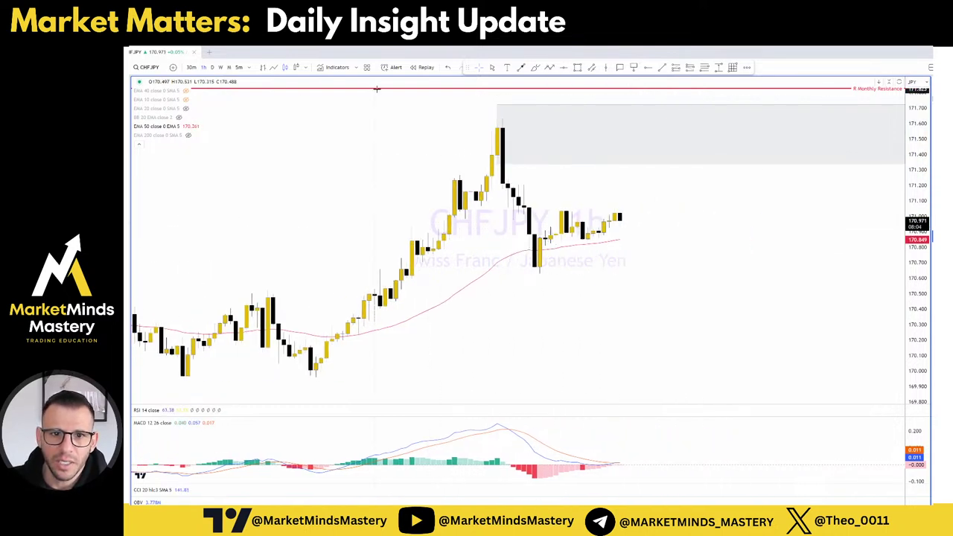
Check the narrowed grey zone on the daily, 1-hour and 30-minute charts
left_click(212, 67)
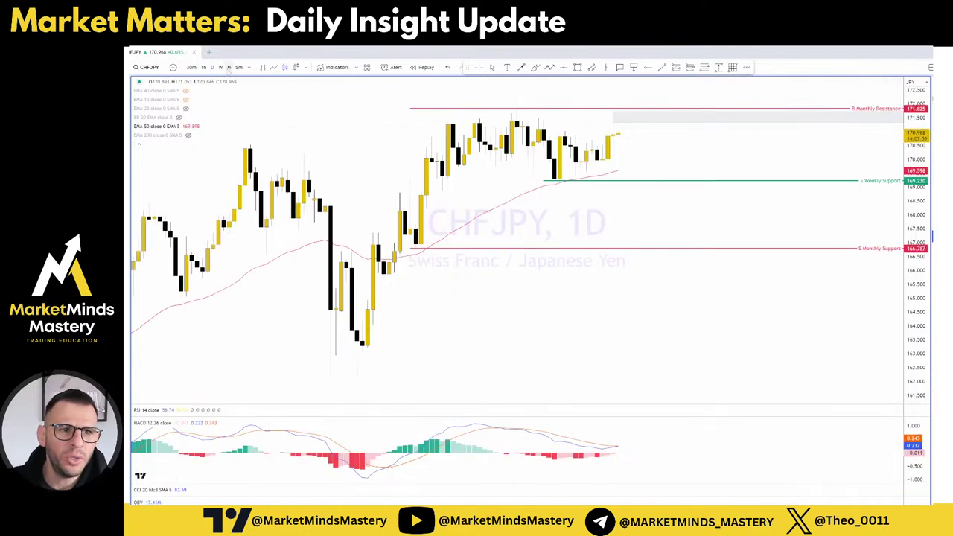
left_click(204, 67)
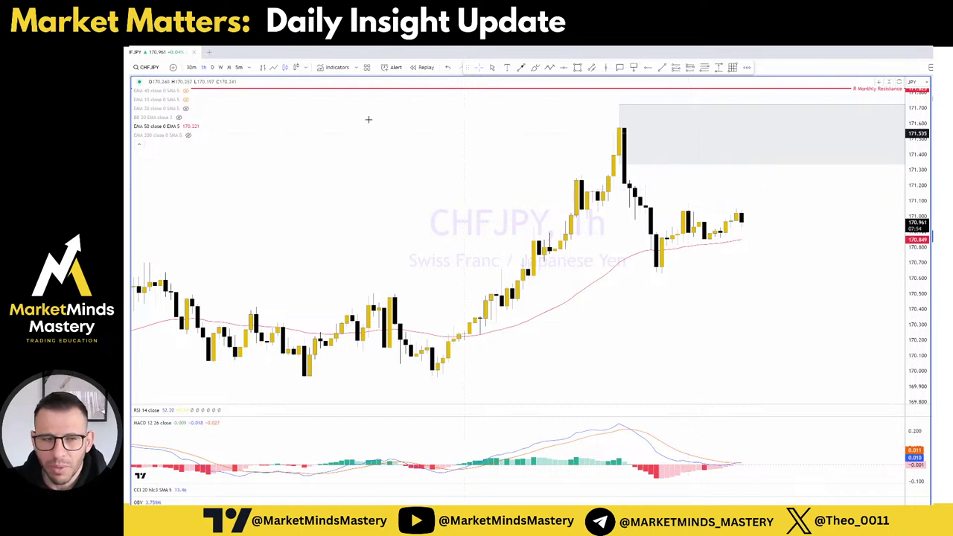
left_click(192, 67)
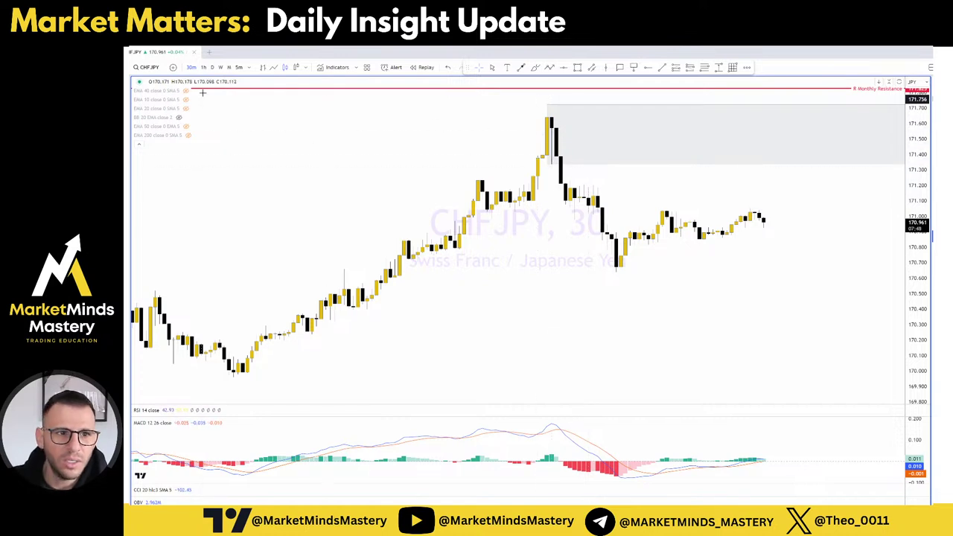
On the daily chart, measure the distance from inside the grey zone to just above the monthly resistance, and clear the measurement
left_click(212, 67)
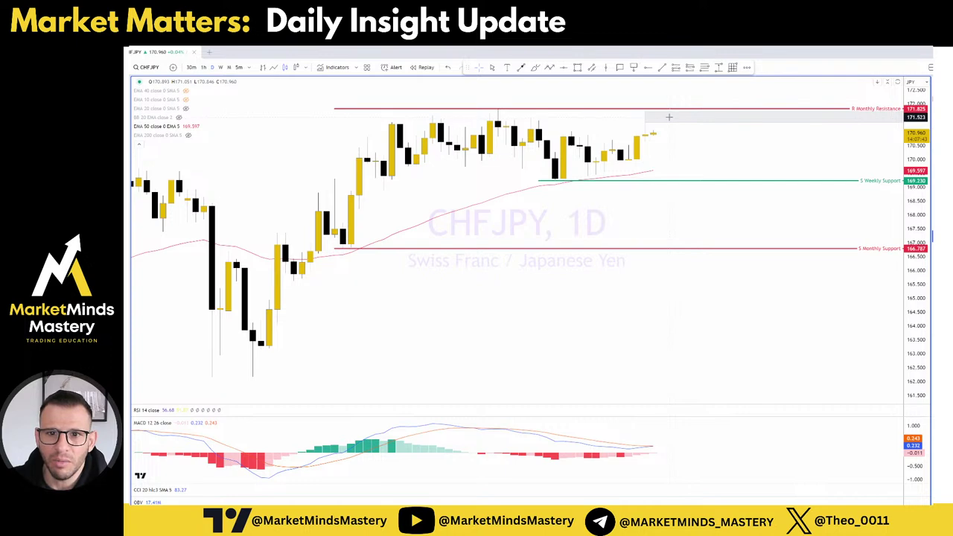
left_click(669, 117, "shift")
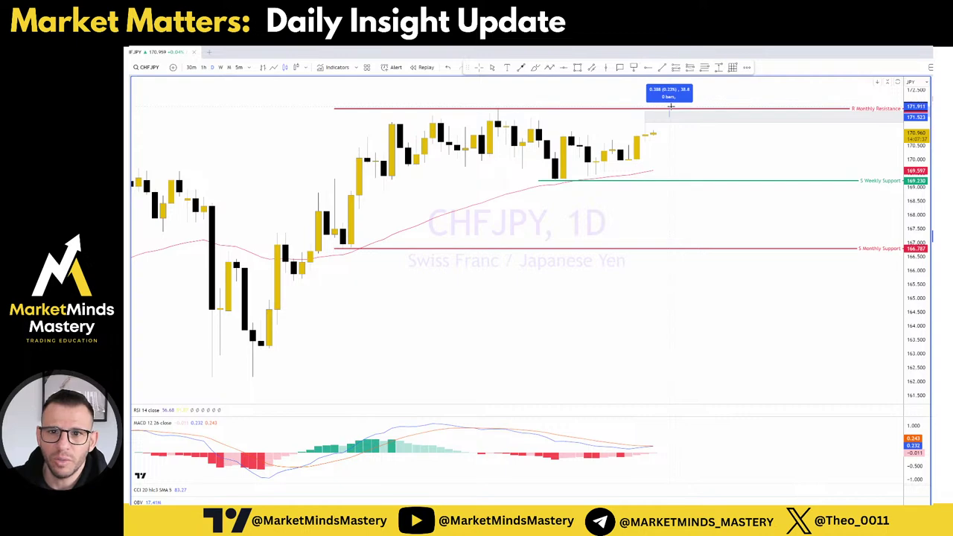
key("Escape")
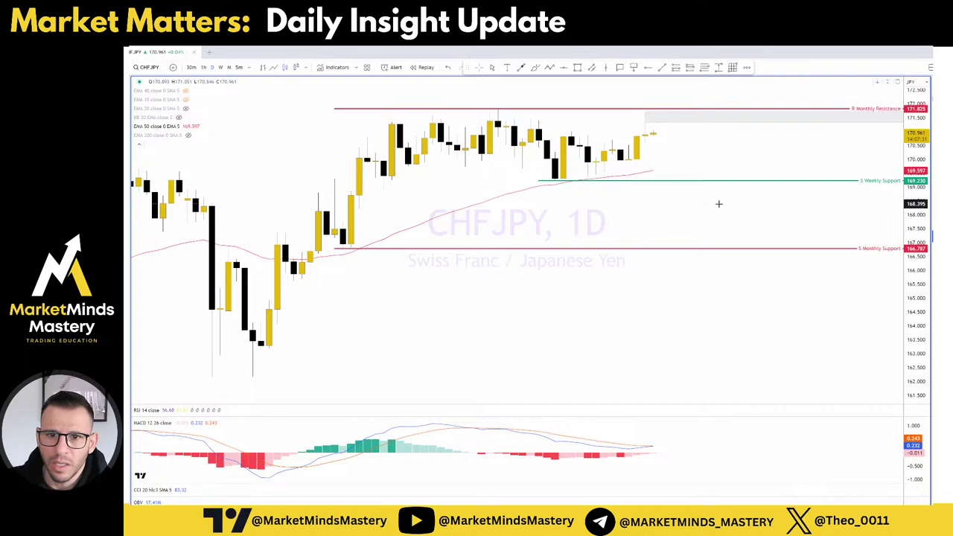
Return CHFJPY to the 1-hour chart and examine the pullback from the grey zone and the latest candles near the 50 EMA
left_click_drag(663, 156, 710, 157)
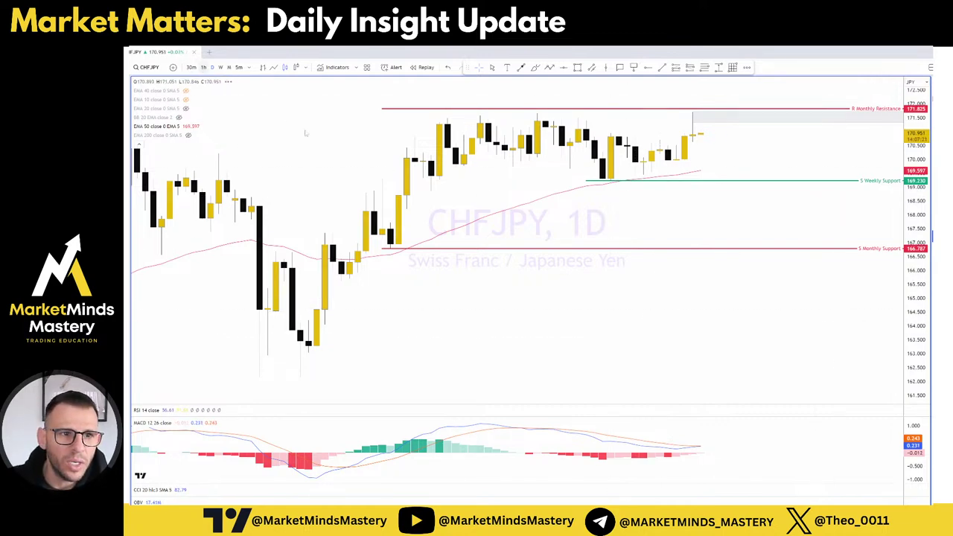
left_click(203, 67)
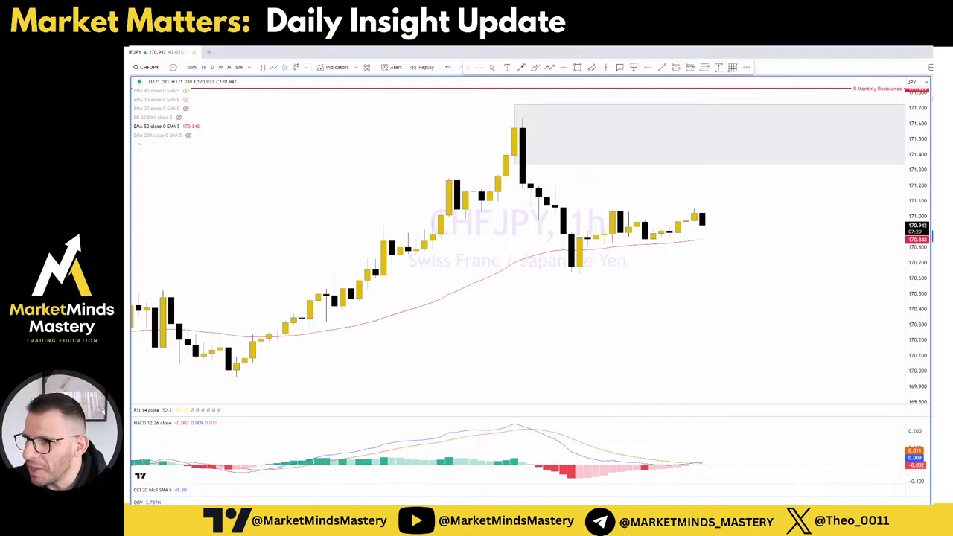
scroll(692, 288, "down", 2)
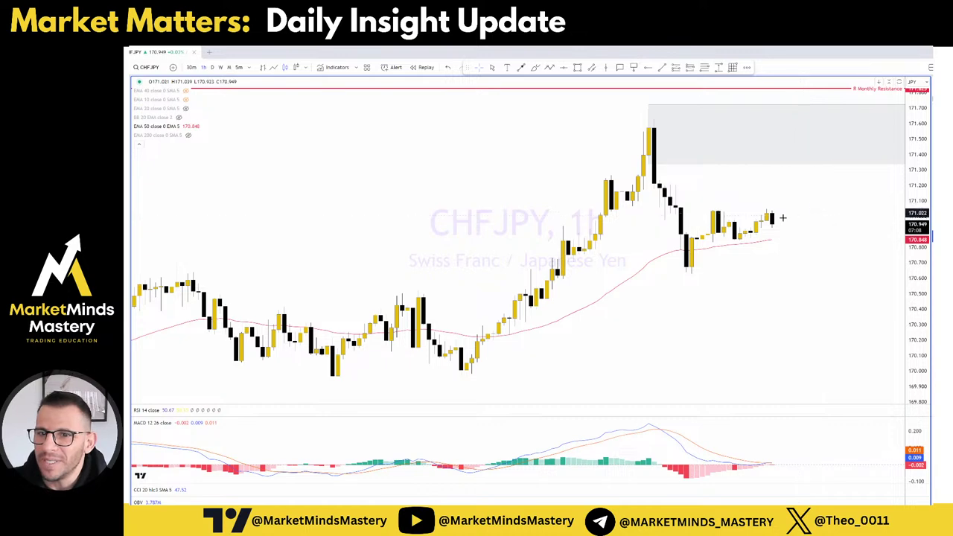
left_click_drag(798, 215, 772, 215)
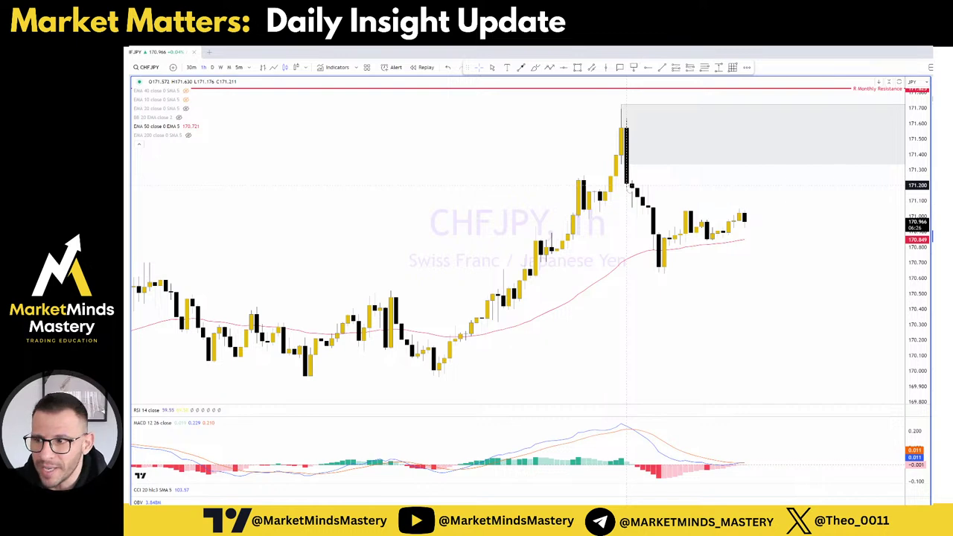
scroll(633, 197, "up", 2)
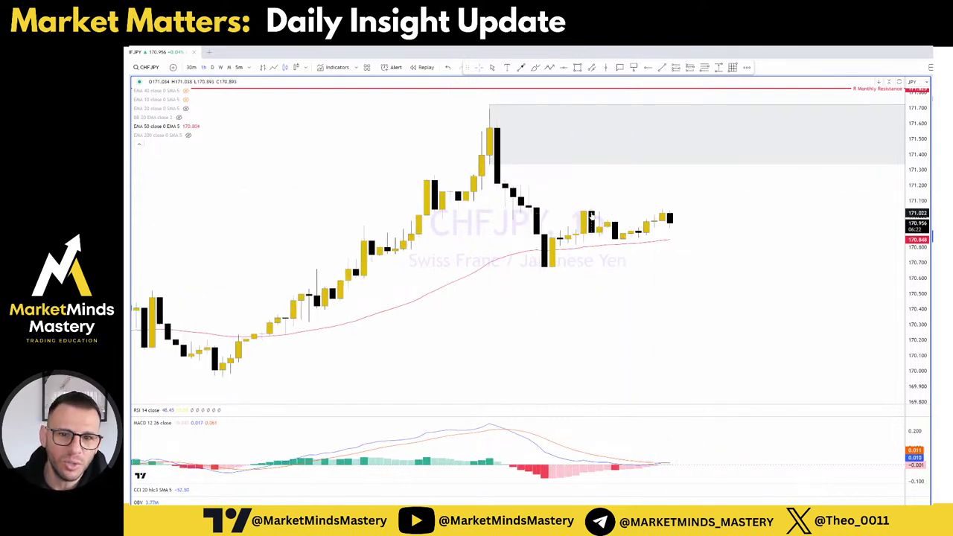
left_click_drag(590, 216, 656, 214)
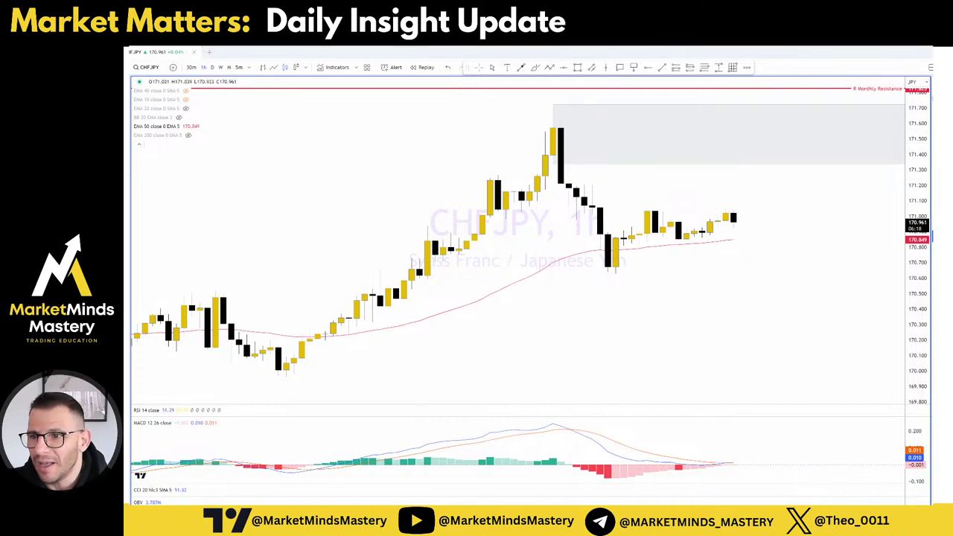
Circle and mark the last gold candle of the high, and sketch a fall, a retest of the grey zone and a further drop
left_click_drag(564, 134, 548, 148)
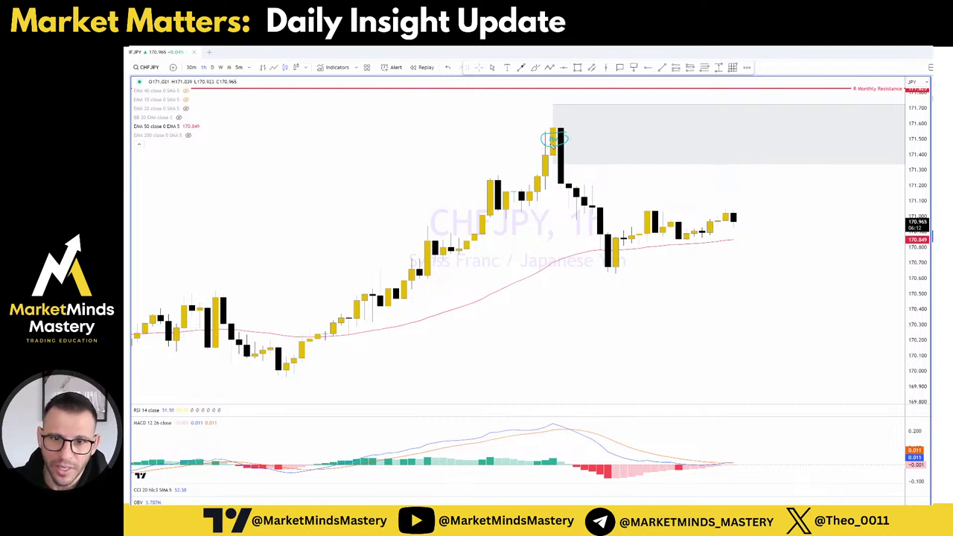
left_click_drag(552, 146, 596, 147)
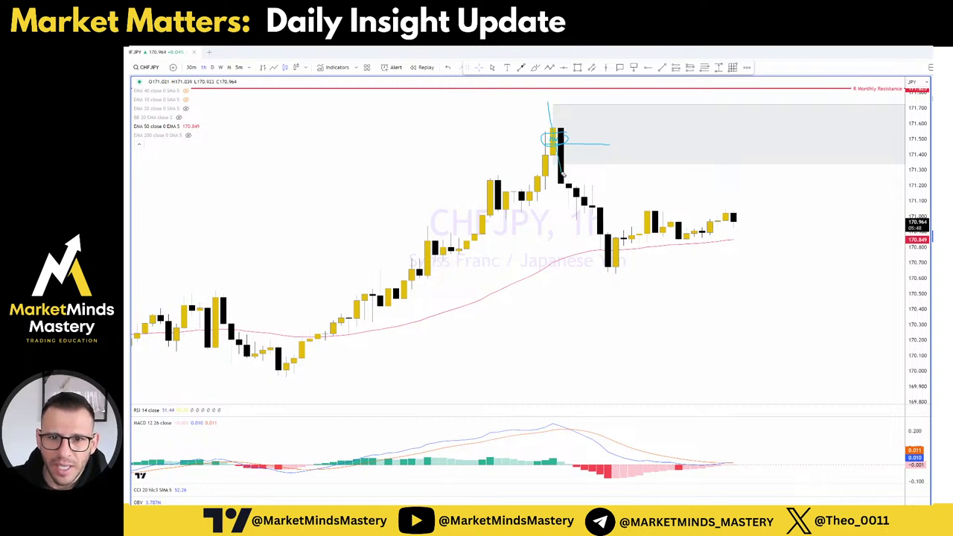
left_click_drag(563, 176, 578, 254)
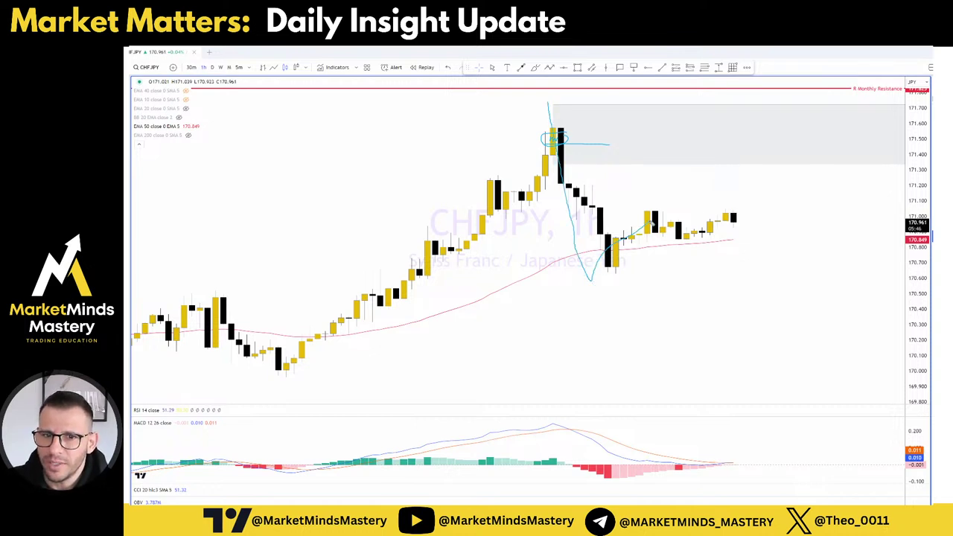
mouse_move(652, 223)
left_mouse_down()
mouse_move(715, 162)
mouse_move(819, 368)
mouse_move(916, 379)
left_mouse_up()
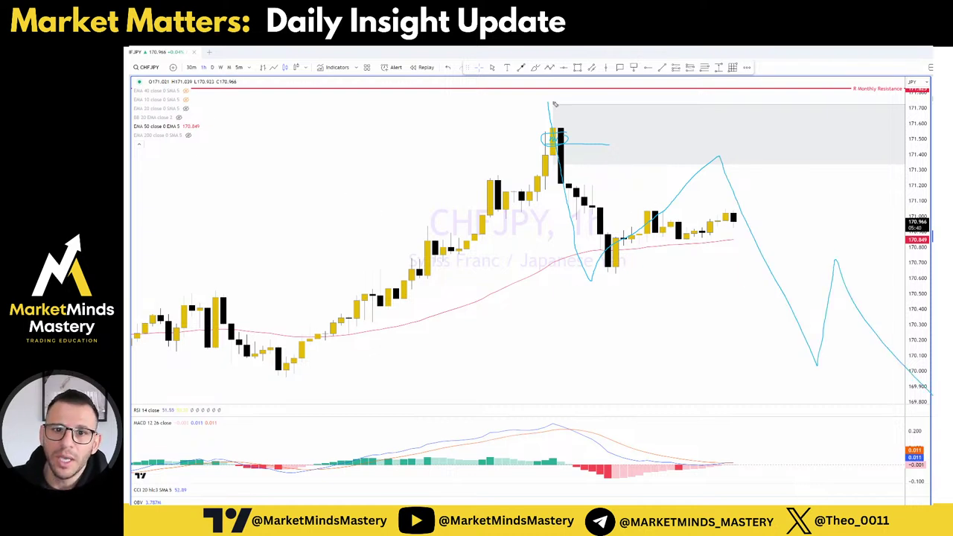
Sketch the drop from the high and the climb back, trace the grey zone's lower edge, and clear all sketches
left_click_drag(554, 104, 601, 245)
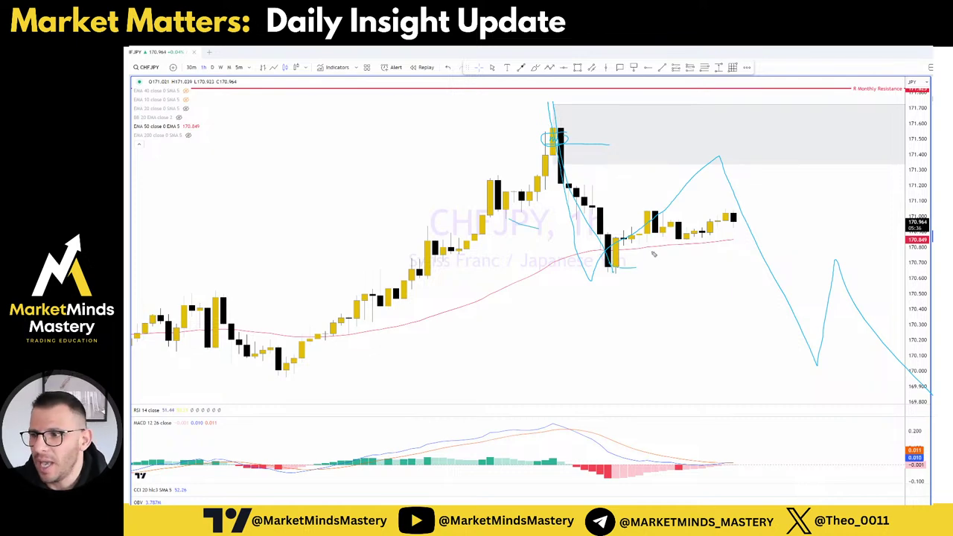
left_click_drag(610, 287, 708, 167)
left_click_drag(564, 165, 764, 164)
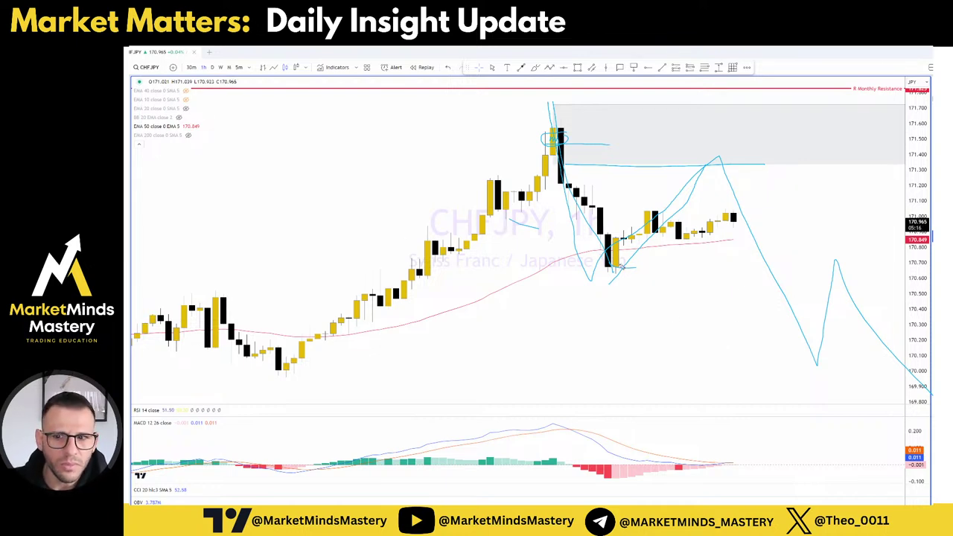
key("Escape")
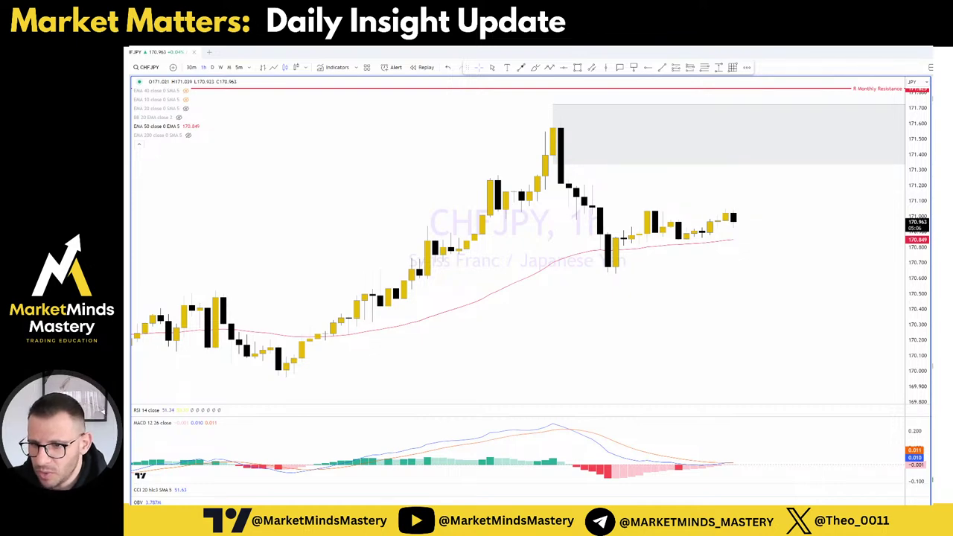
Switch to the GOLD chart on the daily timeframe and bring the latest candles at the R2 weekly resistance into view
key("Down")
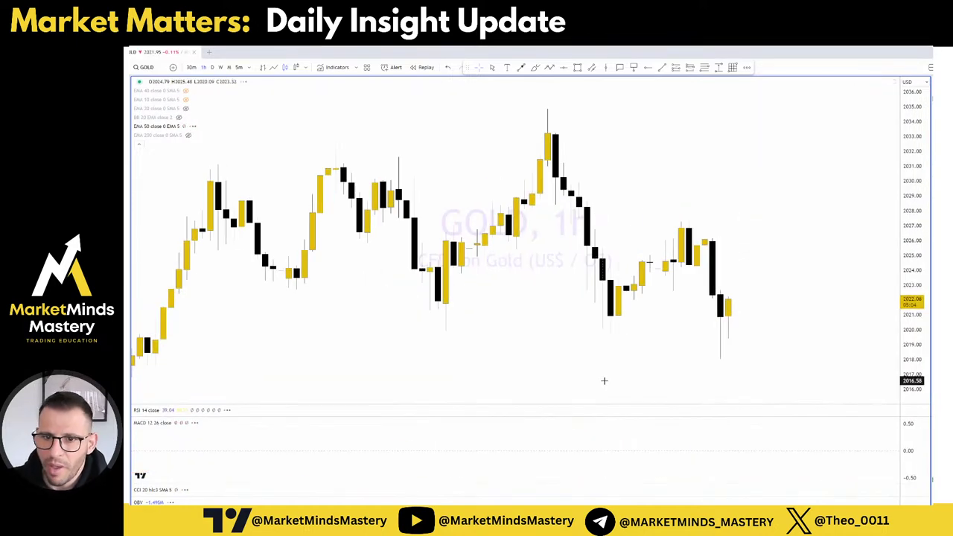
type("1D")
key("Return")
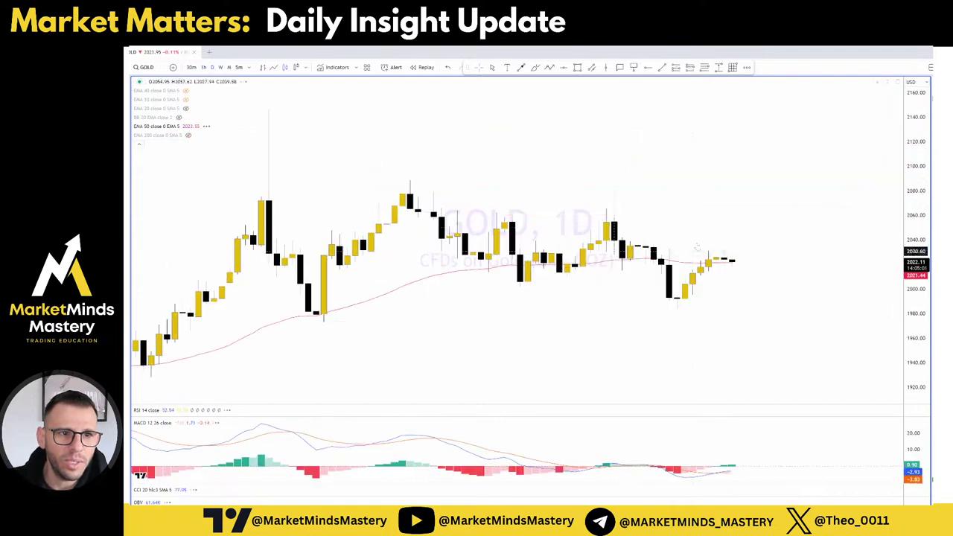
left_click_drag(687, 298, 774, 291)
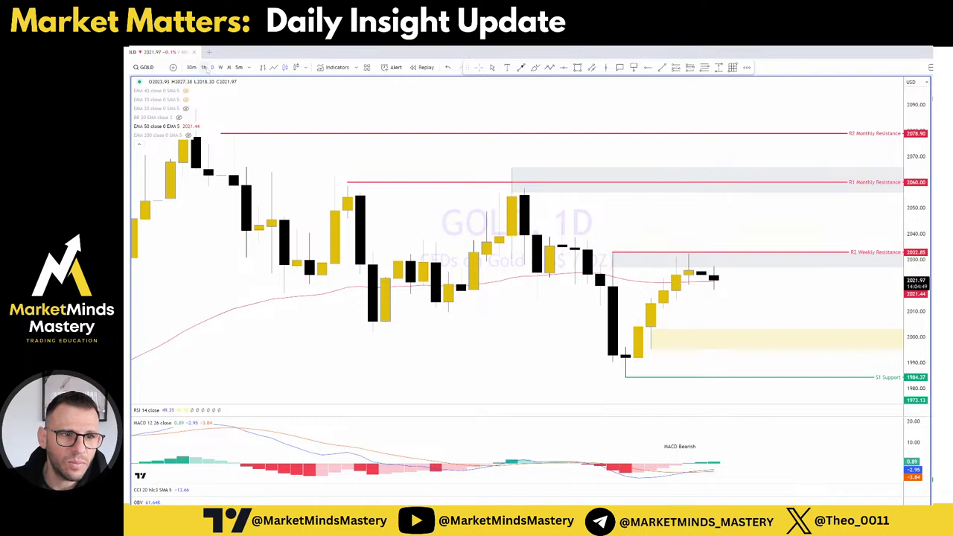
On the GOLD 1-hour chart, examine price between the grey zone at the weekly resistance and the yellow zone below
left_click(204, 67)
scroll(685, 171, "down", 4)
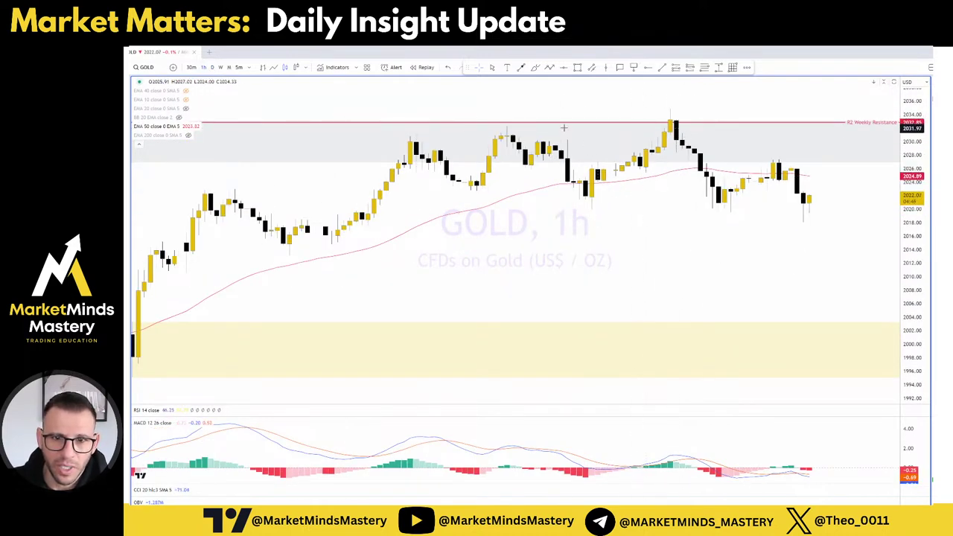
scroll(685, 215, "down", 3)
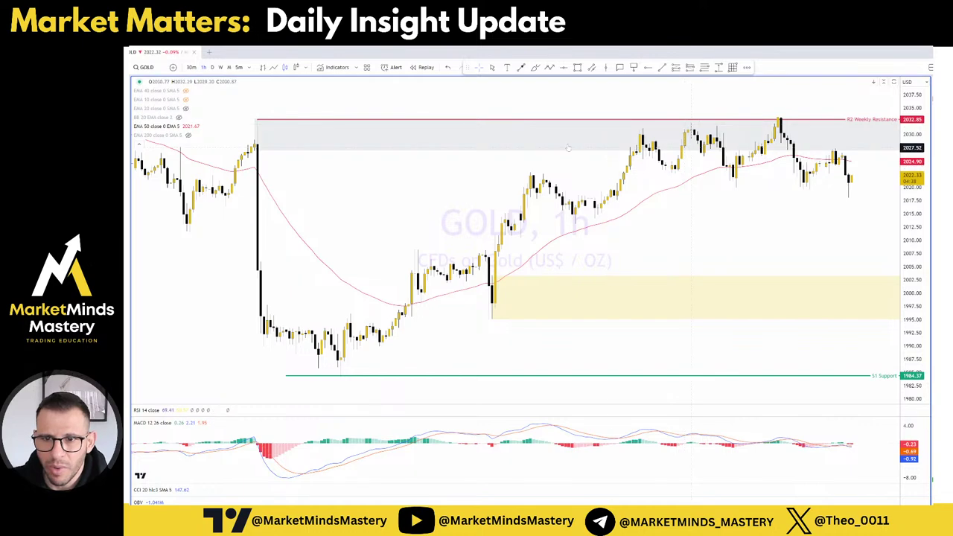
scroll(568, 147, "up", 2)
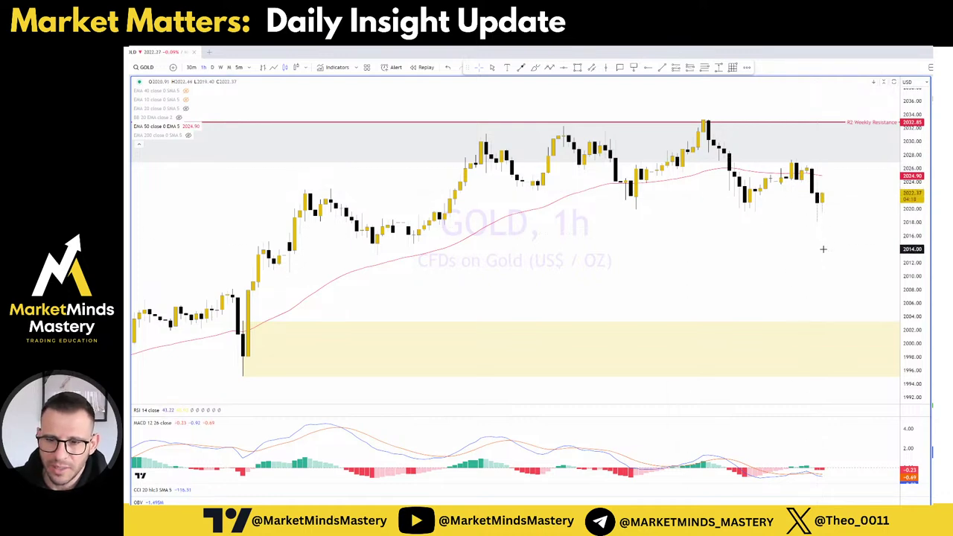
Switch to the USOIL chart, review it on the daily timeframe, and return to the 1-hour timeframe around the grey zone
key("Down")
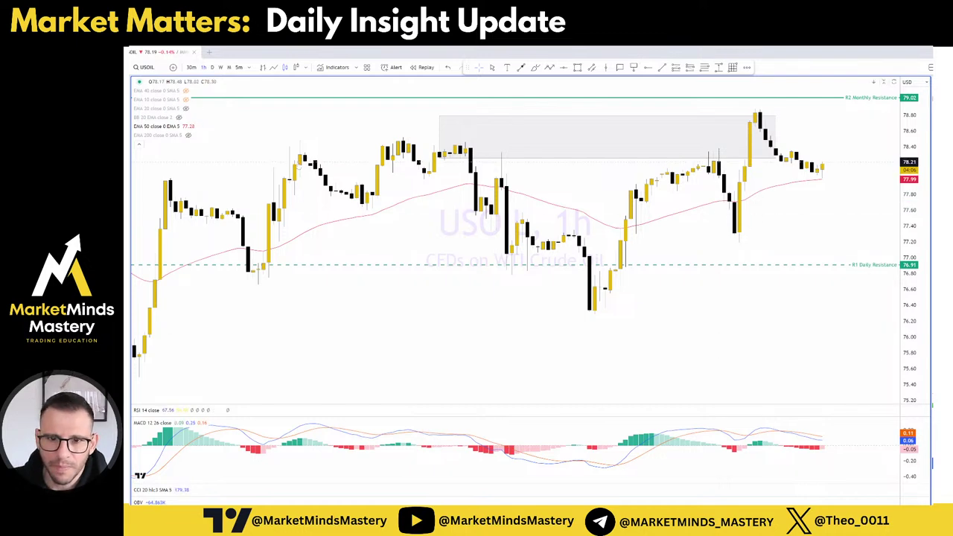
left_click(212, 67)
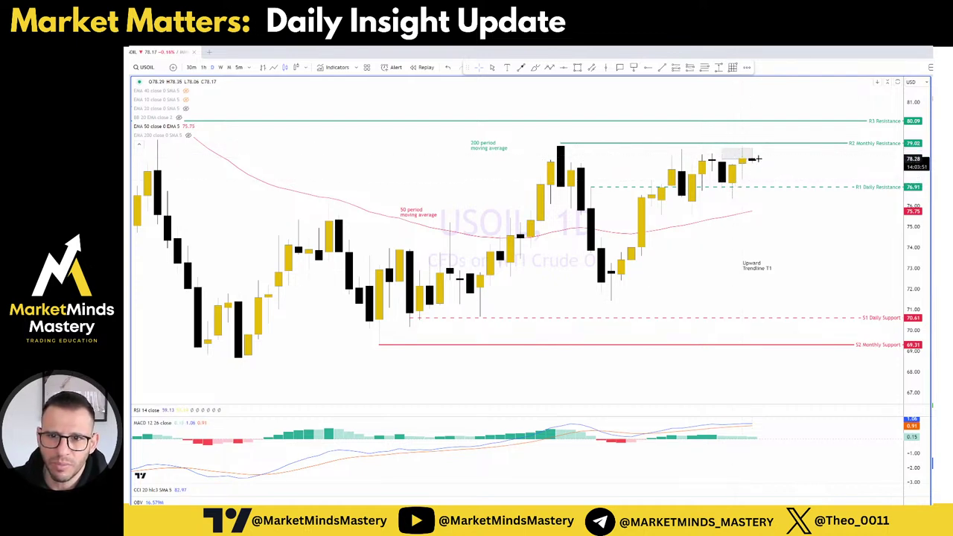
left_click(204, 67)
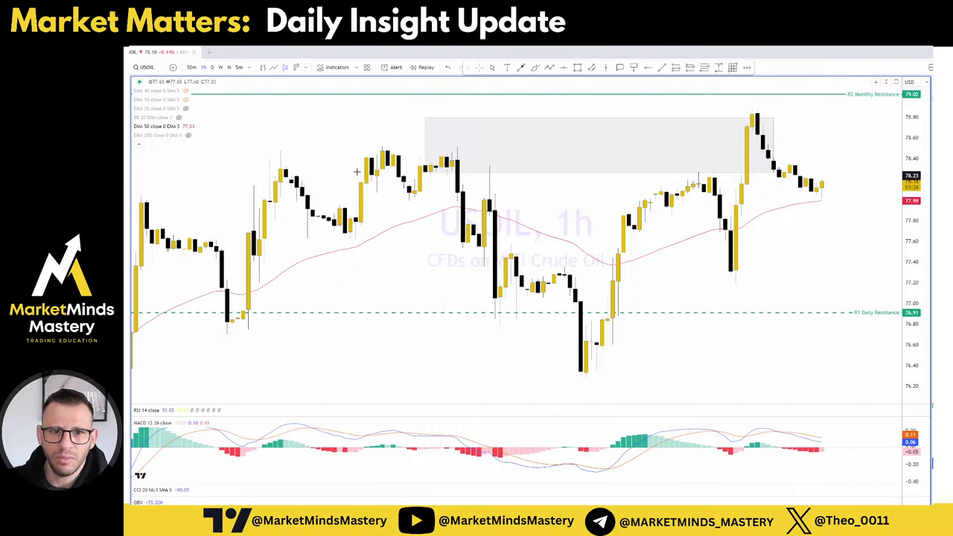
Sketch the falls from the grey zone's first candles to the two lows below, and mark the highs with a cross and a level line
left_click(463, 172)
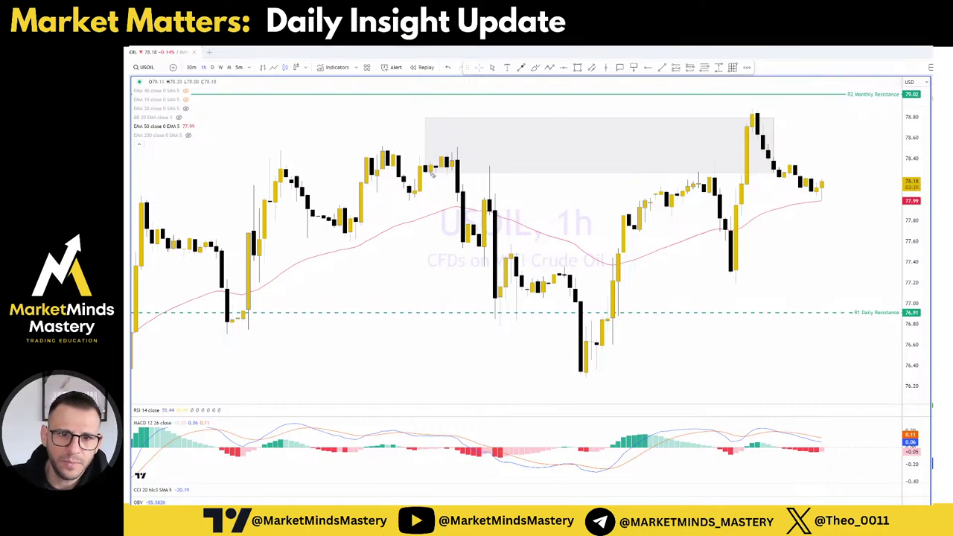
mouse_move(420, 173)
left_mouse_down()
mouse_move(471, 176)
mouse_move(418, 152)
mouse_move(453, 163)
mouse_move(465, 192)
left_mouse_up()
mouse_move(460, 152)
left_mouse_down()
mouse_move(475, 177)
mouse_move(464, 231)
mouse_move(488, 177)
mouse_move(522, 173)
mouse_move(612, 350)
left_mouse_up()
left_click_drag(480, 287, 510, 324)
left_click_drag(566, 394, 627, 400)
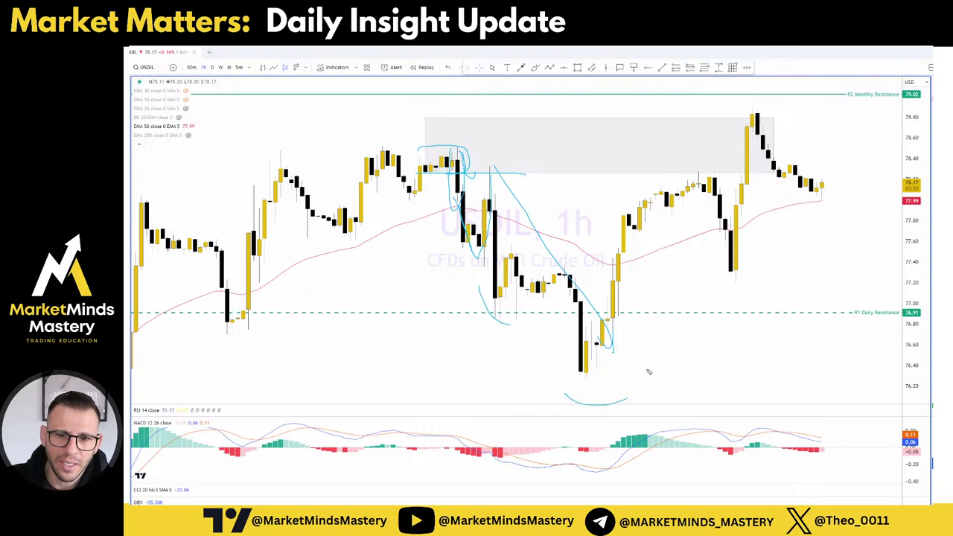
mouse_move(455, 131)
left_mouse_down()
mouse_move(493, 120)
mouse_move(502, 136)
left_mouse_up()
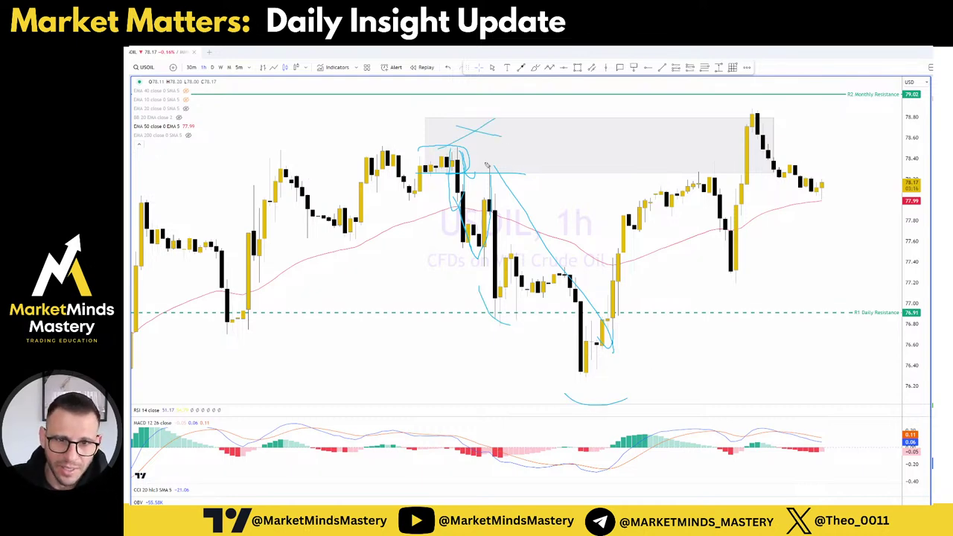
left_click_drag(300, 147, 552, 151)
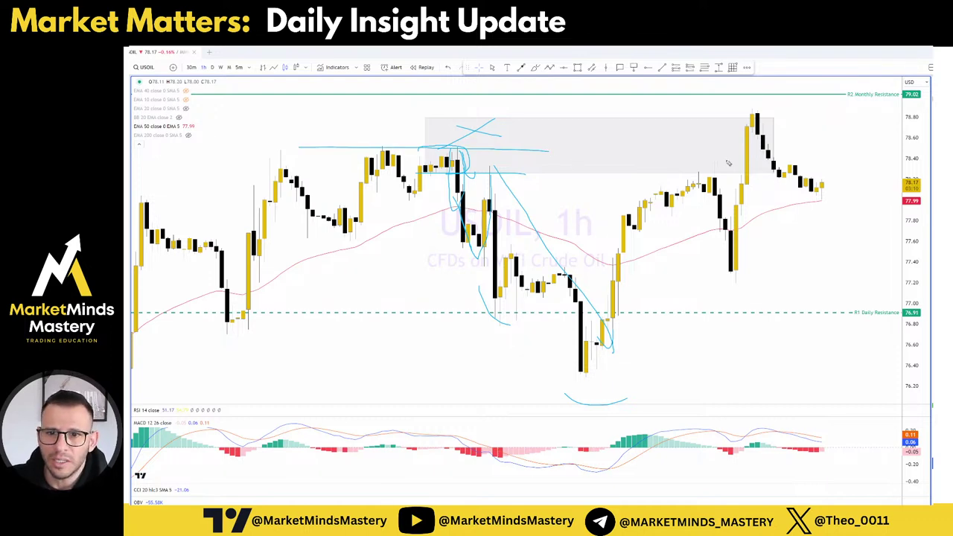
Circle the last high just below the grey zone, and sketch the dip after it and the sharp rally towards the R2 Monthly Resistance
left_click_drag(728, 162, 638, 169)
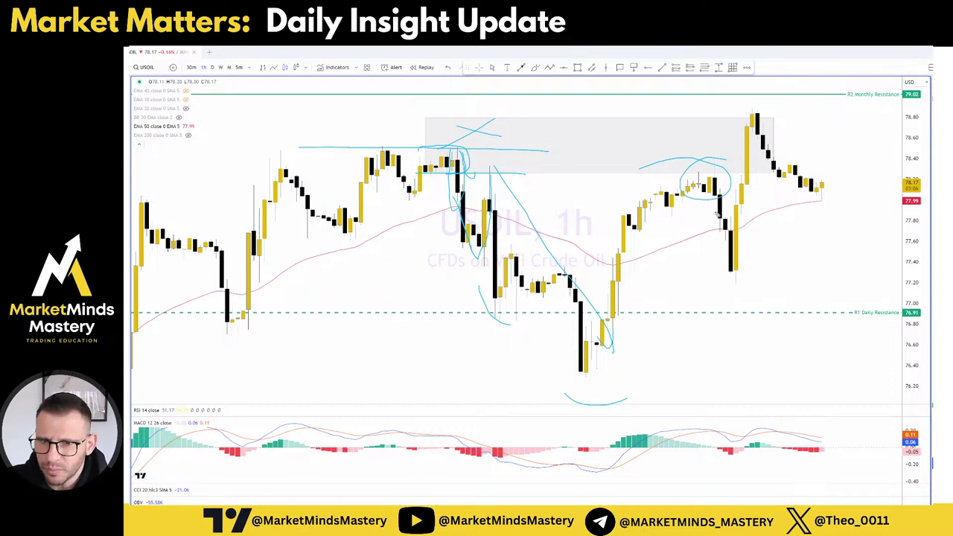
mouse_move(750, 105)
left_mouse_down()
mouse_move(730, 199)
mouse_move(730, 259)
mouse_move(747, 287)
mouse_move(761, 93)
left_mouse_up()
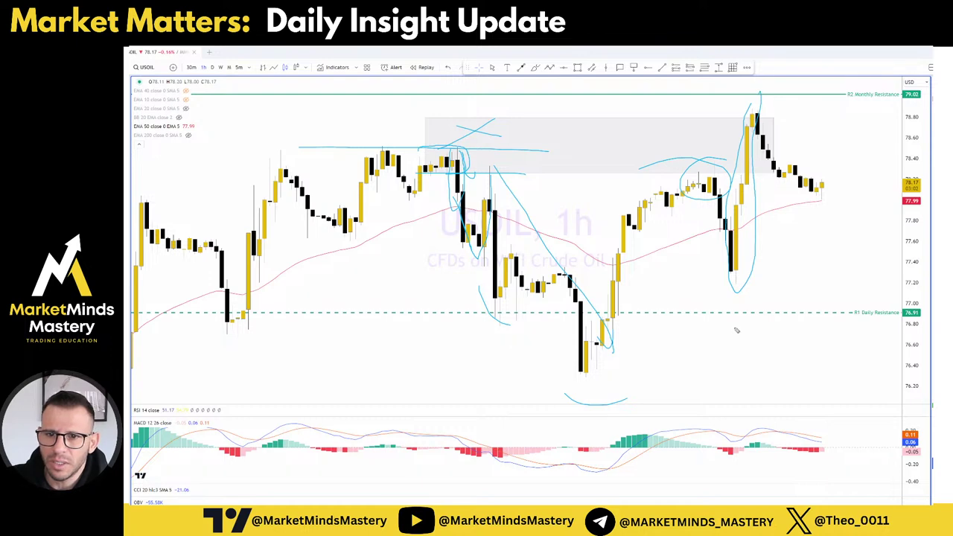
mouse_move(757, 258)
left_mouse_down()
mouse_move(772, 278)
mouse_move(755, 250)
left_mouse_up()
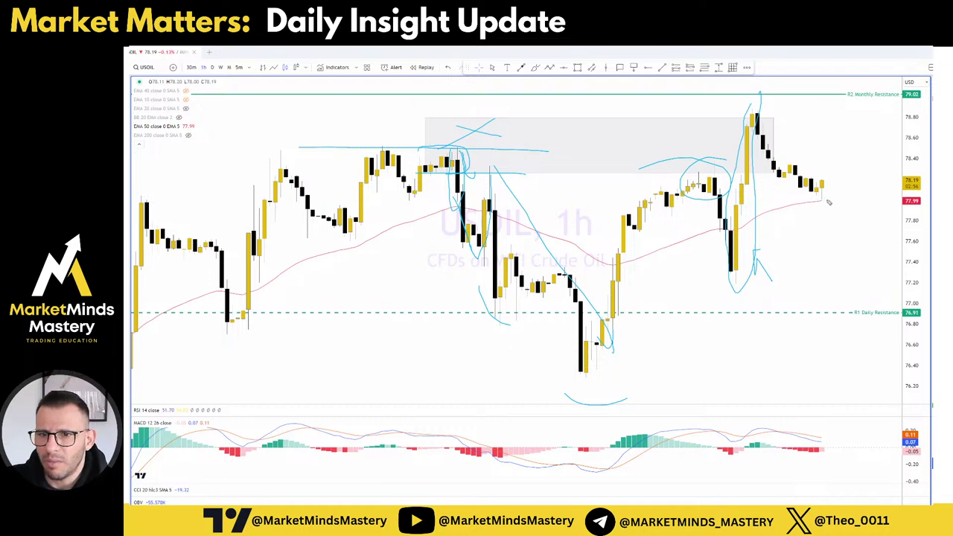
Sketch a level line below the latest candles with a pullback to it and an upward bounce, and clear all sketches
mouse_move(728, 215)
left_mouse_down()
mouse_move(884, 214)
mouse_move(872, 172)
mouse_move(835, 247)
left_mouse_up()
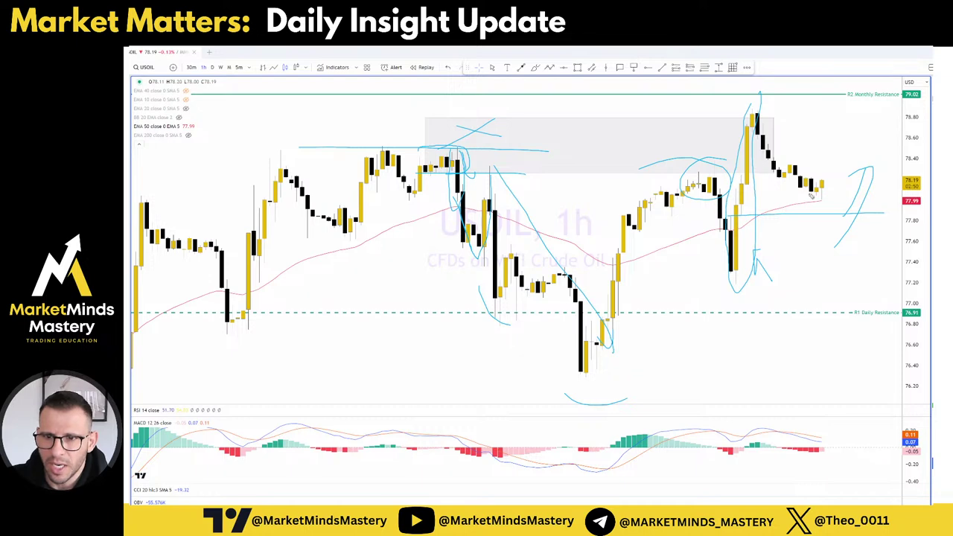
left_click_drag(822, 185, 838, 219)
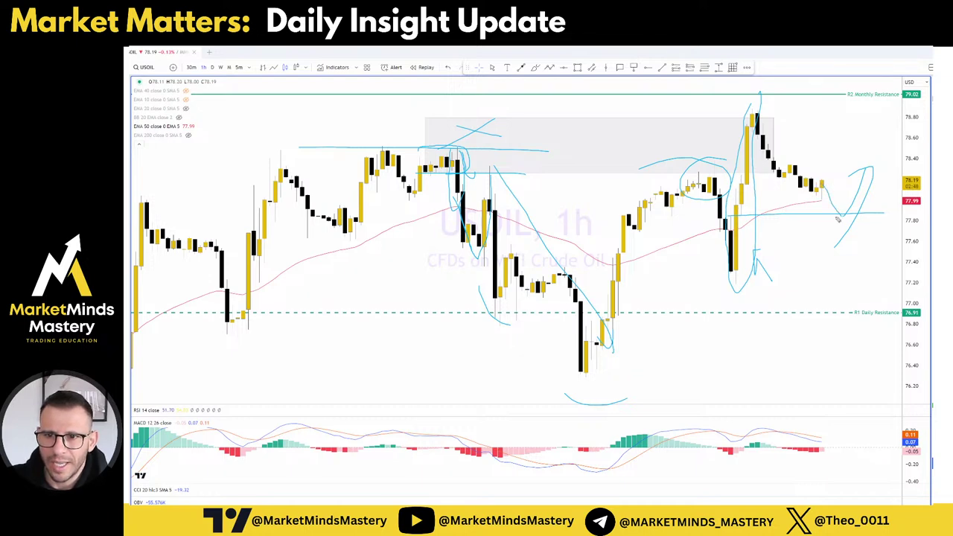
left_click_drag(733, 216, 865, 215)
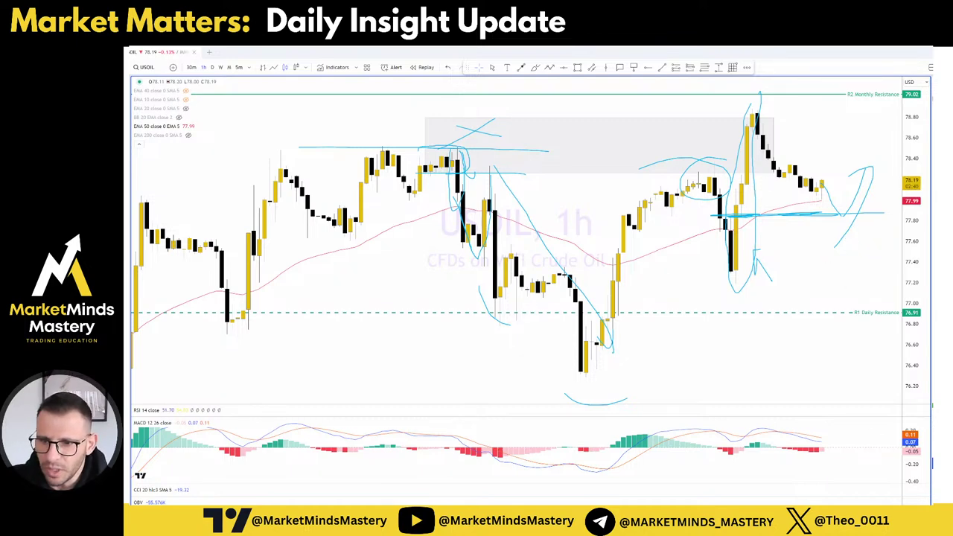
key("Escape")
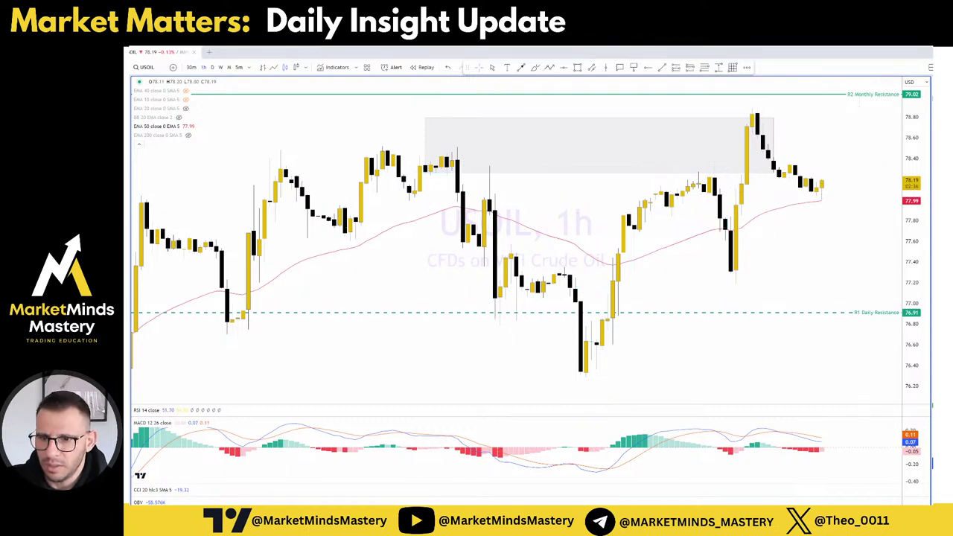
Switch to the SP500 daily chart to view the latest candles around the All-Time-High line, and move on to the US100 daily chart
key("Down")
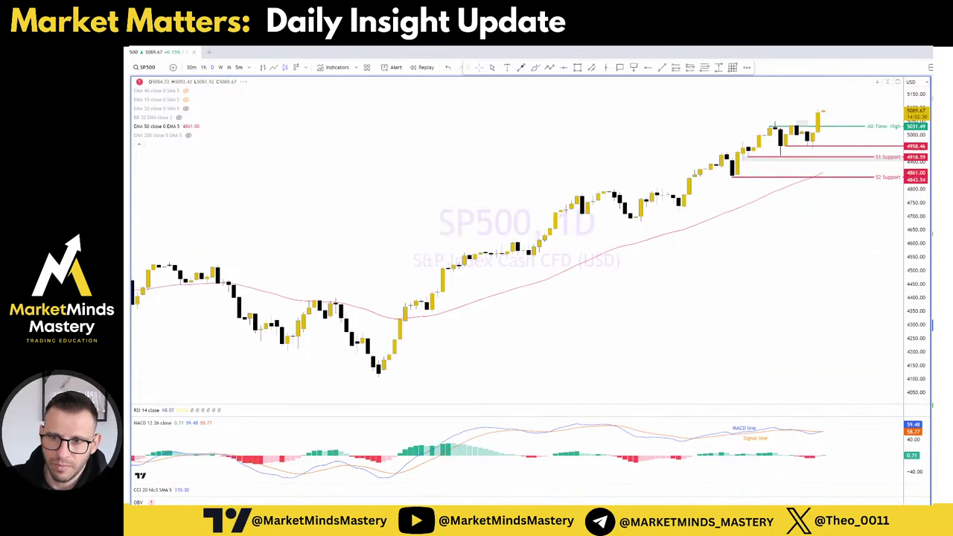
scroll(804, 243, "up", 2)
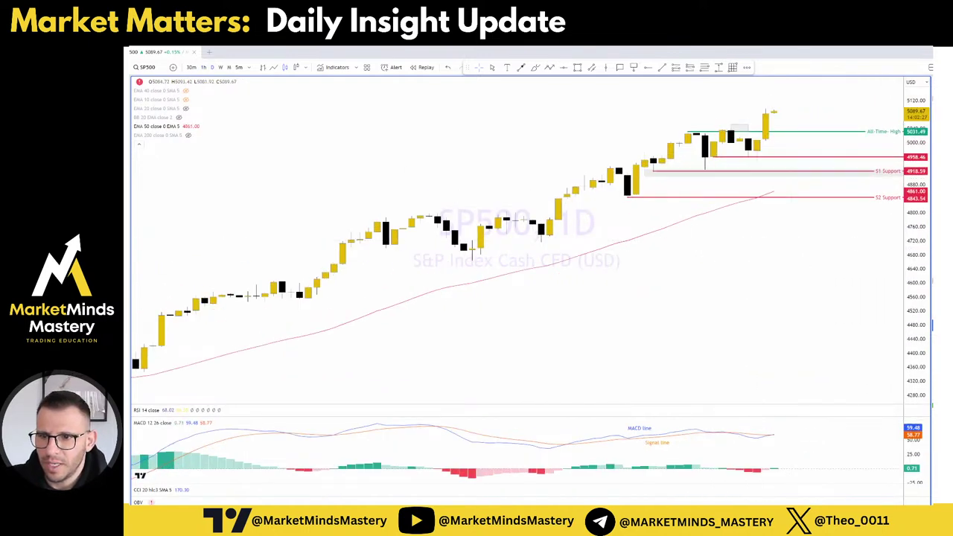
key("Down")
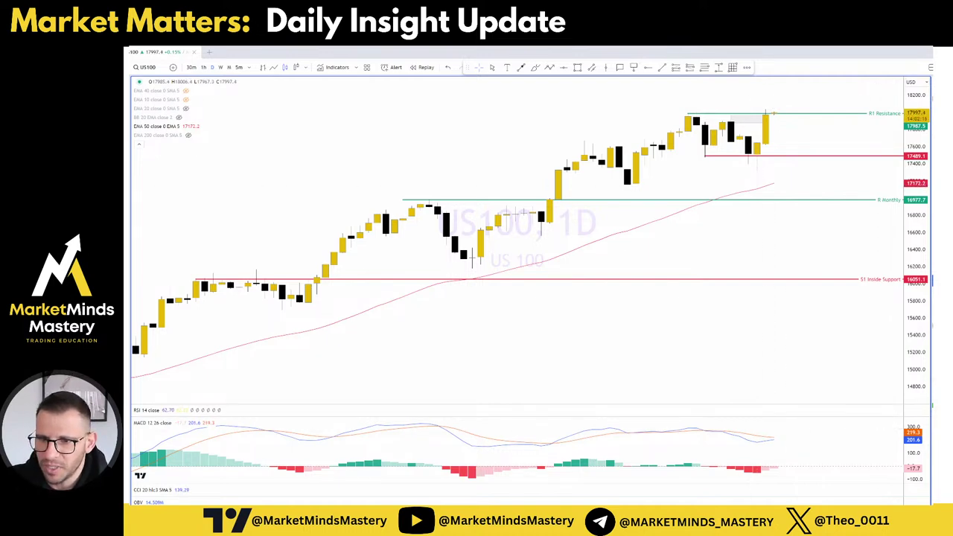
Switch to the DE30EUR daily chart and examine the latest candles against the R1 and R2 resistance levels and the longer-term trend
key("Down")
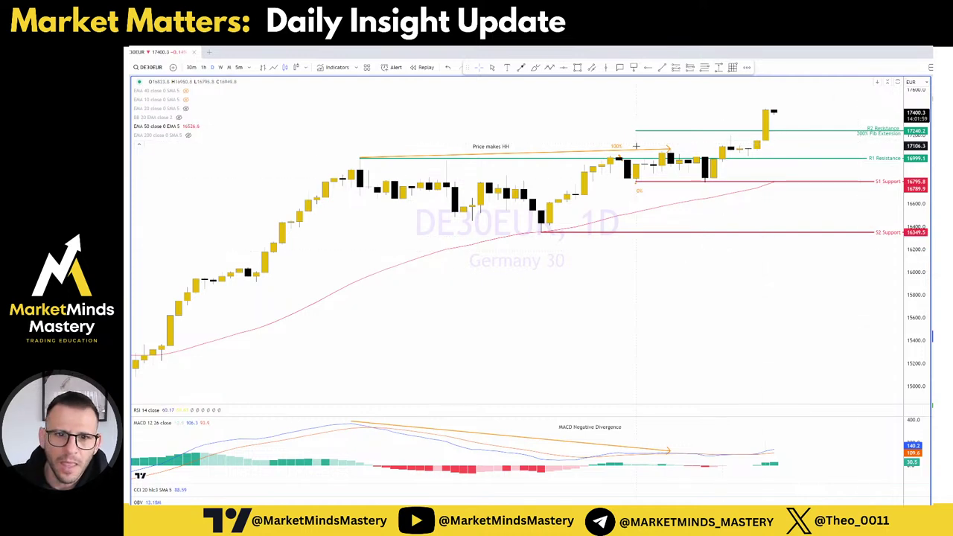
scroll(794, 198, "down", 2)
scroll(819, 146, "up", 2)
scroll(819, 149, "down", 2)
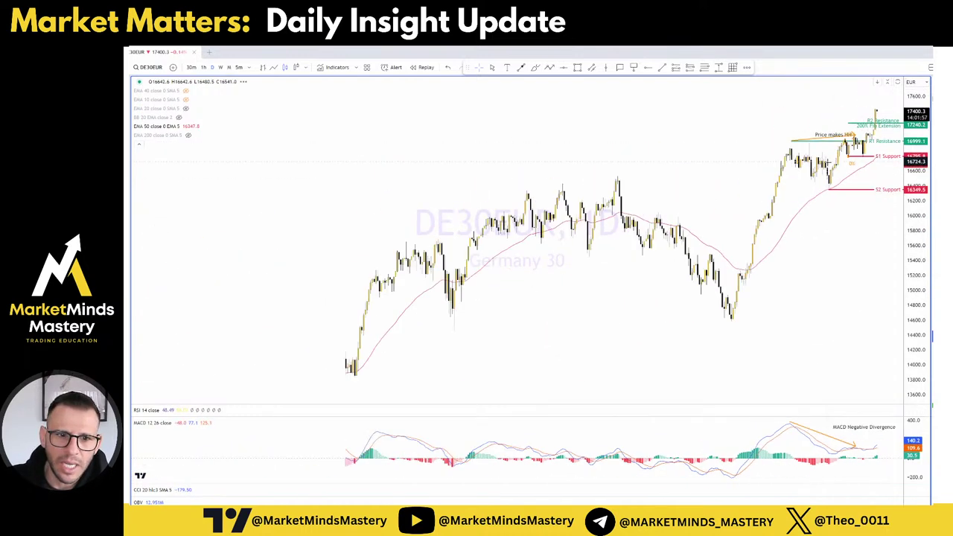
scroll(819, 153, "up", 2)
scroll(821, 162, "up", 1)
scroll(817, 175, "up", 1)
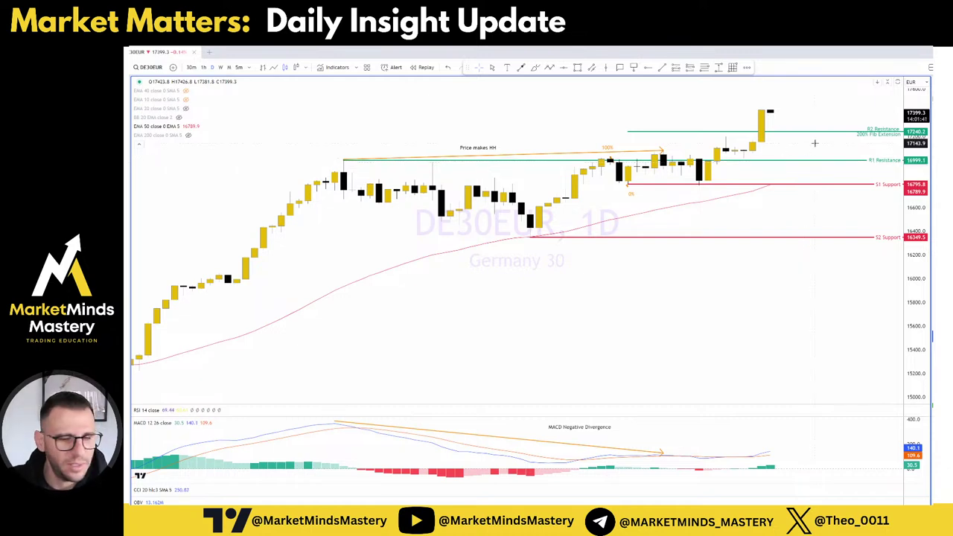
left_click_drag(907, 356, 914, 369)
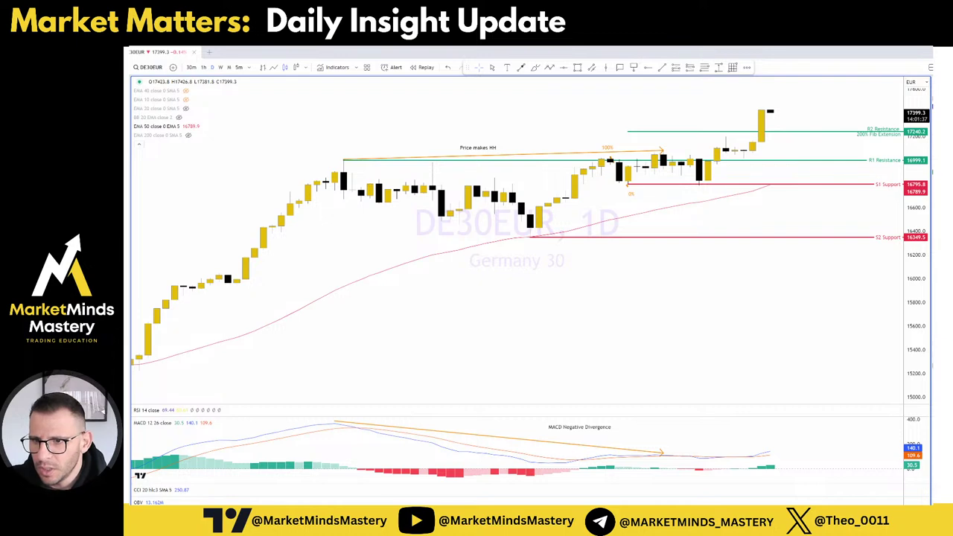